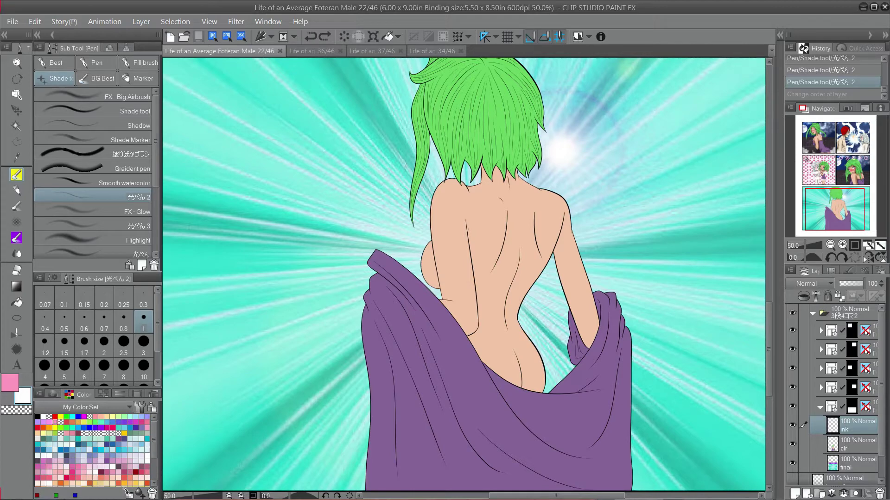
# Add a new raster layer named "shd" above the ink layer and set its blending mode to Multiply.
pyautogui.hotkey('ctrl', 'shift', 'n')
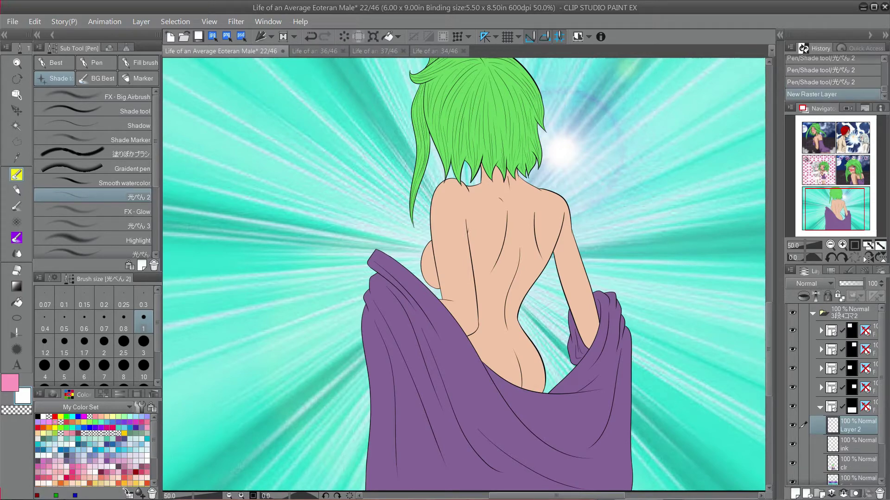
pyautogui.doubleClick(851, 429)
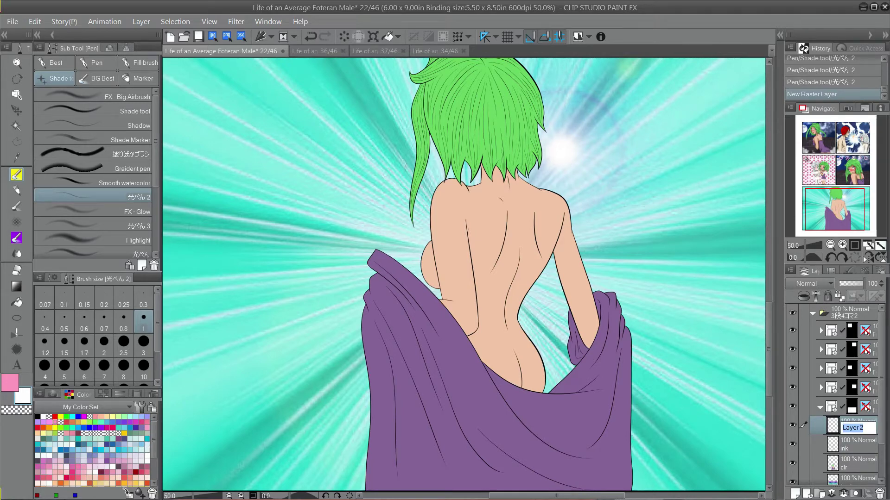
pyautogui.write('shd')
pyautogui.press('Return')
pyautogui.click(809, 284)
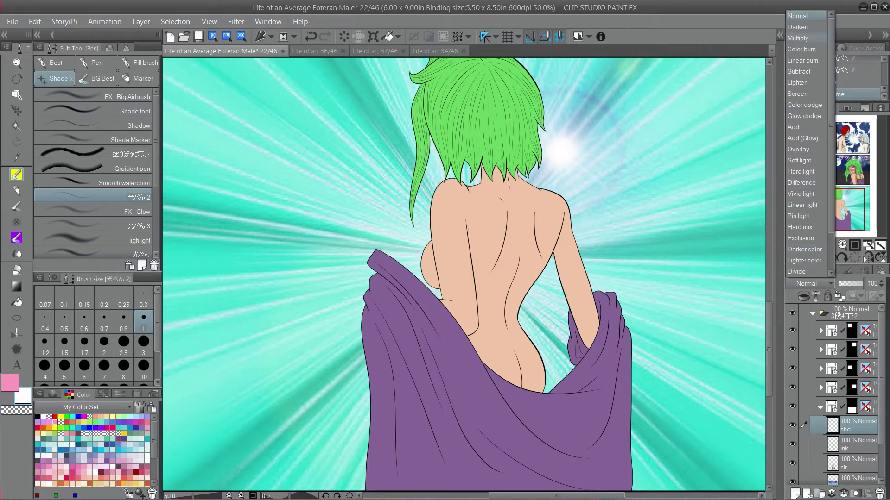
pyautogui.click(798, 38)
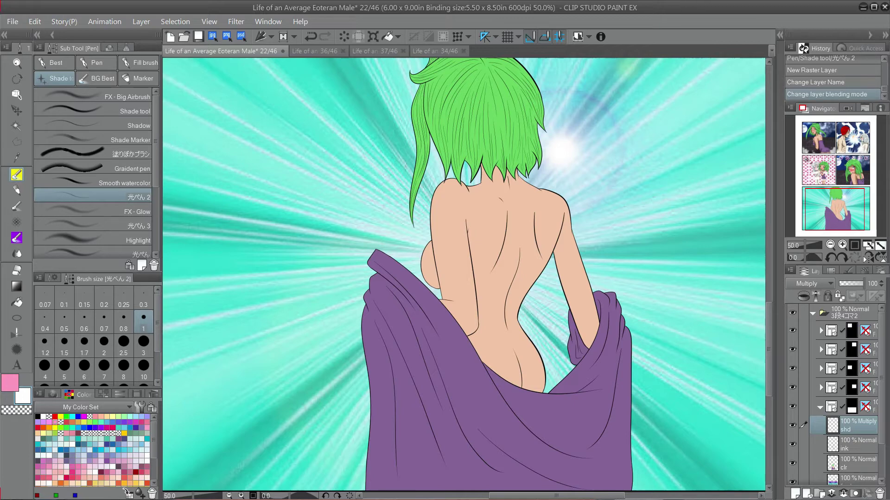
# Load the GreyTones color set, pick a mid grey, and choose the インク多めペン brush from the Fill brush group.
pyautogui.click(83, 408)
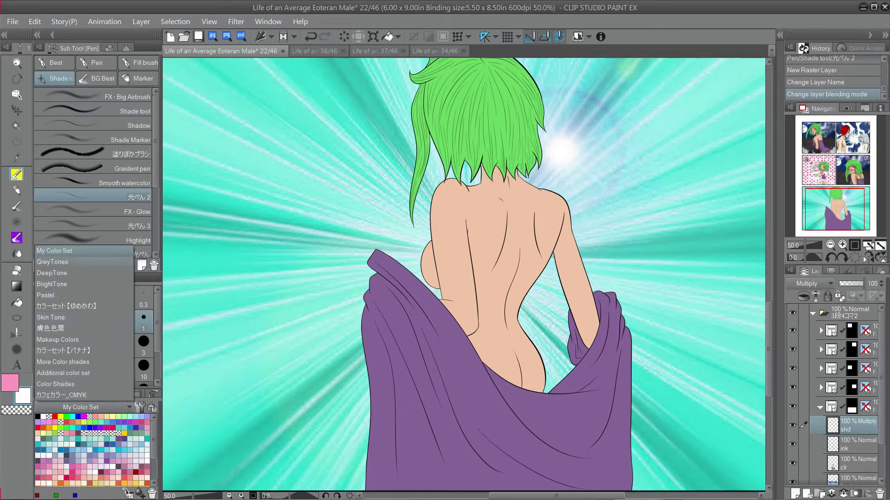
pyautogui.click(84, 261)
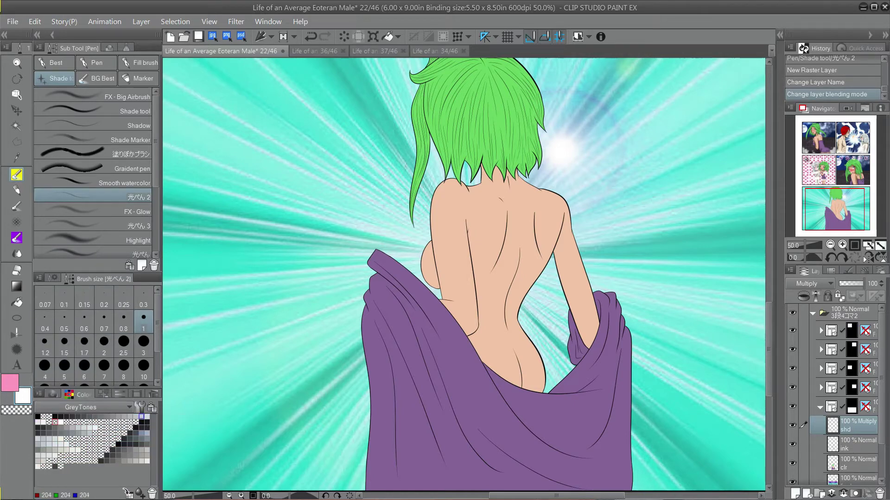
pyautogui.click(130, 416)
pyautogui.click(139, 62)
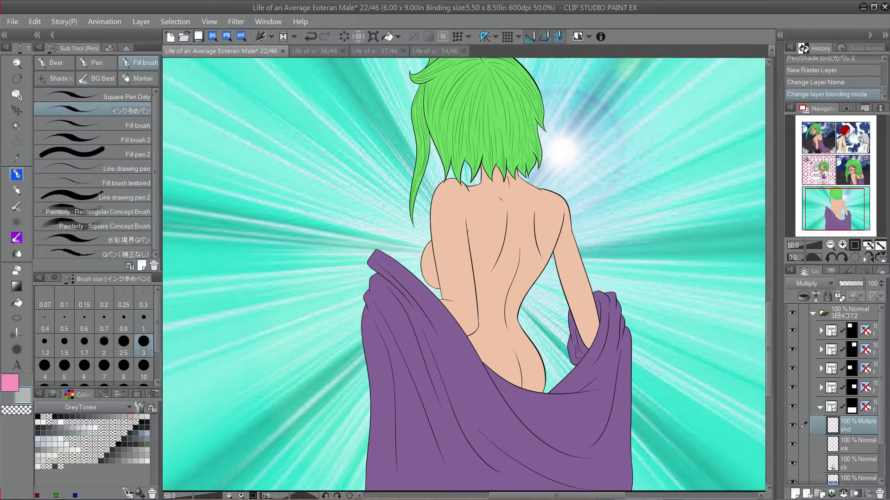
# Shade the top of the long side lock where it hangs beside the head, redoing unsatisfactory strokes.
pyautogui.hscroll(1, 464, 274)
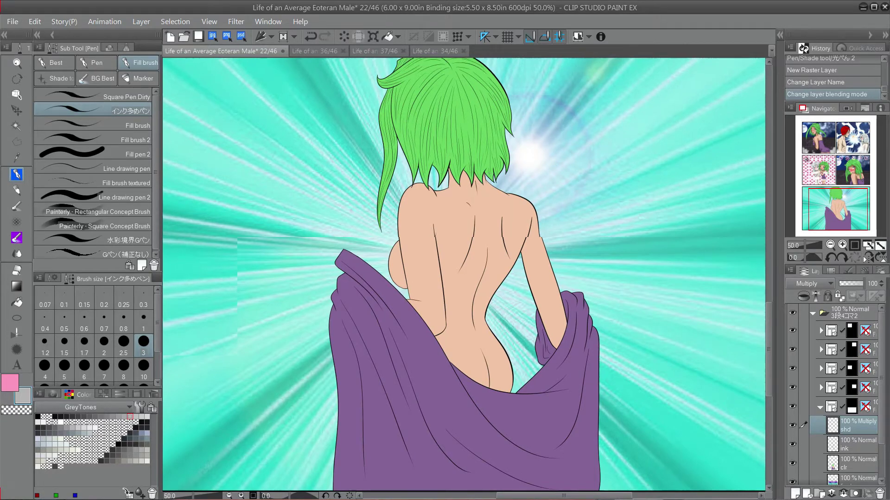
pyautogui.scroll(2, 594, 171)
pyautogui.moveTo(386, 137); pyautogui.dragTo(388, 181)
pyautogui.moveTo(382, 142); pyautogui.dragTo(392, 198)
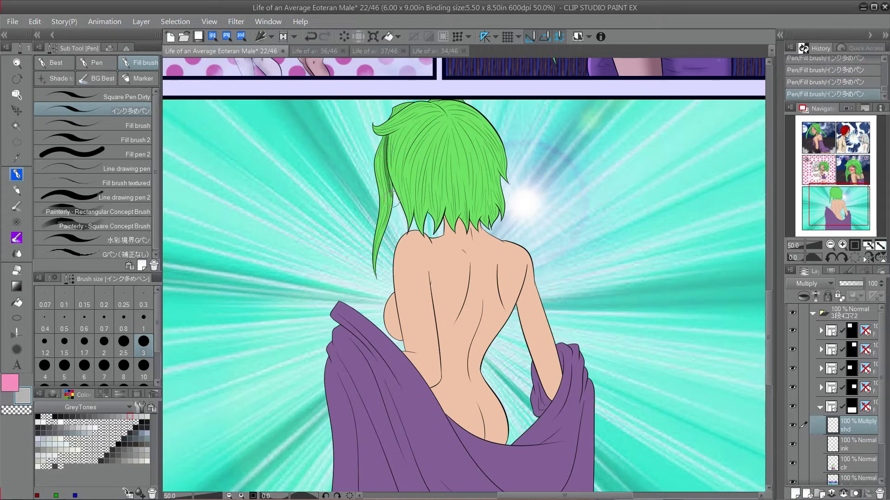
pyautogui.hotkey('ctrl', 'z')
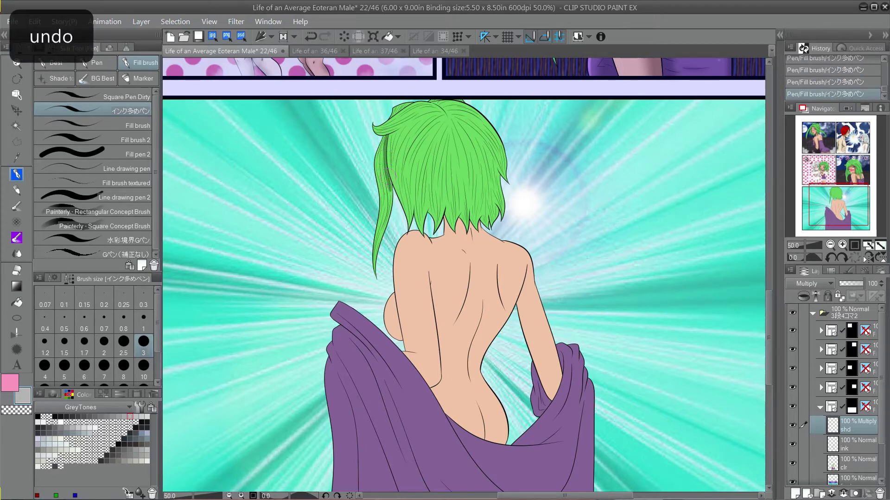
pyautogui.hotkey('ctrl', 'z')
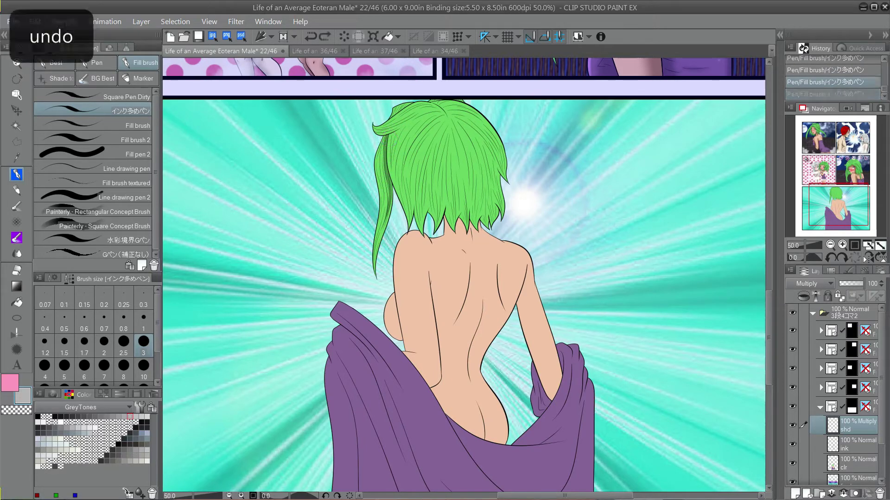
pyautogui.moveTo(388, 136); pyautogui.dragTo(398, 131)
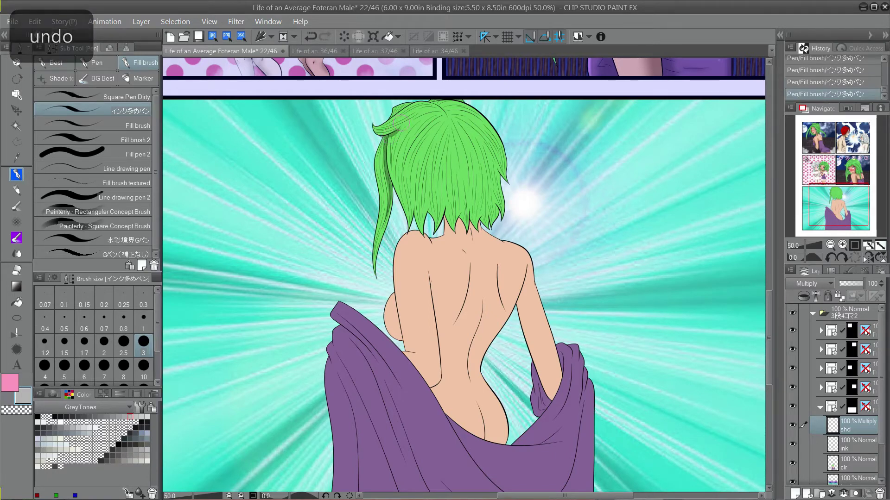
# Check the shaded panel above for reference, and shade along the hair parting on the crown in the bottom panel.
pyautogui.moveTo(524, 204); pyautogui.dragTo(348, 464)
pyautogui.moveTo(349, 417)
pyautogui.mouseDown()
pyautogui.moveTo(348, 486)
pyautogui.moveTo(357, 496)
pyautogui.mouseUp()
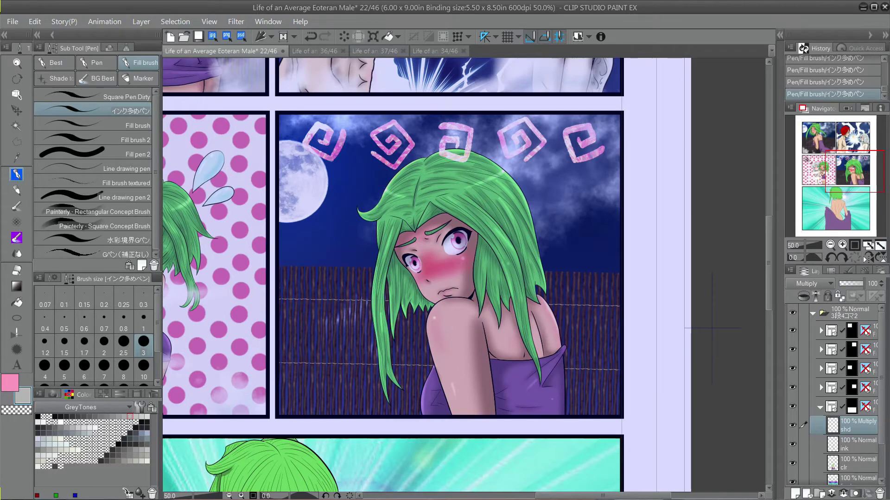
pyautogui.moveTo(854, 172); pyautogui.dragTo(837, 207)
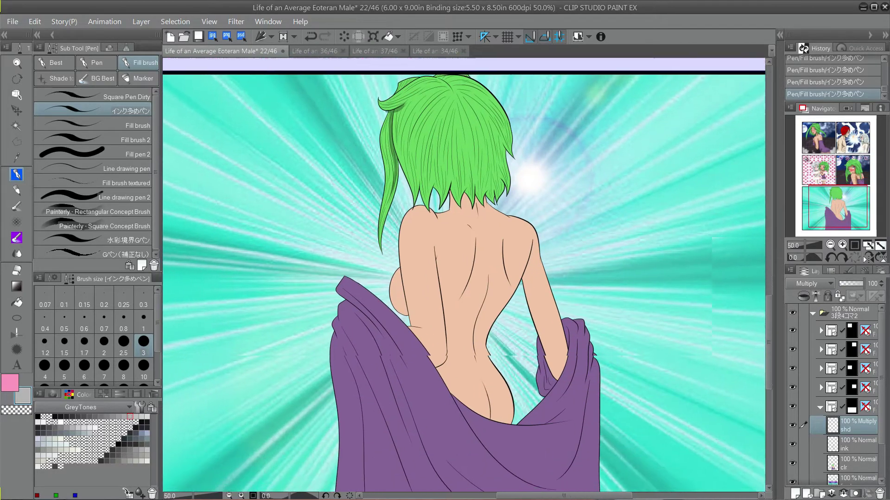
pyautogui.scroll(-2, 712, 329)
pyautogui.scroll(-1, 464, 274)
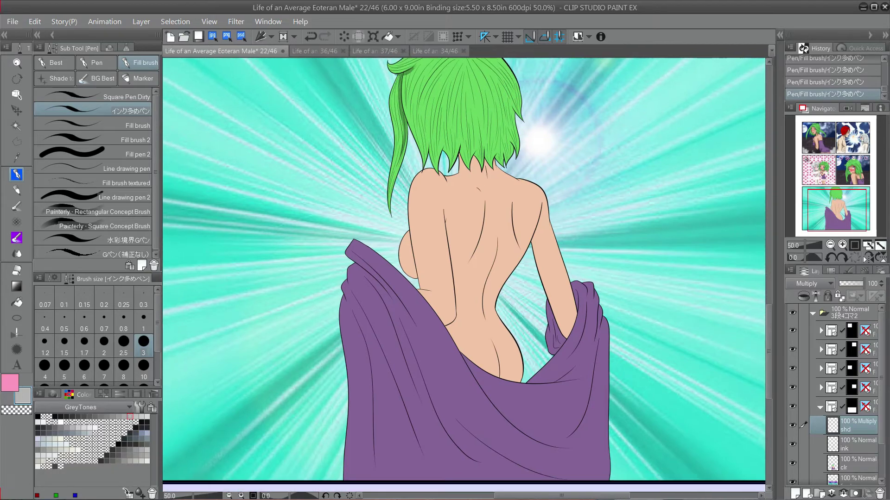
pyautogui.scroll(1, 464, 275)
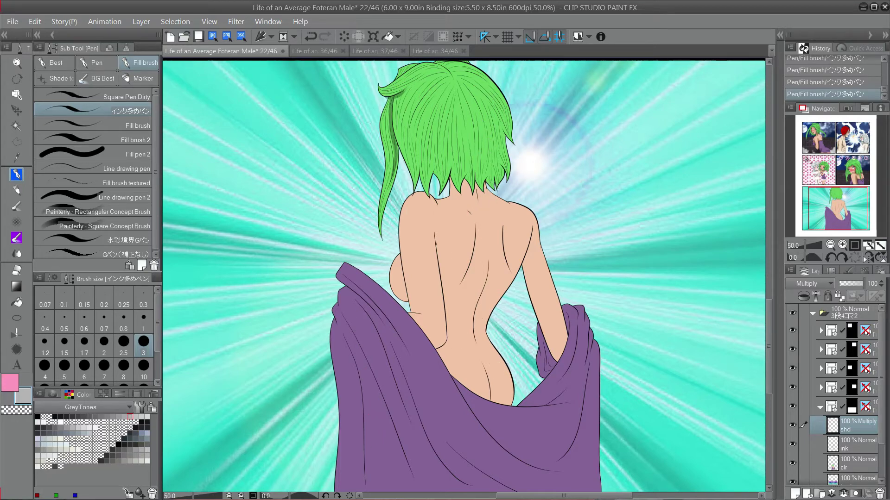
pyautogui.moveTo(510, 156); pyautogui.dragTo(500, 194)
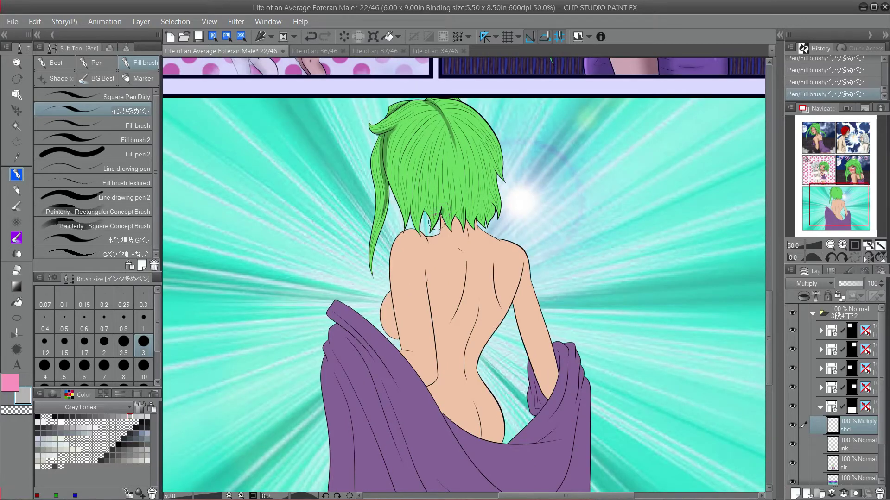
# Shade the neck just beneath the jagged hair ends, undoing and redrawing strokes until the shadow fits.
pyautogui.hotkey('ctrl', 'z')
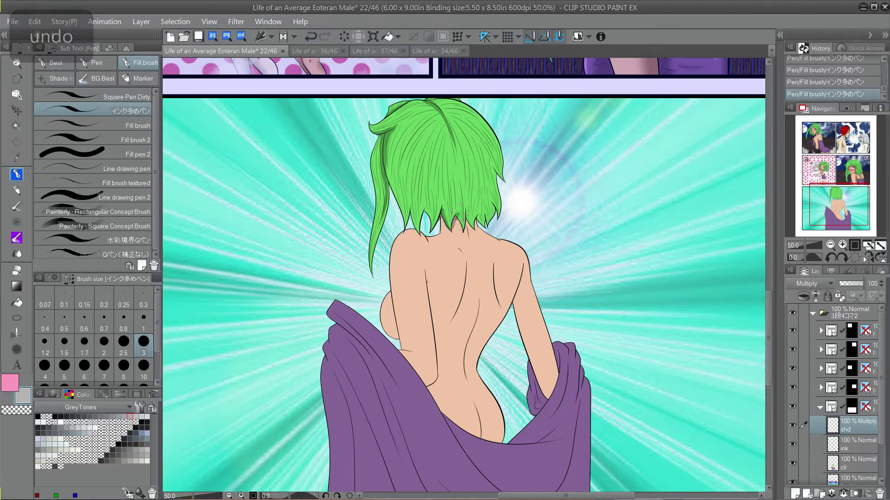
pyautogui.hotkey('ctrl', 'z')
pyautogui.hotkey('ctrl', 'z')
pyautogui.hotkey('ctrl', 'z')
pyautogui.hotkey('ctrl', 'z')
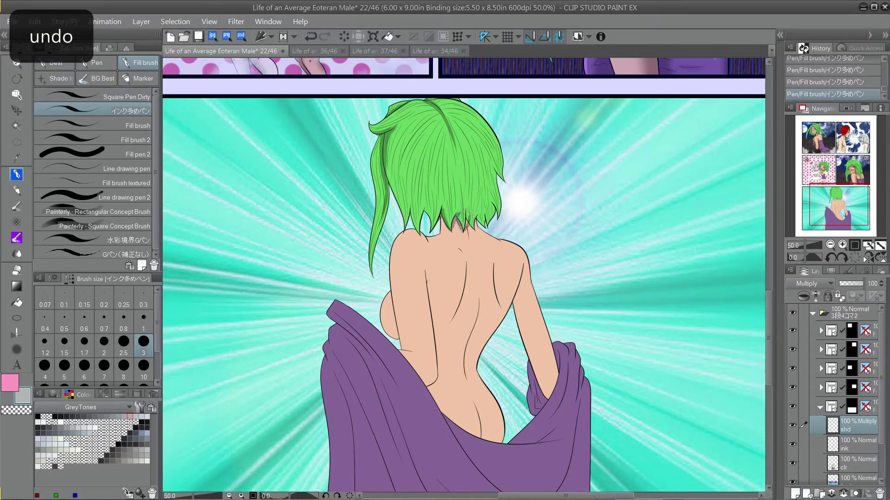
pyautogui.hotkey('ctrl', 'z')
pyautogui.hotkey('ctrl', 'z')
pyautogui.hotkey('ctrl', 'z')
pyautogui.hotkey('ctrl', 'z')
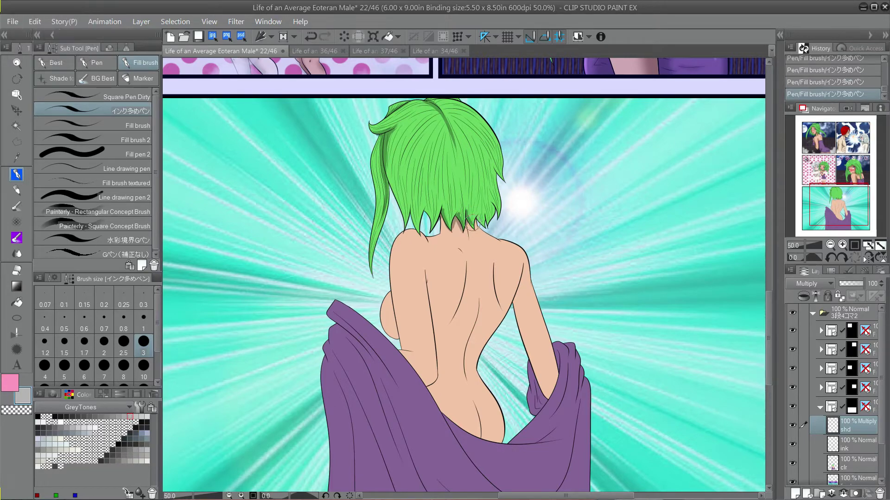
pyautogui.hotkey('ctrl', 'z')
pyautogui.hotkey('ctrl', 'y')
pyautogui.hotkey('ctrl', 'z')
pyautogui.moveTo(481, 219); pyautogui.dragTo(490, 227)
pyautogui.hotkey('ctrl', 'z')
# Paint a tapered shadow along the curved spine line of the lower back, redrawing its strokes as needed.
pyautogui.moveTo(480, 317); pyautogui.dragTo(468, 353)
pyautogui.hotkey('ctrl', 'z')
pyautogui.moveTo(480, 300)
pyautogui.mouseDown()
pyautogui.moveTo(462, 361)
pyautogui.moveTo(476, 323)
pyautogui.moveTo(467, 368)
pyautogui.mouseUp()
pyautogui.hotkey('ctrl', 'z')
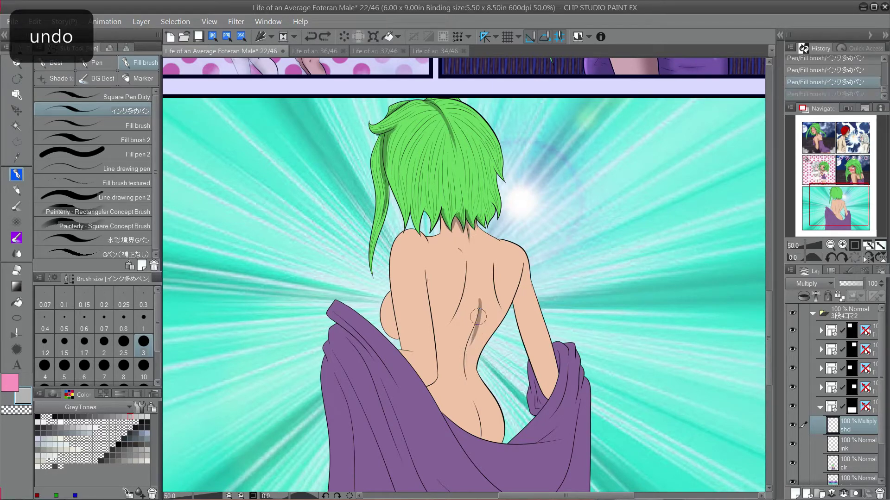
pyautogui.moveTo(476, 328); pyautogui.dragTo(465, 373)
pyautogui.moveTo(477, 322); pyautogui.dragTo(469, 388)
pyautogui.hotkey('ctrl', 'z')
pyautogui.hotkey('ctrl', 'z')
pyautogui.moveTo(475, 329); pyautogui.dragTo(474, 390)
pyautogui.hotkey('ctrl', 'z')
pyautogui.moveTo(467, 350); pyautogui.dragTo(471, 386)
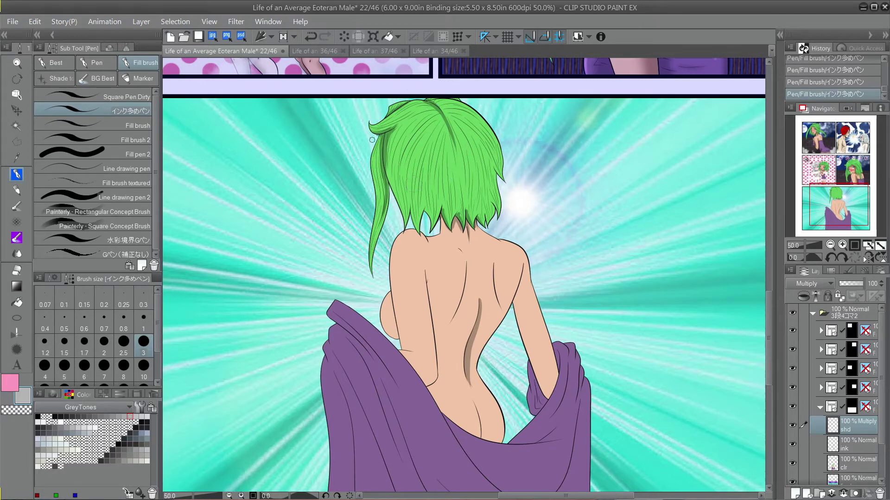
# Shade the hair between the crown and the side lock with strokes following the strands, undoing poor attempts.
pyautogui.moveTo(375, 136); pyautogui.dragTo(354, 155)
pyautogui.moveTo(433, 94)
pyautogui.mouseDown()
pyautogui.moveTo(499, 88)
pyautogui.moveTo(435, 99)
pyautogui.moveTo(450, 104)
pyautogui.moveTo(417, 115)
pyautogui.moveTo(435, 108)
pyautogui.moveTo(414, 112)
pyautogui.moveTo(426, 108)
pyautogui.moveTo(416, 104)
pyautogui.moveTo(387, 120)
pyautogui.mouseUp()
pyautogui.hotkey('ctrl', 'z')
pyautogui.hotkey('ctrl', 'z')
pyautogui.hotkey('ctrl', 'z')
pyautogui.hotkey('ctrl', 'z')
pyautogui.hotkey('ctrl', 'z')
pyautogui.moveTo(404, 137); pyautogui.dragTo(398, 183)
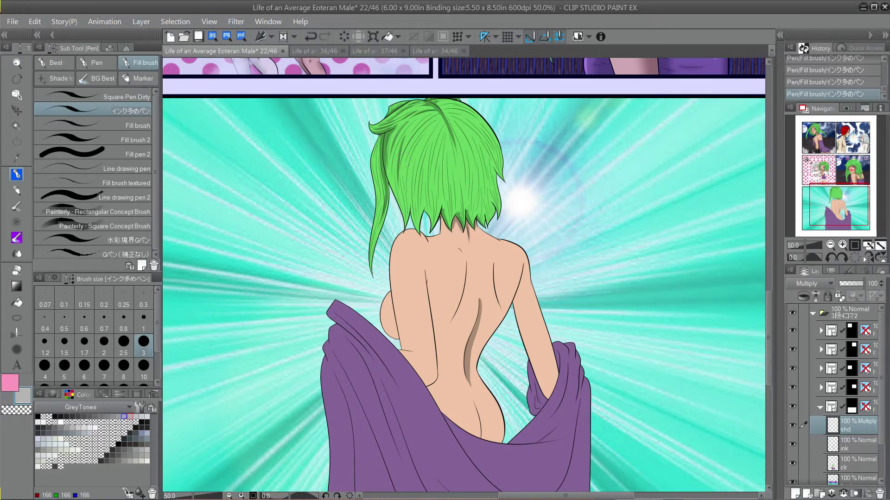
# Pick the 166, 166, 166 grey and shade the lower length of the hanging side lock down toward its tip.
pyautogui.click(124, 416)
pyautogui.moveTo(386, 178); pyautogui.dragTo(384, 218)
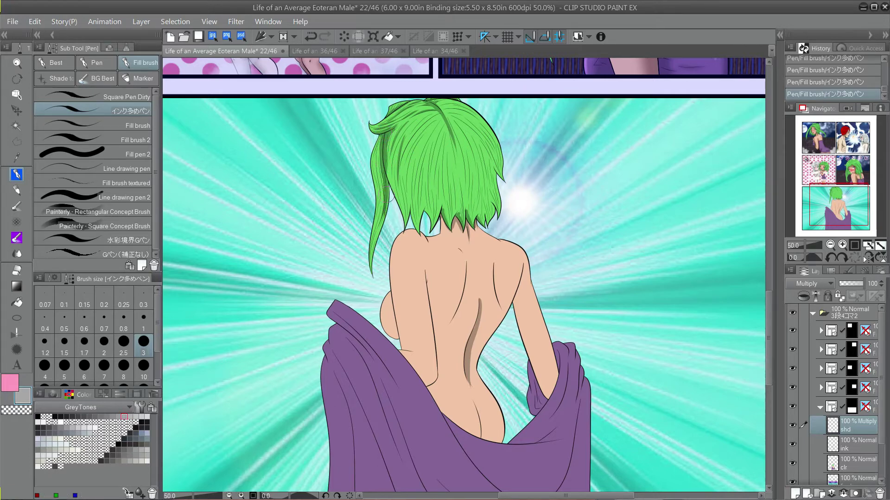
pyautogui.moveTo(385, 178); pyautogui.dragTo(378, 244)
pyautogui.hotkey('ctrl', 'z')
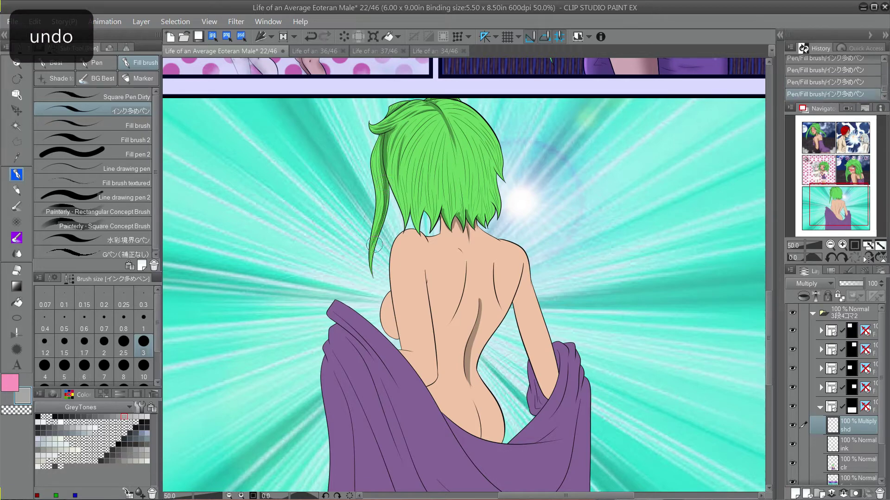
pyautogui.hotkey('ctrl', 'z')
pyautogui.moveTo(383, 214); pyautogui.dragTo(375, 246)
# Add strand shadows to the back hair nearest the side lock, undoing strokes that do not fit.
pyautogui.moveTo(395, 155); pyautogui.dragTo(406, 222)
pyautogui.hotkey('ctrl', 'z')
pyautogui.hotkey('ctrl', 'z')
pyautogui.moveTo(397, 188); pyautogui.dragTo(405, 221)
pyautogui.moveTo(419, 127); pyautogui.dragTo(404, 174)
pyautogui.hotkey('ctrl', 'z')
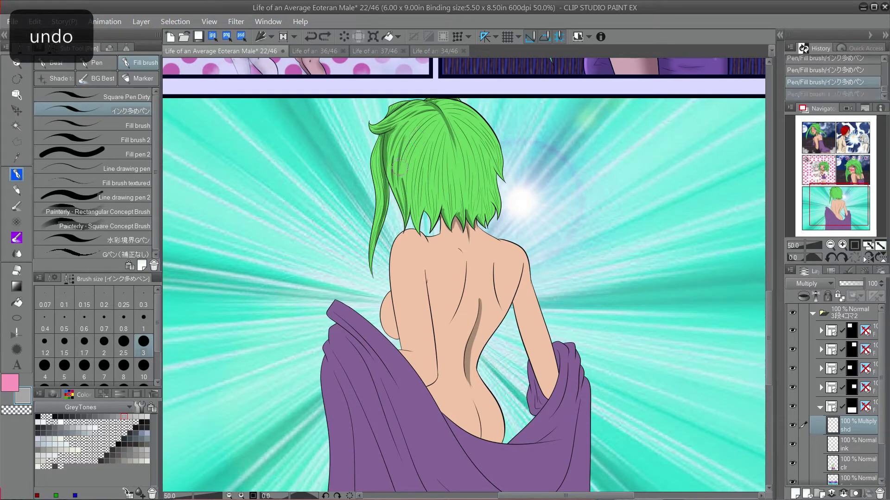
pyautogui.moveTo(418, 135)
pyautogui.mouseDown()
pyautogui.moveTo(401, 165)
pyautogui.moveTo(421, 132)
pyautogui.mouseUp()
pyautogui.hotkey('ctrl', 'z')
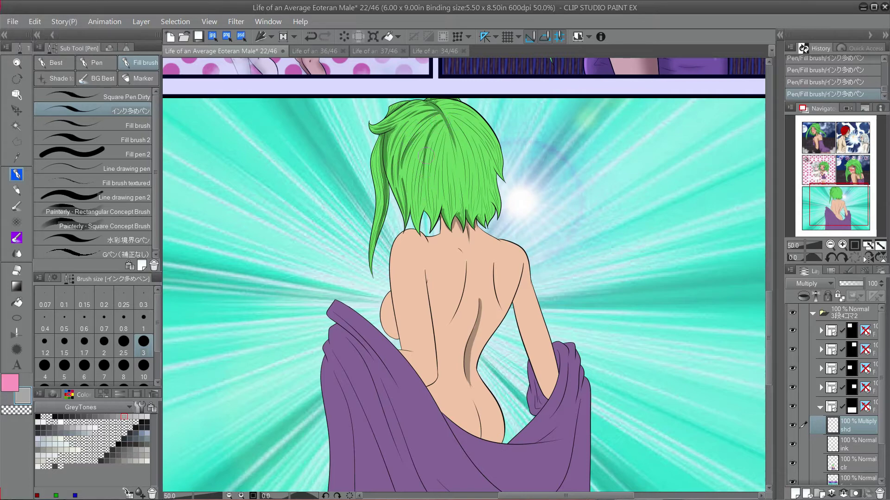
# Shade the strands between the side lock and the middle of the back hair, redrawing strokes as needed.
pyautogui.hotkey('ctrl', 'z')
pyautogui.moveTo(420, 166); pyautogui.dragTo(434, 140)
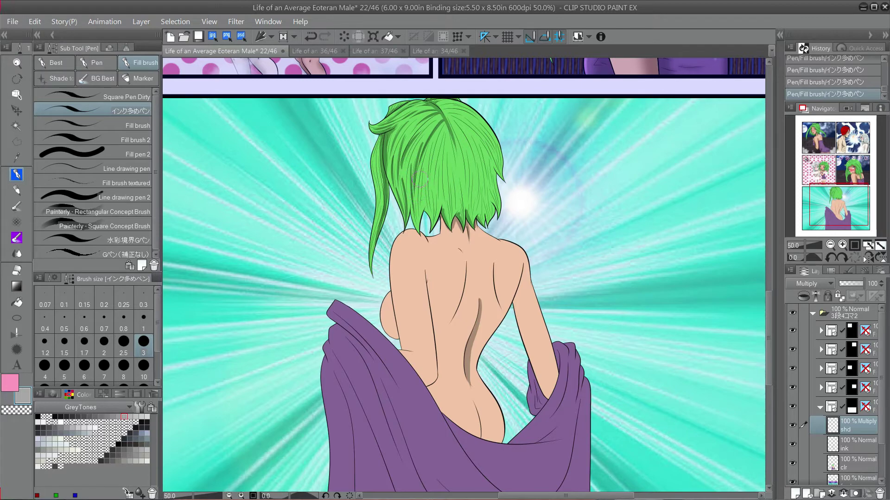
pyautogui.moveTo(420, 179)
pyautogui.mouseDown()
pyautogui.moveTo(417, 212)
pyautogui.moveTo(421, 181)
pyautogui.mouseUp()
pyautogui.hotkey('ctrl', 'z')
pyautogui.hotkey('ctrl', 'z')
pyautogui.hotkey('ctrl', 'z')
pyautogui.moveTo(415, 211); pyautogui.dragTo(423, 171)
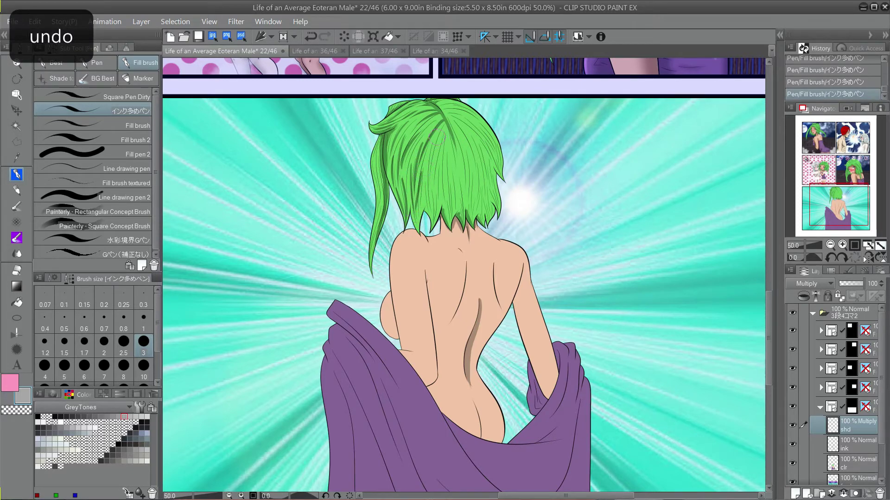
# Paint thin strand shadows down the middle of the back hair below the parting, redoing misplaced strokes.
pyautogui.moveTo(437, 135); pyautogui.dragTo(430, 176)
pyautogui.moveTo(425, 215)
pyautogui.mouseDown()
pyautogui.moveTo(424, 171)
pyautogui.moveTo(423, 211)
pyautogui.mouseUp()
pyautogui.hotkey('ctrl', 'z')
pyautogui.moveTo(446, 134); pyautogui.dragTo(440, 167)
pyautogui.hotkey('ctrl', 'z')
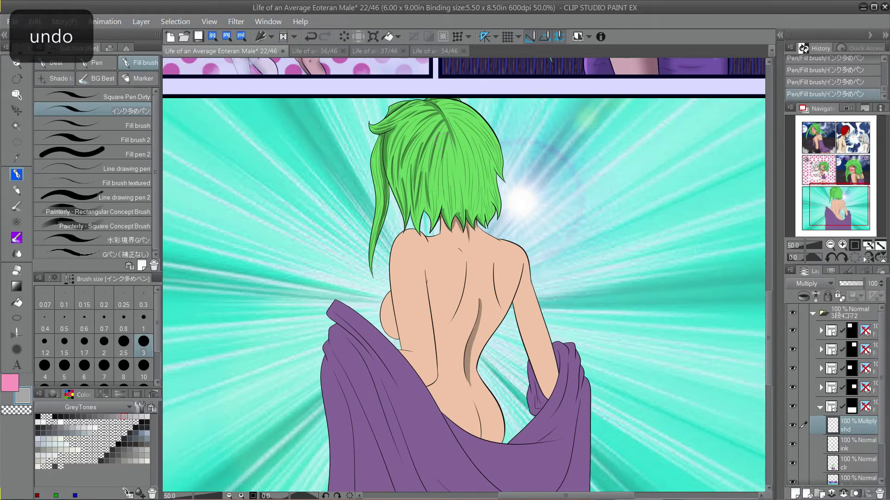
pyautogui.moveTo(446, 132); pyautogui.dragTo(439, 168)
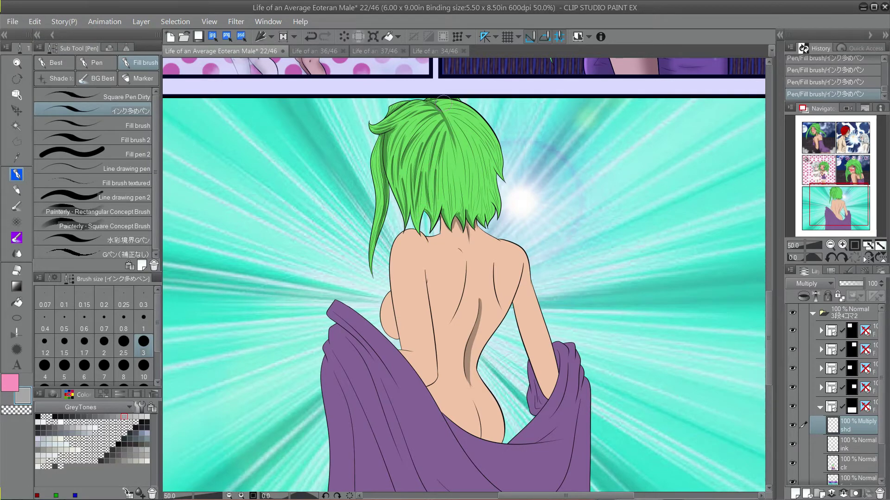
# Shade the strands running from the parting toward the outer right edge of the back hair, undoing misplaced strokes.
pyautogui.hotkey('ctrl', 'z')
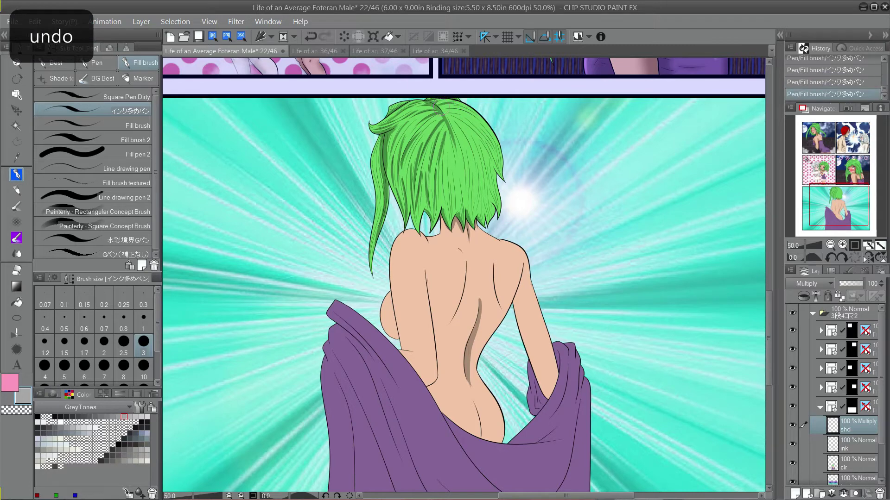
pyautogui.hotkey('ctrl', 'z')
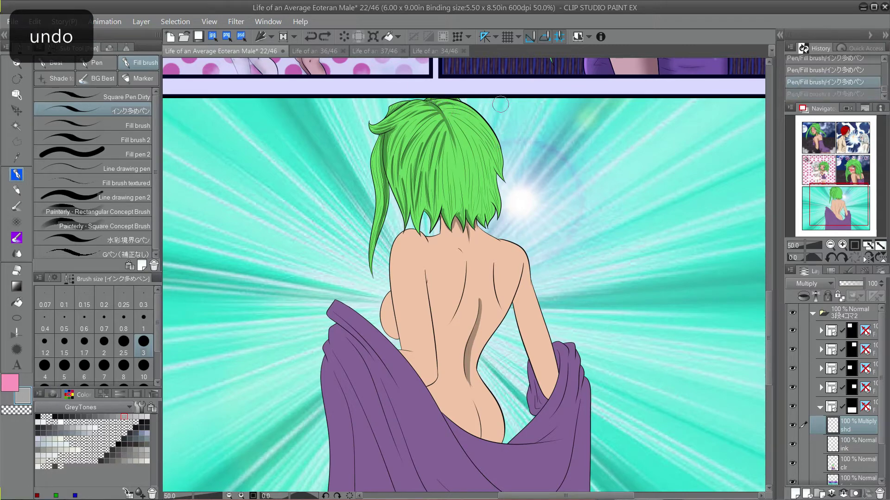
pyautogui.moveTo(442, 109)
pyautogui.mouseDown()
pyautogui.moveTo(485, 127)
pyautogui.moveTo(464, 114)
pyautogui.moveTo(489, 133)
pyautogui.moveTo(465, 112)
pyautogui.moveTo(501, 168)
pyautogui.mouseUp()
pyautogui.hotkey('ctrl', 'z')
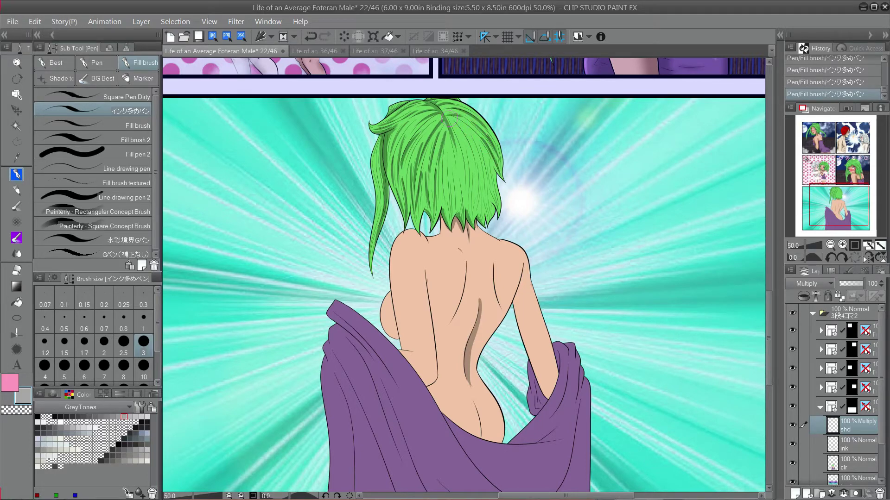
pyautogui.moveTo(450, 119)
pyautogui.mouseDown()
pyautogui.moveTo(476, 140)
pyautogui.moveTo(493, 174)
pyautogui.mouseUp()
pyautogui.hotkey('ctrl', 'z')
pyautogui.moveTo(475, 138); pyautogui.dragTo(496, 173)
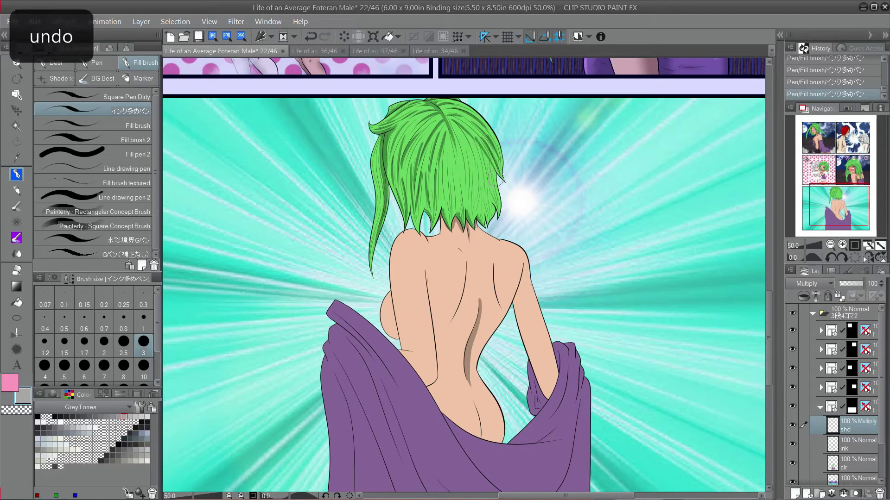
pyautogui.hotkey('ctrl', 'z')
# Paint strand shadows down from just below the parting and onto the right part of the back hair.
pyautogui.moveTo(458, 128); pyautogui.dragTo(478, 168)
pyautogui.hotkey('ctrl', 'z')
pyautogui.moveTo(460, 126); pyautogui.dragTo(473, 162)
pyautogui.moveTo(450, 125); pyautogui.dragTo(465, 179)
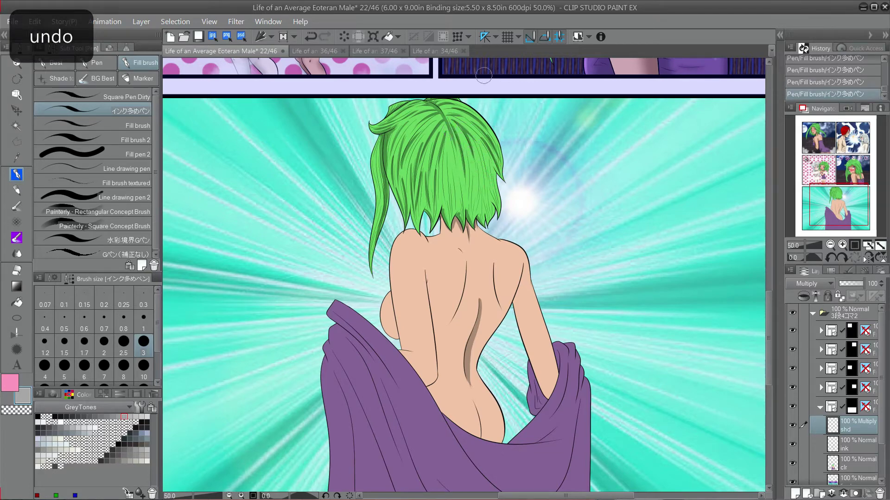
pyautogui.moveTo(480, 147); pyautogui.dragTo(491, 184)
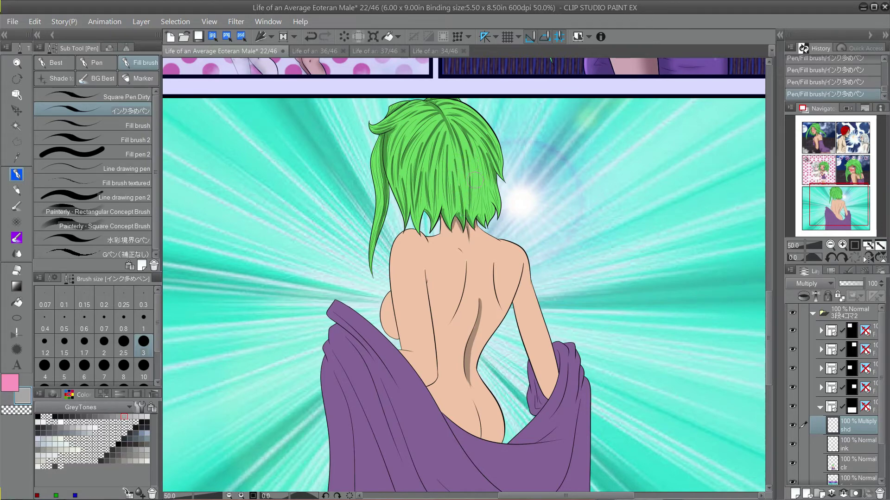
# Fill in the remaining strand shadows across the lower right part of the back hair, undoing strokes that do not fit.
pyautogui.hotkey('ctrl', 'z')
pyautogui.hotkey('ctrl', 'z')
pyautogui.hotkey('ctrl', 'z')
pyautogui.hotkey('ctrl', 'z')
pyautogui.hotkey('ctrl', 'z')
# Paint the shadow cast on the neck beneath the jagged hair tips, redoing strokes until it follows the hair ends.
pyautogui.moveTo(708, 217); pyautogui.dragTo(688, 189)
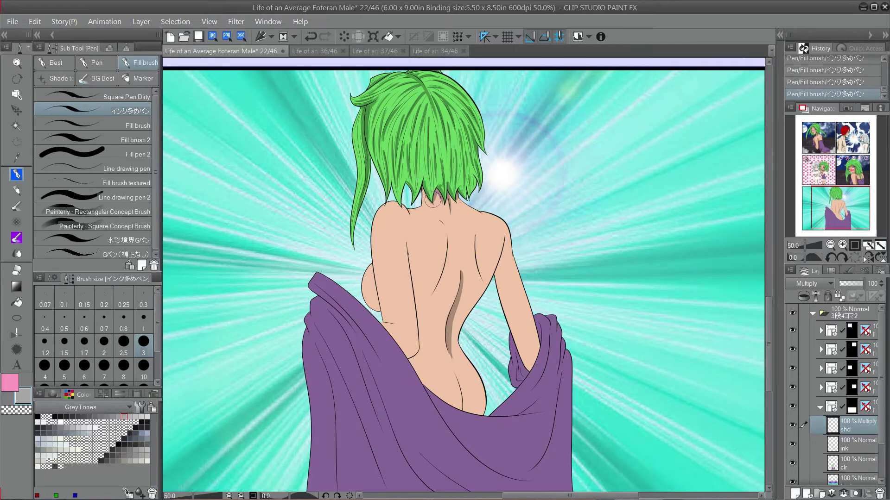
pyautogui.hotkey('ctrl', 'z')
pyautogui.hotkey('ctrl', 'z')
pyautogui.moveTo(426, 190); pyautogui.dragTo(435, 205)
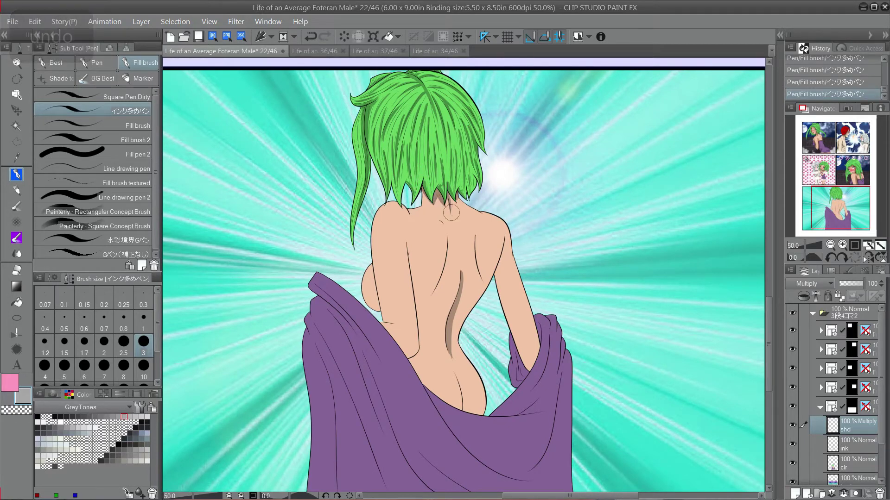
pyautogui.hotkey('ctrl', 'z')
pyautogui.hotkey('ctrl', 'z')
pyautogui.hotkey('ctrl', 'z')
pyautogui.hotkey('ctrl', 'z')
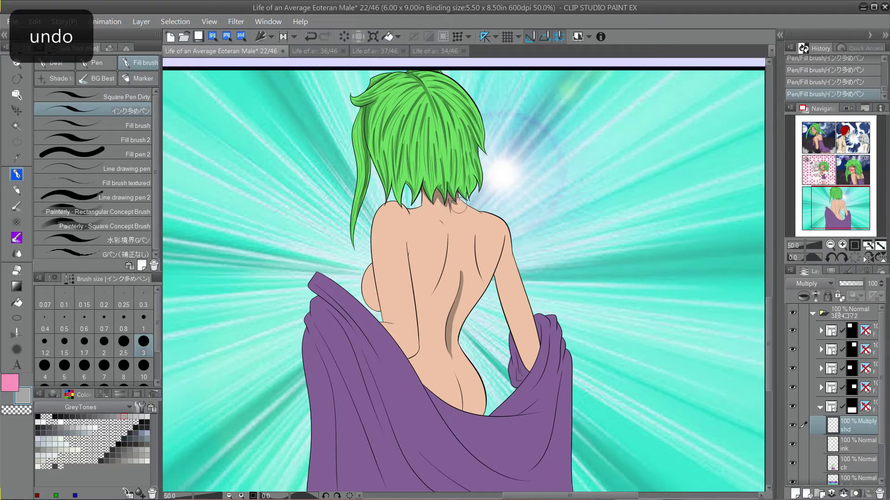
pyautogui.hotkey('ctrl', 'z')
pyautogui.hotkey('ctrl', 'z')
pyautogui.moveTo(458, 202); pyautogui.dragTo(459, 195)
# Shade along both shoulder-blade lines on the upper back, redrawing the stroke by the right blade.
pyautogui.moveTo(441, 220)
pyautogui.mouseDown()
pyautogui.moveTo(450, 240)
pyautogui.moveTo(452, 224)
pyautogui.moveTo(437, 293)
pyautogui.moveTo(451, 241)
pyautogui.moveTo(448, 234)
pyautogui.moveTo(433, 295)
pyautogui.mouseUp()
pyautogui.hotkey('ctrl', 'z')
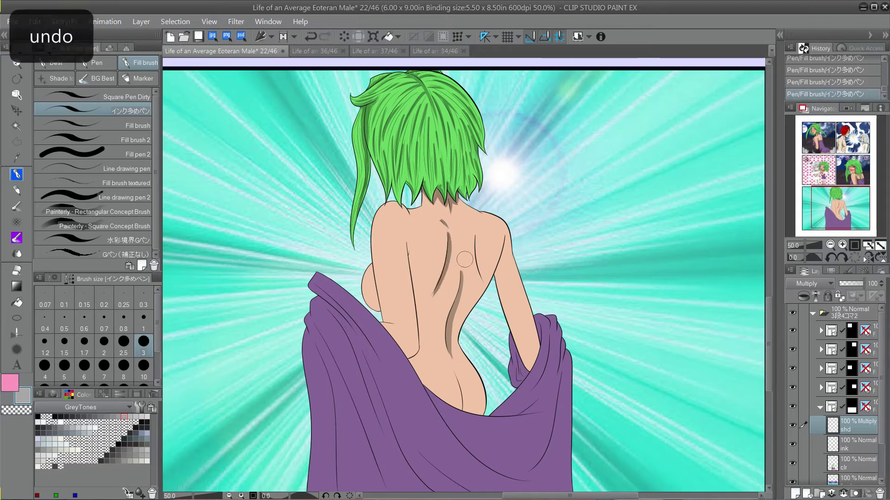
pyautogui.moveTo(475, 237); pyautogui.dragTo(480, 280)
pyautogui.moveTo(473, 237); pyautogui.dragTo(484, 287)
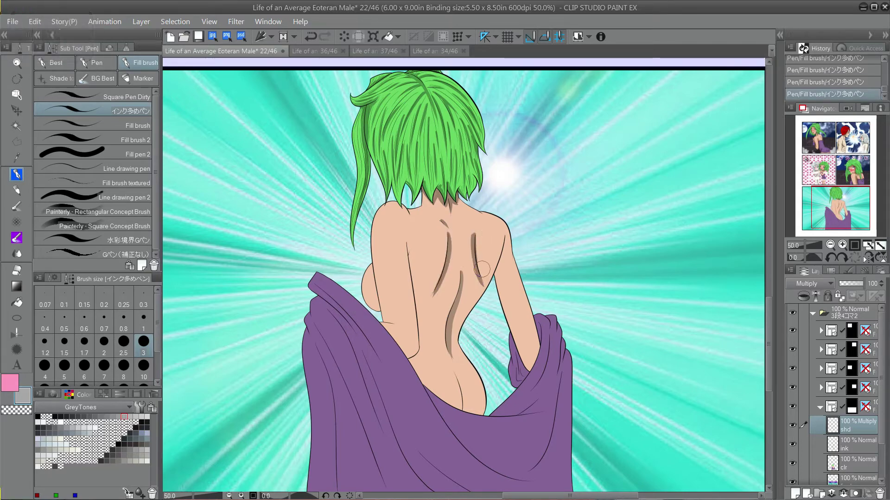
pyautogui.hotkey('ctrl', 'z')
pyautogui.moveTo(472, 234); pyautogui.dragTo(481, 280)
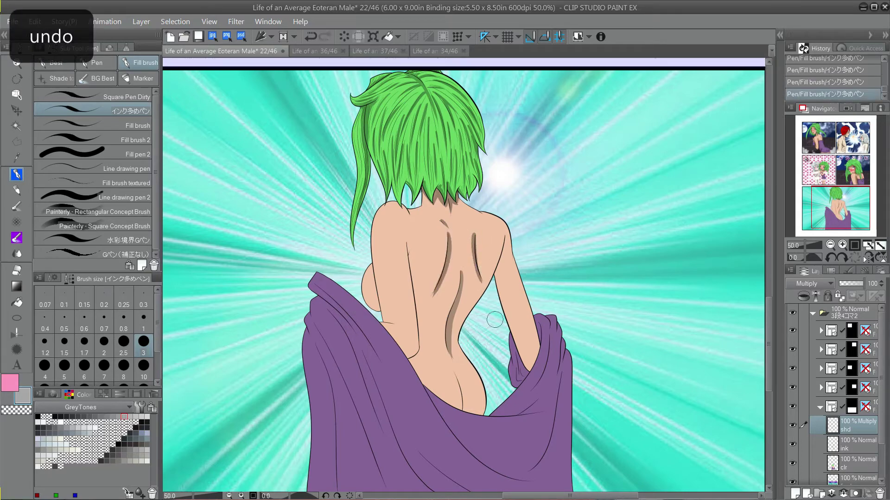
# Shade along the line between the left arm and the back, and along the arm's edge where it meets the cloth.
pyautogui.moveTo(407, 239)
pyautogui.mouseDown()
pyautogui.moveTo(423, 316)
pyautogui.moveTo(414, 274)
pyautogui.moveTo(416, 362)
pyautogui.moveTo(426, 355)
pyautogui.moveTo(420, 340)
pyautogui.moveTo(414, 359)
pyautogui.mouseUp()
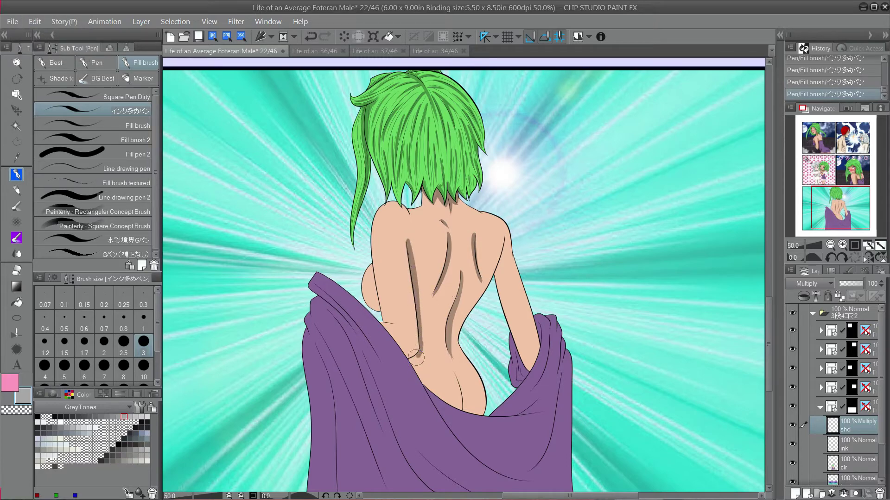
pyautogui.moveTo(383, 321); pyautogui.dragTo(406, 355)
pyautogui.hotkey('ctrl', 'z')
pyautogui.hotkey('ctrl', 'z')
pyautogui.moveTo(383, 327)
pyautogui.mouseDown()
pyautogui.moveTo(410, 368)
pyautogui.moveTo(398, 346)
pyautogui.moveTo(419, 350)
pyautogui.mouseUp()
pyautogui.hotkey('ctrl', 'z')
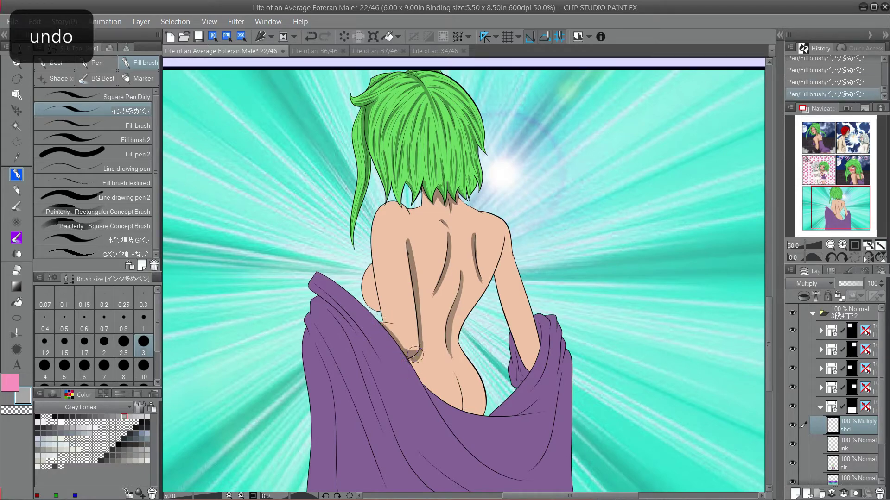
# Paint a shadow along the lower back and hips where the skin meets the edge of the purple drape.
pyautogui.moveTo(414, 356)
pyautogui.mouseDown()
pyautogui.moveTo(423, 387)
pyautogui.moveTo(408, 334)
pyautogui.moveTo(420, 379)
pyautogui.moveTo(430, 391)
pyautogui.moveTo(453, 391)
pyautogui.moveTo(419, 375)
pyautogui.moveTo(469, 416)
pyautogui.mouseUp()
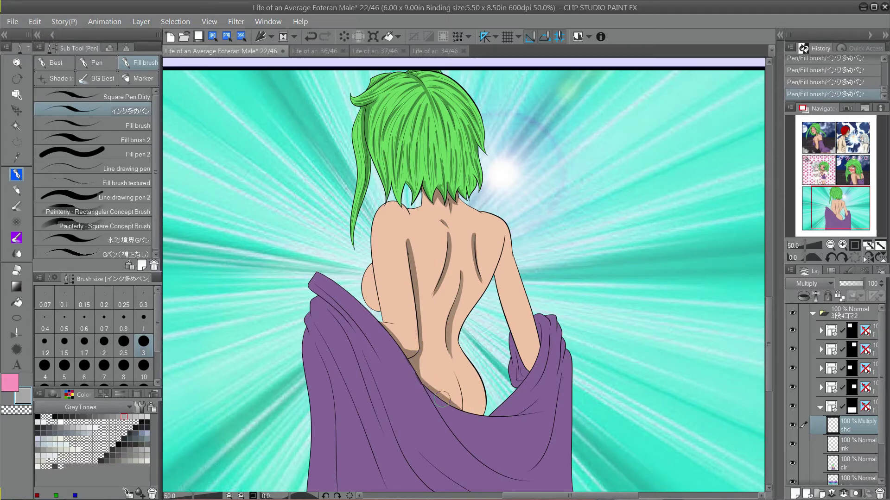
pyautogui.hotkey('ctrl', 'z')
pyautogui.moveTo(453, 402); pyautogui.dragTo(490, 404)
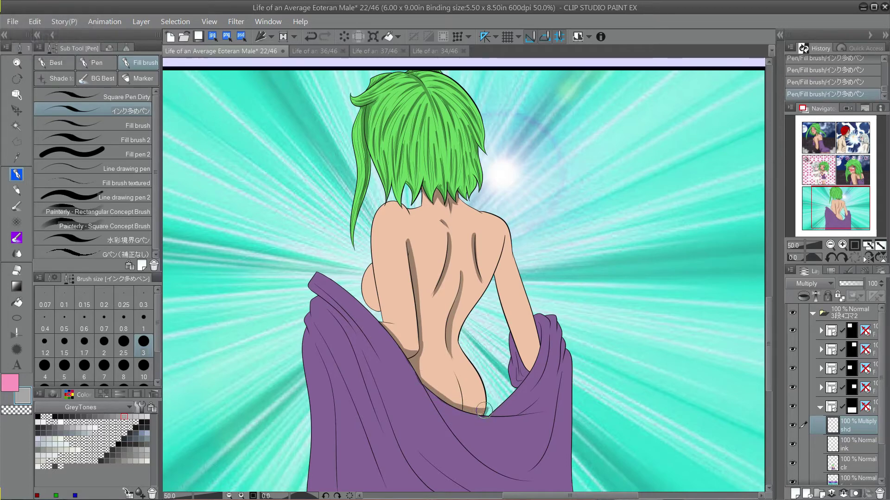
pyautogui.hotkey('ctrl', 'z')
pyautogui.moveTo(482, 414); pyautogui.dragTo(480, 412)
# Widen the shadow beside the left arm and extend it past the elbow down to the waist.
pyautogui.moveTo(419, 354); pyautogui.dragTo(436, 394)
pyautogui.moveTo(410, 243); pyautogui.dragTo(421, 312)
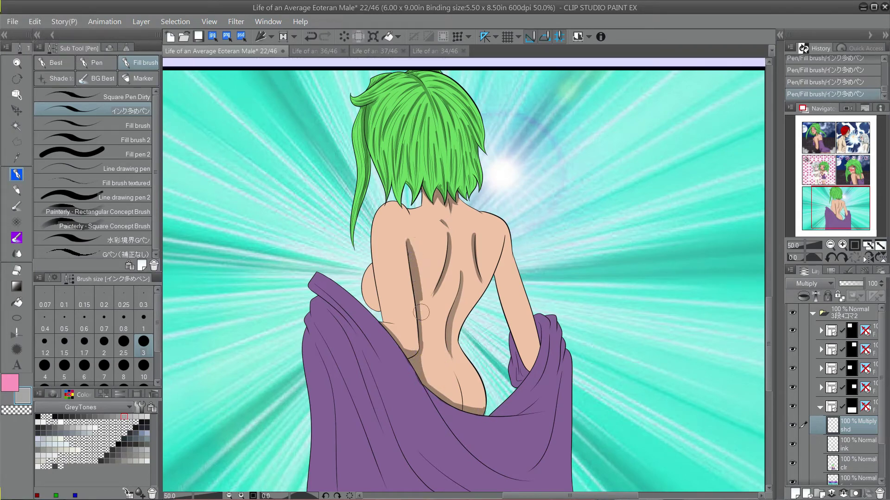
pyautogui.hotkey('ctrl', 'z')
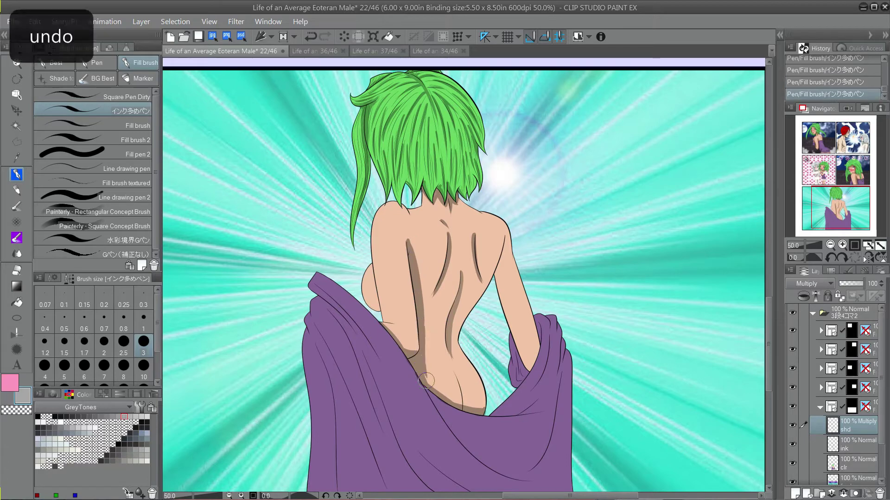
pyautogui.hotkey('ctrl', 'z')
pyautogui.moveTo(419, 322); pyautogui.dragTo(427, 389)
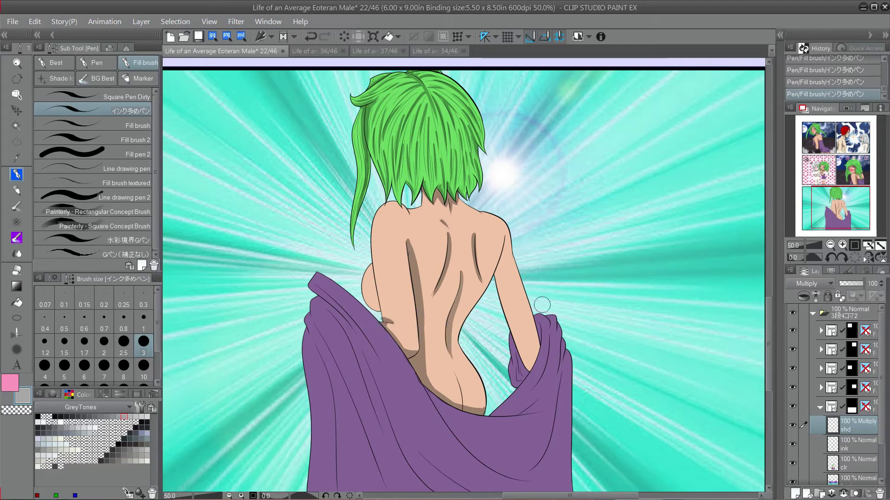
# Shade the inner edge of the left arm down to the elbow, redrawing strokes that do not fit.
pyautogui.hotkey('ctrl', 'z')
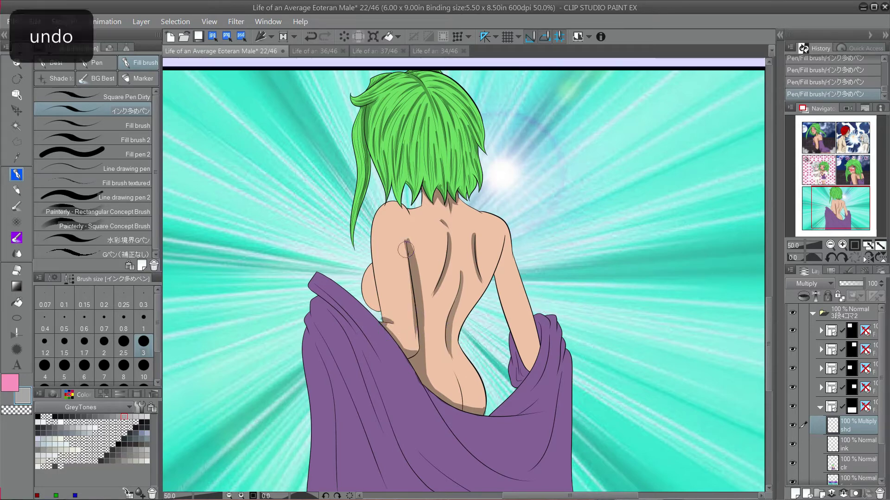
pyautogui.moveTo(406, 240); pyautogui.dragTo(418, 362)
pyautogui.hotkey('ctrl', 'z')
pyautogui.moveTo(405, 237); pyautogui.dragTo(416, 359)
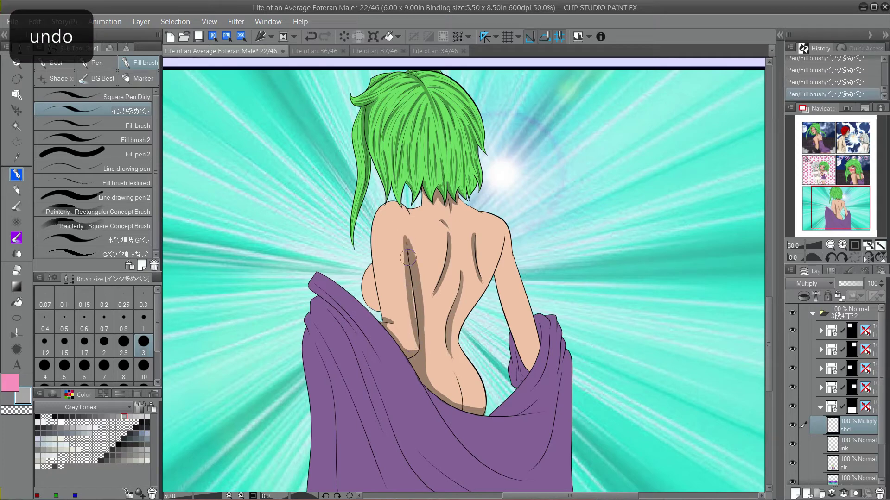
pyautogui.hotkey('ctrl', 'z')
pyautogui.moveTo(414, 316); pyautogui.dragTo(411, 366)
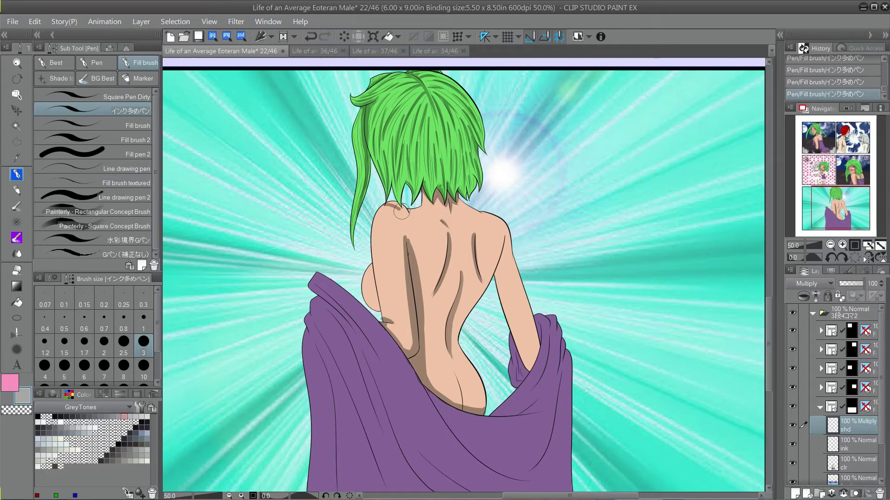
# Paint the shadow on the left shoulder and neck base under the hair, toggling the last stroke to compare.
pyautogui.hotkey('ctrl', 'z')
pyautogui.hotkey('ctrl', 'z')
pyautogui.moveTo(392, 202); pyautogui.dragTo(403, 211)
pyautogui.hotkey('ctrl', 'z')
pyautogui.moveTo(409, 212); pyautogui.dragTo(422, 199)
pyautogui.hotkey('ctrl', 'z')
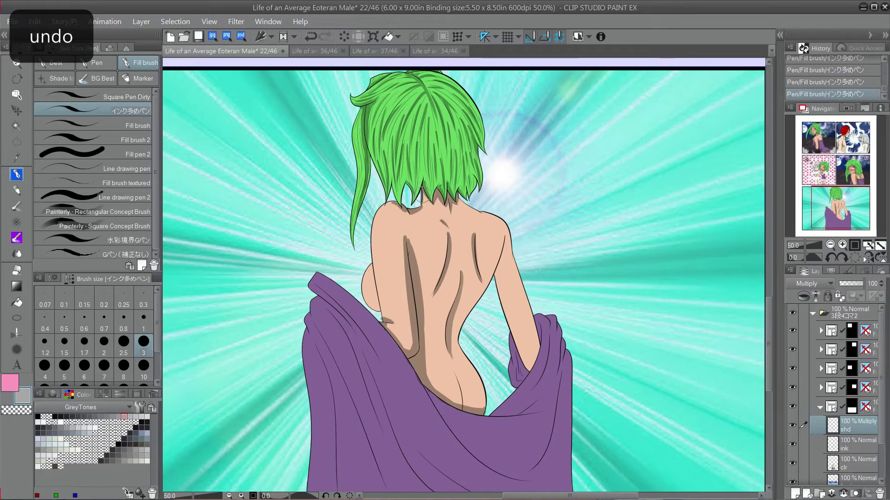
pyautogui.hotkey('ctrl', 'z')
pyautogui.hotkey('ctrl', 'y')
pyautogui.hotkey('ctrl', 'z')
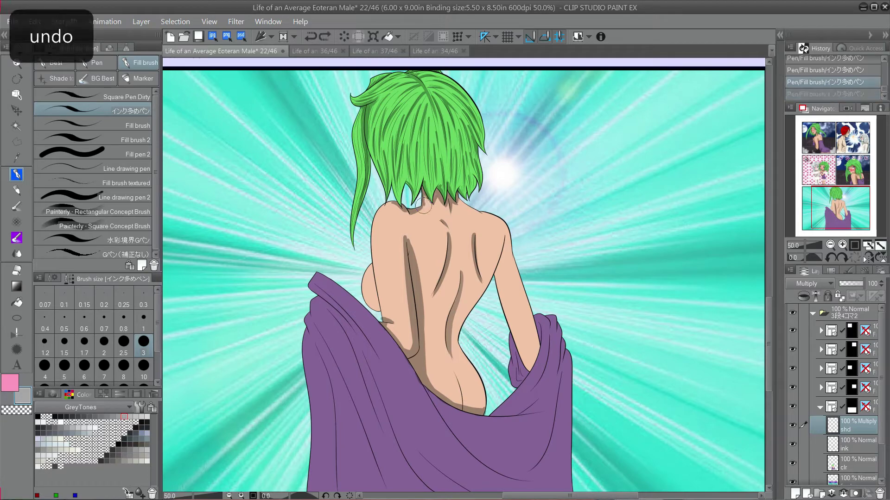
pyautogui.hotkey('ctrl', 'y')
pyautogui.hotkey('ctrl', 'z')
pyautogui.hotkey('ctrl', 'y')
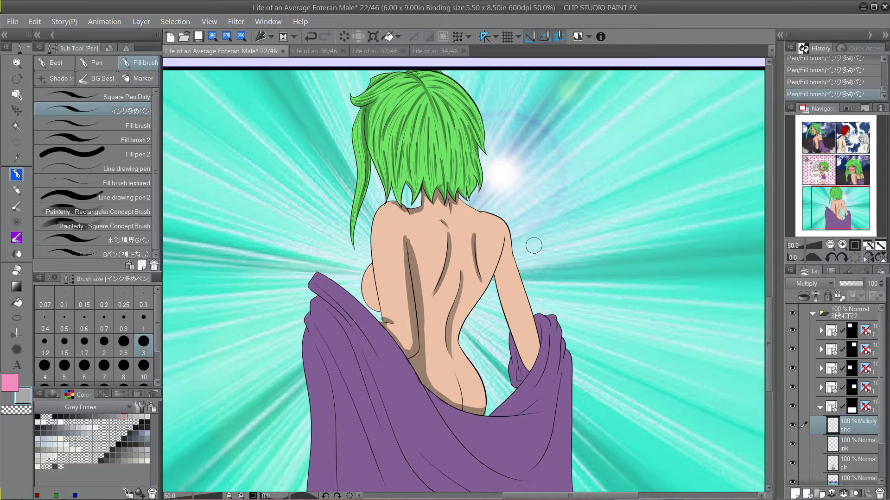
# Shade the top edge of the right shoulder and the crease below the left shoulder, comparing strokes with undo and redo.
pyautogui.moveTo(459, 199); pyautogui.dragTo(482, 212)
pyautogui.hotkey('ctrl', 'z')
pyautogui.hotkey('ctrl', 'z')
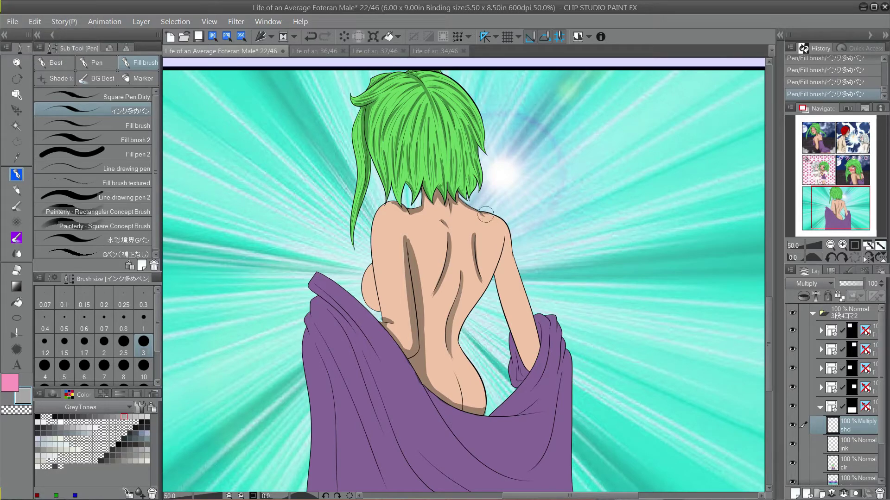
pyautogui.hotkey('ctrl', 'z')
pyautogui.hotkey('ctrl', 'y')
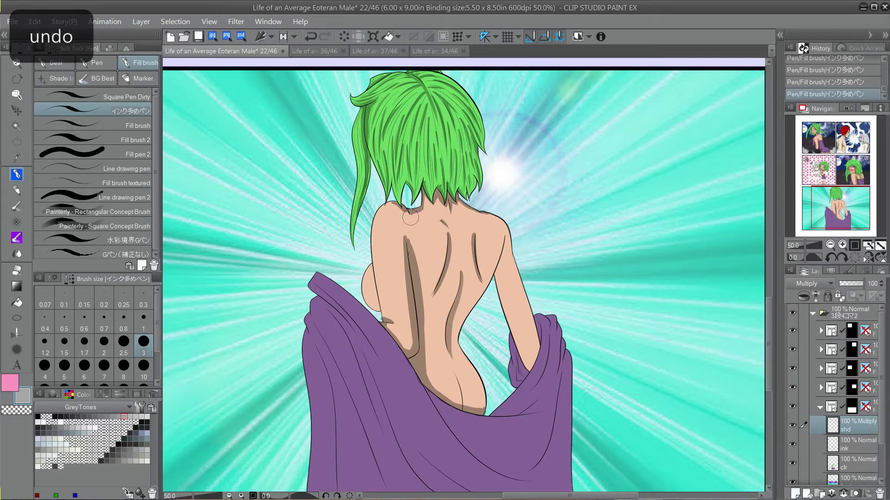
pyautogui.hotkey('ctrl', 'z')
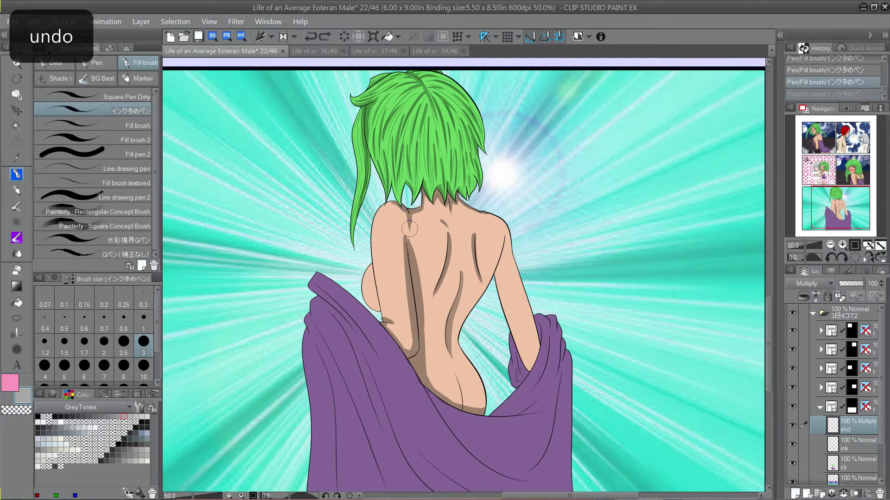
pyautogui.hotkey('ctrl', 'y')
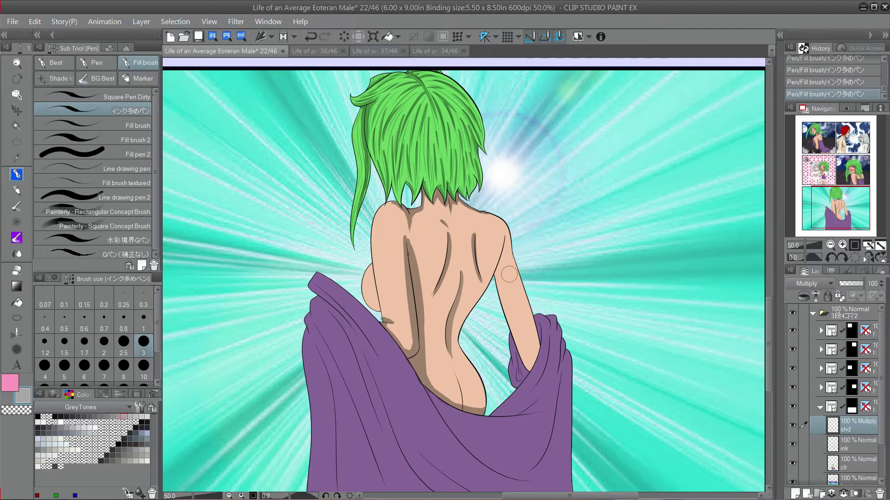
# Shade the inner edge of the right arm from the armpit down to the elbow.
pyautogui.moveTo(506, 233); pyautogui.dragTo(502, 278)
pyautogui.moveTo(505, 247)
pyautogui.mouseDown()
pyautogui.moveTo(503, 302)
pyautogui.moveTo(505, 240)
pyautogui.moveTo(498, 270)
pyautogui.mouseUp()
pyautogui.hotkey('ctrl', 'z')
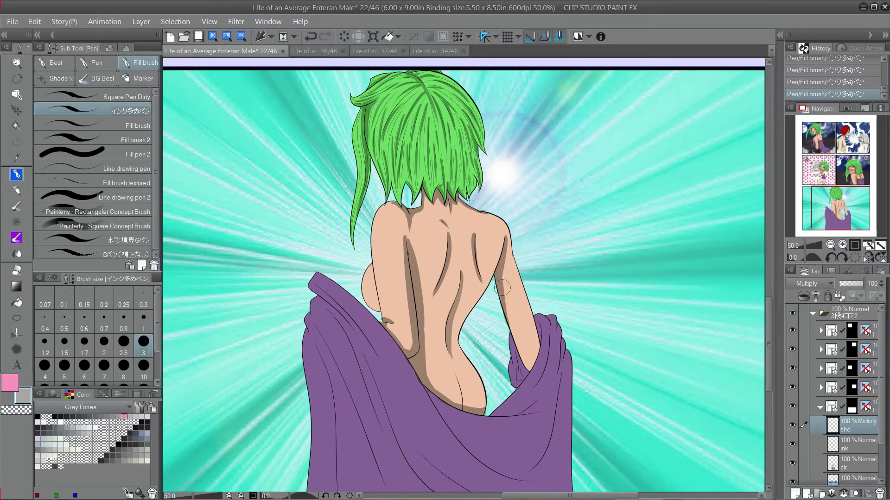
pyautogui.moveTo(502, 271); pyautogui.dragTo(524, 363)
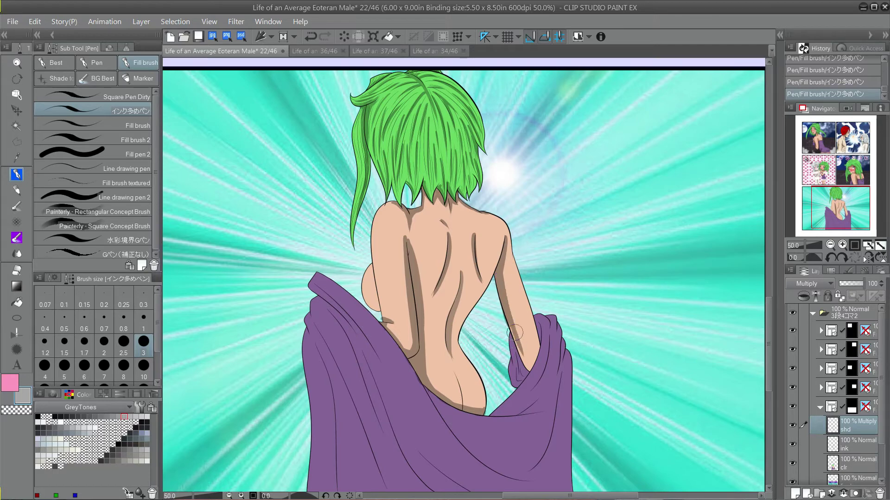
pyautogui.moveTo(504, 295)
pyautogui.mouseDown()
pyautogui.moveTo(528, 376)
pyautogui.moveTo(509, 314)
pyautogui.moveTo(525, 365)
pyautogui.moveTo(520, 350)
pyautogui.moveTo(550, 335)
pyautogui.moveTo(532, 348)
pyautogui.moveTo(519, 343)
pyautogui.moveTo(536, 351)
pyautogui.moveTo(529, 358)
pyautogui.moveTo(517, 336)
pyautogui.moveTo(538, 353)
pyautogui.moveTo(518, 338)
pyautogui.moveTo(530, 357)
pyautogui.moveTo(536, 348)
pyautogui.moveTo(527, 378)
pyautogui.mouseUp()
pyautogui.hotkey('ctrl', 'z')
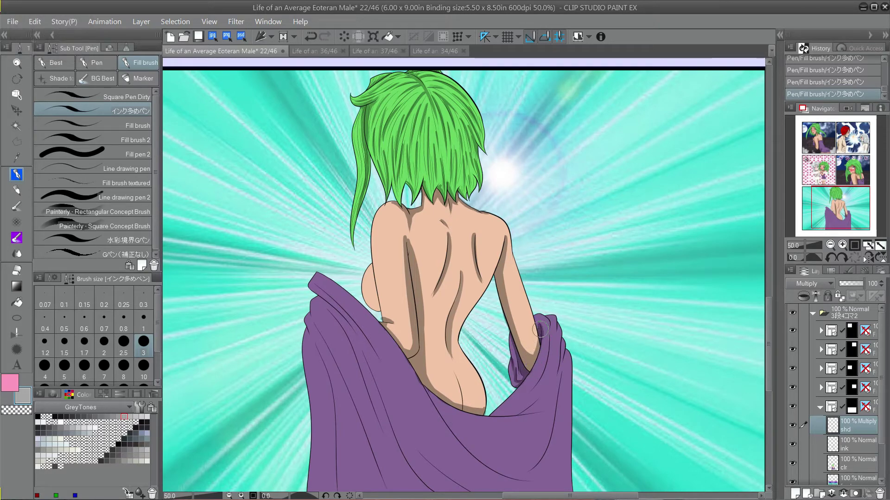
# Shade the small folds of purple cloth bunched around the right elbow, undoing strokes that do not fit.
pyautogui.hotkey('ctrl', 'z')
pyautogui.hotkey('ctrl', 'z')
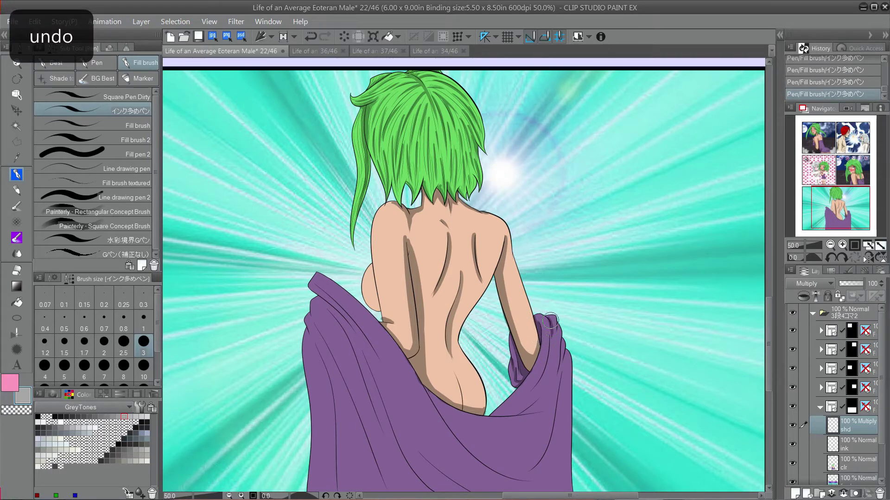
pyautogui.hotkey('ctrl', 'z')
pyautogui.moveTo(547, 318)
pyautogui.mouseDown()
pyautogui.moveTo(544, 382)
pyautogui.moveTo(550, 324)
pyautogui.moveTo(545, 371)
pyautogui.mouseUp()
pyautogui.hotkey('ctrl', 'z')
pyautogui.hotkey('ctrl', 'z')
pyautogui.hotkey('ctrl', 'z')
pyautogui.hotkey('ctrl', 'z')
pyautogui.hotkey('ctrl', 'z')
# Paint long fold shadows on the purple drape hanging down from the right elbow.
pyautogui.moveTo(549, 320); pyautogui.dragTo(534, 387)
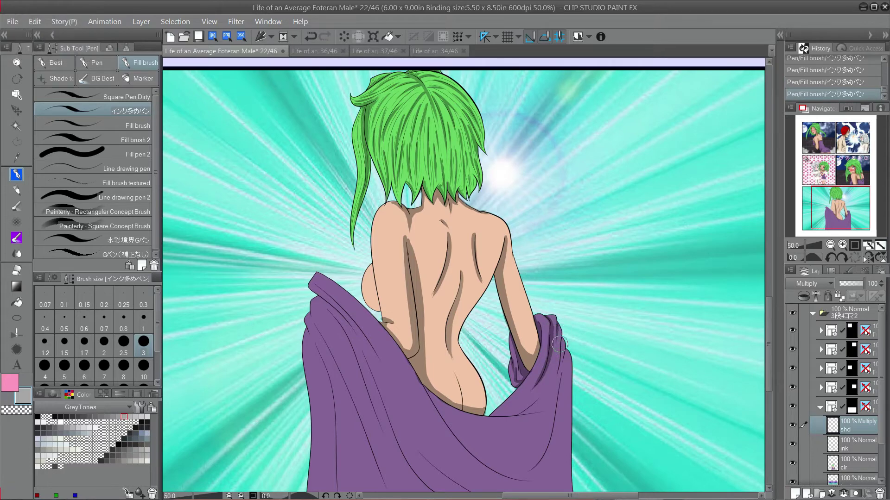
pyautogui.moveTo(559, 344)
pyautogui.mouseDown()
pyautogui.moveTo(561, 366)
pyautogui.moveTo(553, 313)
pyautogui.moveTo(521, 419)
pyautogui.mouseUp()
pyautogui.hotkey('ctrl', 'z')
pyautogui.moveTo(553, 323); pyautogui.dragTo(537, 408)
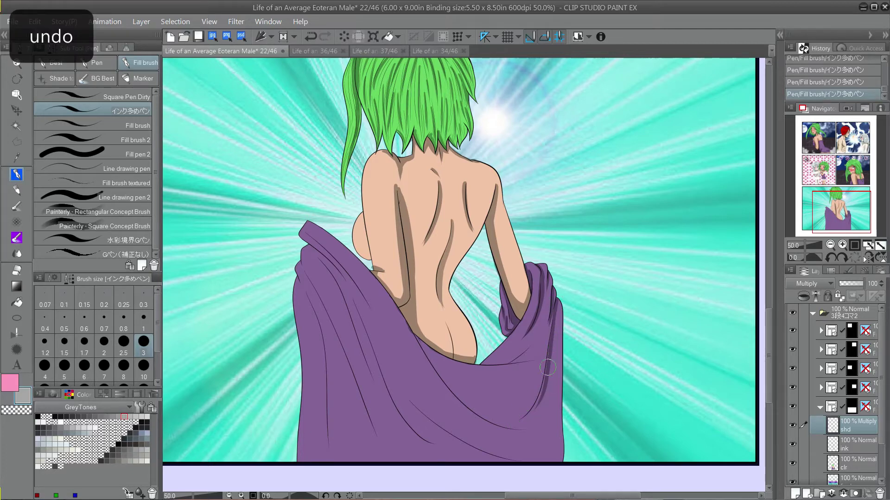
# Lengthen and thicken the fold shadow running from the right elbow to the lower part of the purple drape.
pyautogui.moveTo(549, 370); pyautogui.dragTo(532, 413)
pyautogui.hotkey('ctrl', 'z')
pyautogui.moveTo(554, 328); pyautogui.dragTo(521, 426)
pyautogui.moveTo(542, 376)
pyautogui.mouseDown()
pyautogui.moveTo(527, 414)
pyautogui.moveTo(539, 402)
pyautogui.moveTo(518, 423)
pyautogui.mouseUp()
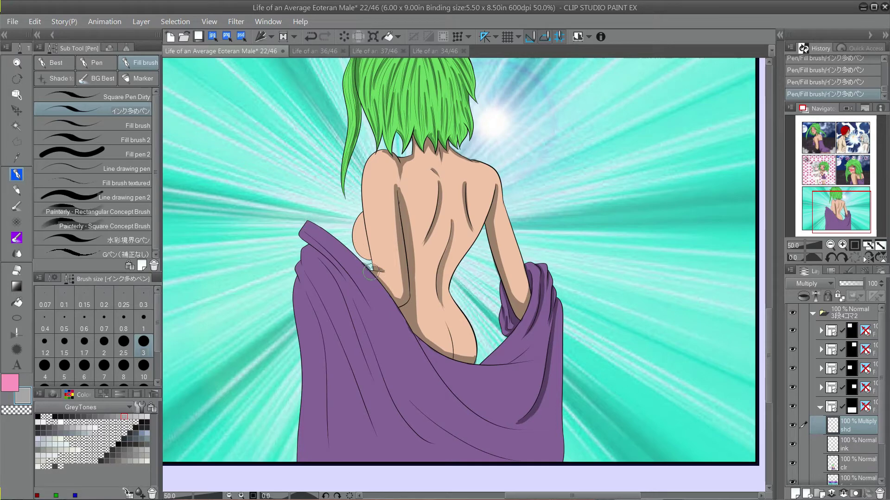
# Paint a curved fold shadow sweeping from the drape's edge at the lower back to its lower right, undoing strokes that do not fit.
pyautogui.moveTo(370, 270)
pyautogui.mouseDown()
pyautogui.moveTo(441, 379)
pyautogui.moveTo(515, 432)
pyautogui.mouseUp()
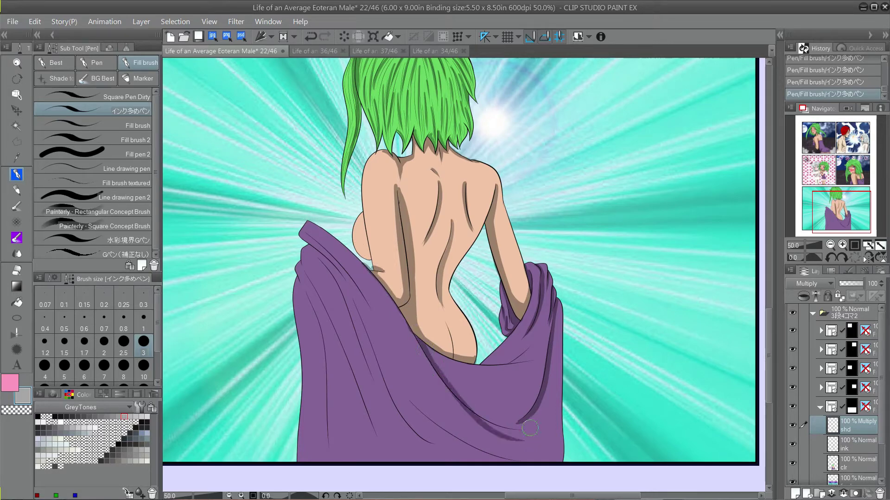
pyautogui.hotkey('ctrl', 'z')
pyautogui.moveTo(440, 373); pyautogui.dragTo(514, 422)
pyautogui.hotkey('ctrl', 'z')
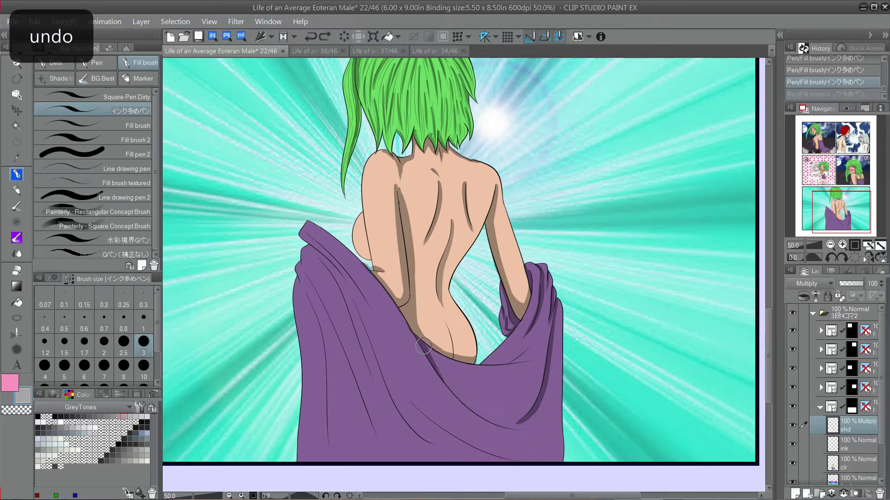
pyautogui.moveTo(440, 368); pyautogui.dragTo(505, 427)
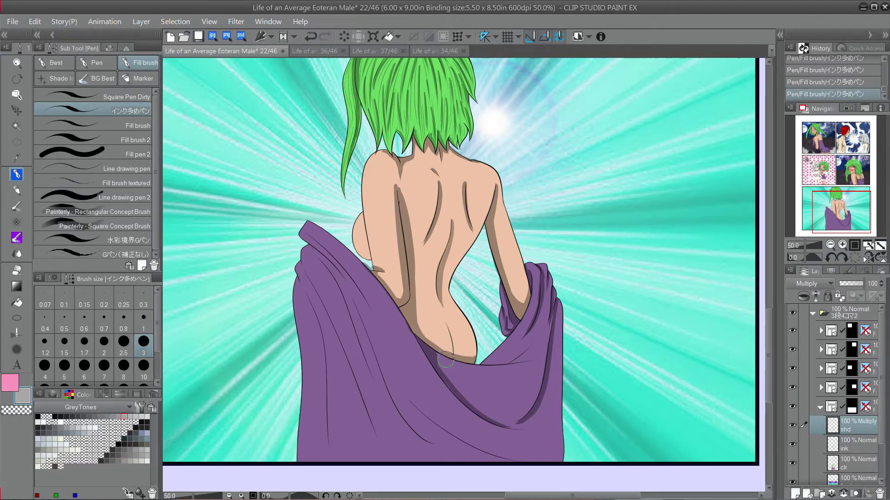
# Shade the cloth just below the drape's waist edge and the short fold to the right of the hip.
pyautogui.moveTo(444, 356); pyautogui.dragTo(444, 369)
pyautogui.hotkey('ctrl', 'z')
pyautogui.moveTo(480, 366); pyautogui.dragTo(518, 355)
pyautogui.hotkey('ctrl', 'z')
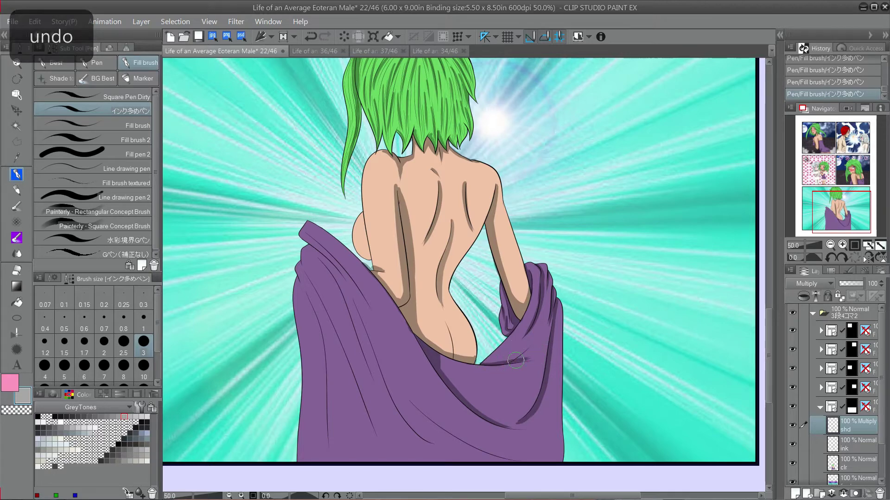
pyautogui.hotkey('ctrl', 'z')
pyautogui.moveTo(530, 351); pyautogui.dragTo(500, 360)
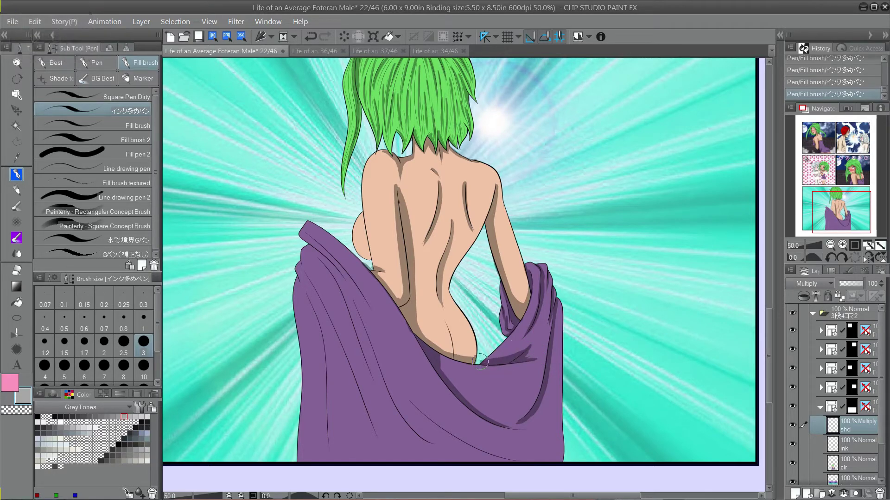
# Shade the centre crease at the base of the back just above the drape, undoing strokes that do not fit.
pyautogui.hotkey('ctrl', 'z')
pyautogui.hotkey('ctrl', 'z')
pyautogui.hotkey('ctrl', 'z')
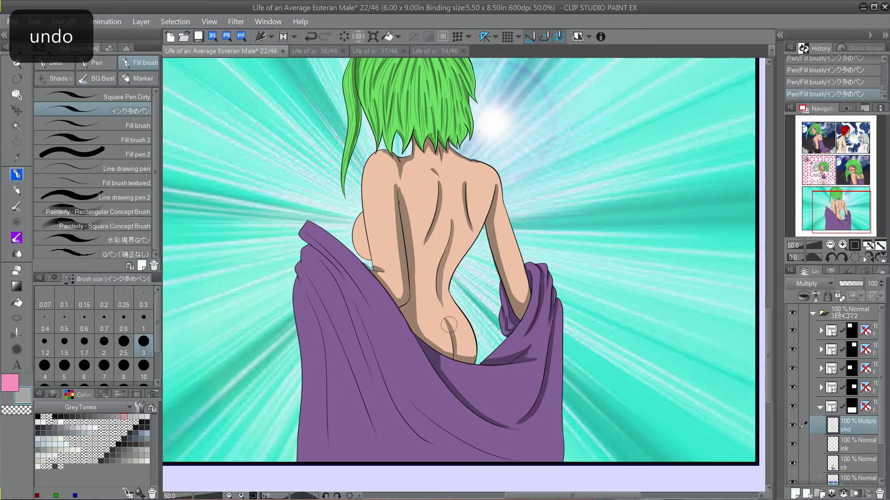
pyautogui.hotkey('ctrl', 'z')
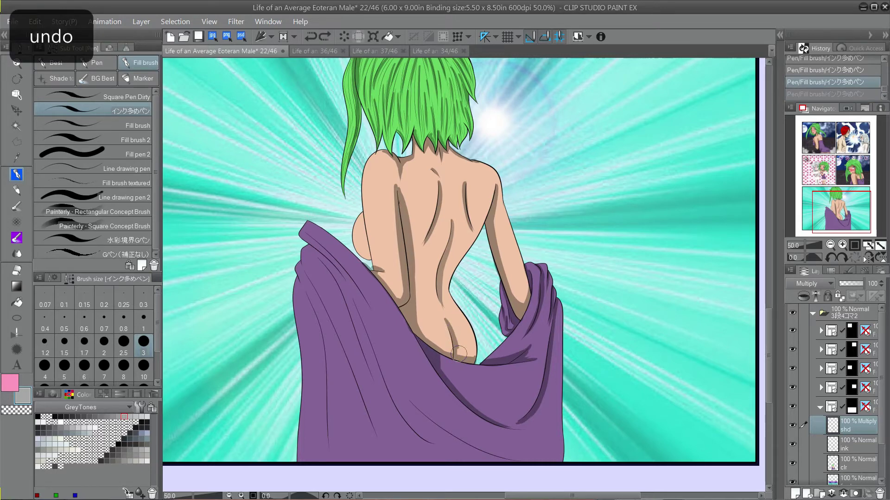
pyautogui.hotkey('ctrl', 'z')
pyautogui.hotkey('ctrl', 'z')
pyautogui.hotkey('ctrl', 'z')
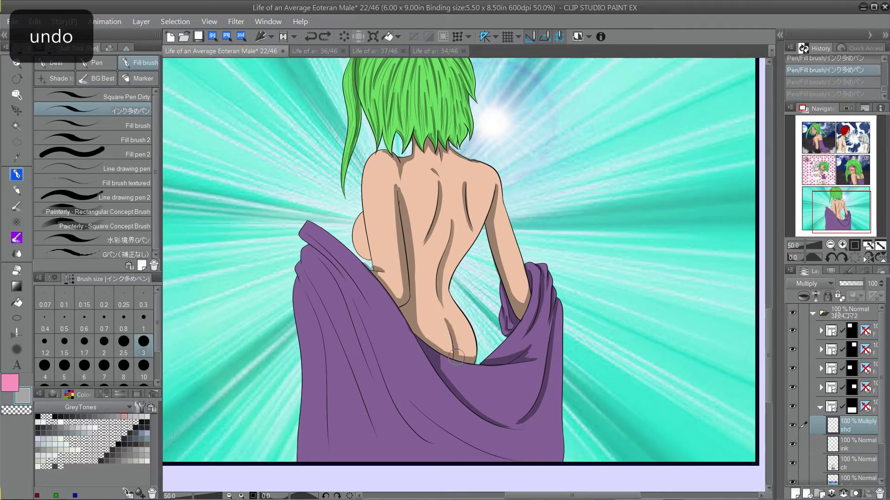
pyautogui.hotkey('ctrl', 'z')
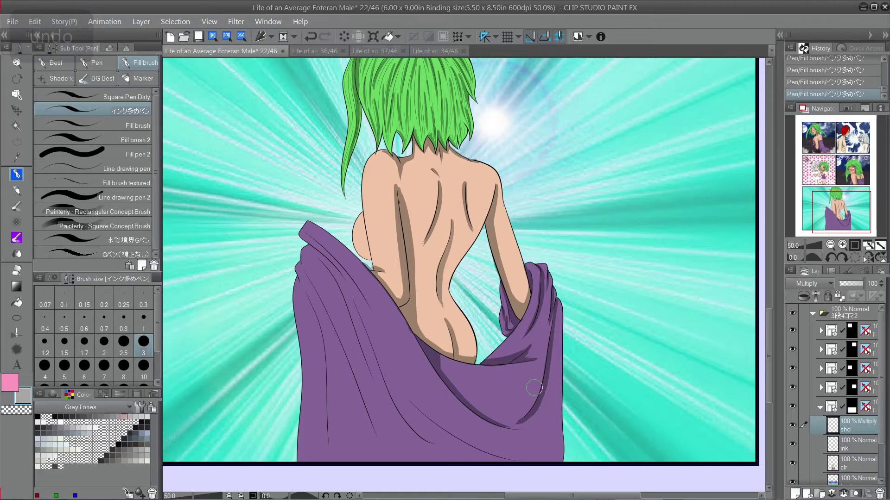
# Select the grey shading tone and shade the lower contour of the chest beyond the left arm.
pyautogui.click(112, 417)
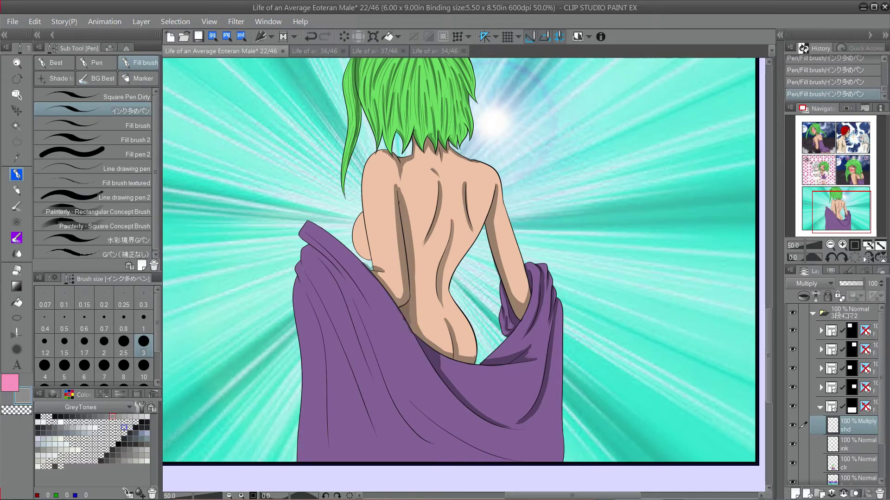
pyautogui.click(124, 416)
pyautogui.hotkey('ctrl', 'z')
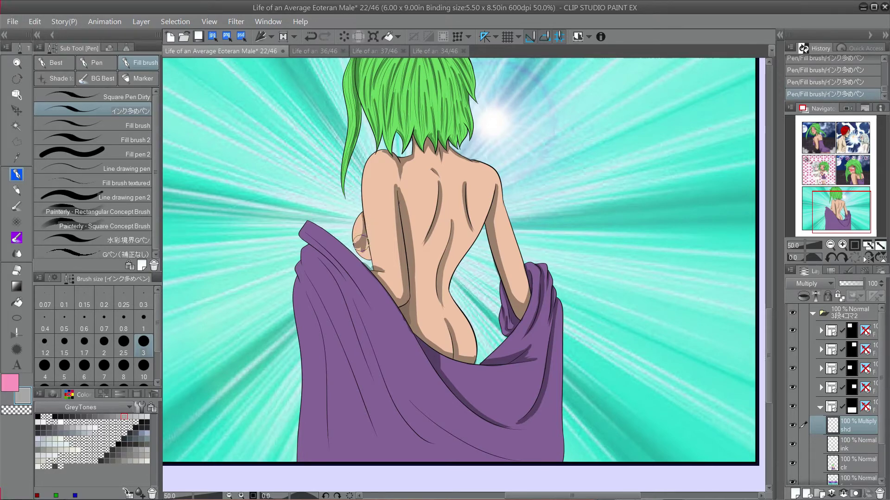
pyautogui.hotkey('ctrl', 'z')
pyautogui.hotkey('ctrl', 'z')
# Shade the right edge of the back from the armpit down towards the waist.
pyautogui.moveTo(495, 184); pyautogui.dragTo(461, 254)
pyautogui.hotkey('ctrl', 'z')
pyautogui.moveTo(495, 185); pyautogui.dragTo(463, 262)
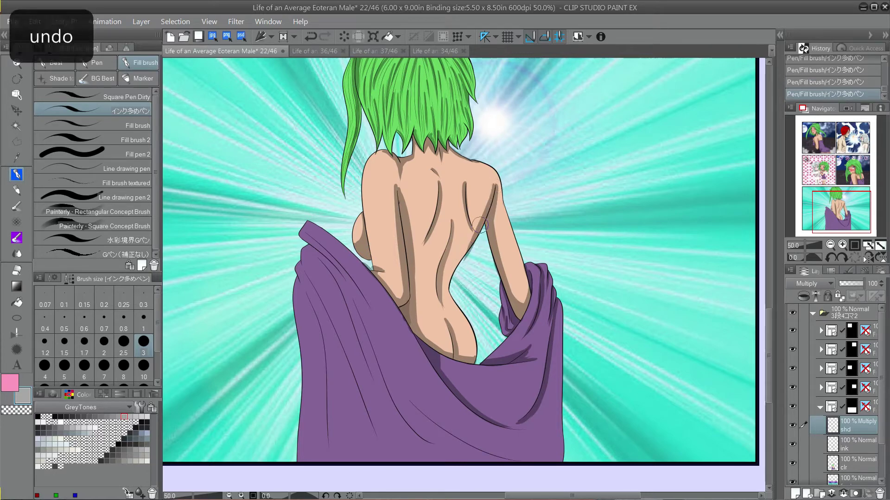
pyautogui.hotkey('ctrl', 'z')
pyautogui.moveTo(495, 184); pyautogui.dragTo(462, 257)
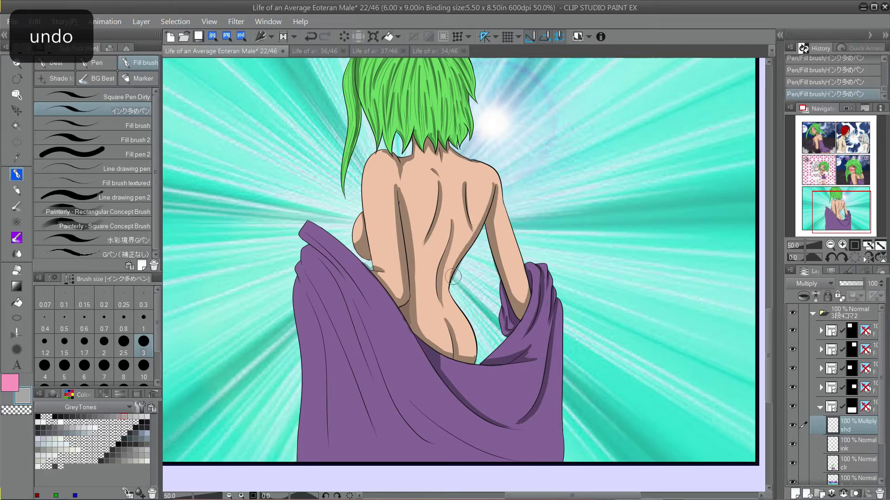
pyautogui.hotkey('ctrl', 'z')
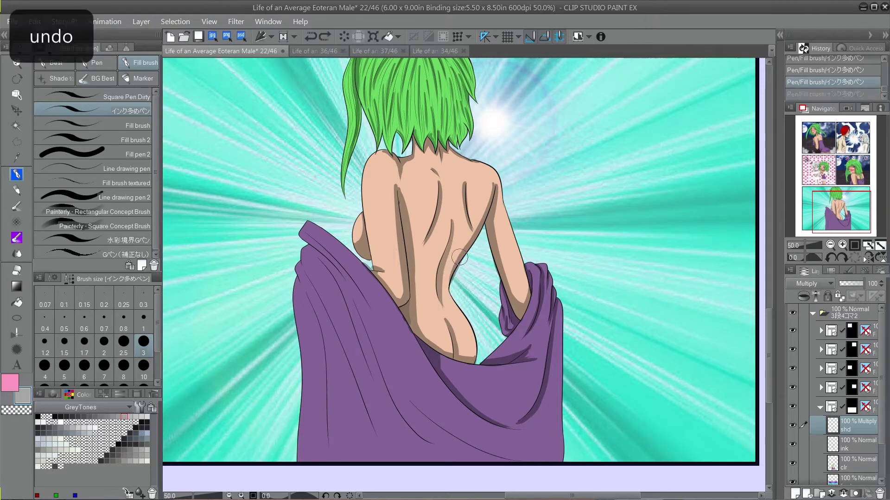
# Shade the right contour of the hip from the waist to the drape, repeating the stroke until it fits.
pyautogui.moveTo(459, 259)
pyautogui.mouseDown()
pyautogui.moveTo(450, 294)
pyautogui.moveTo(463, 315)
pyautogui.moveTo(467, 374)
pyautogui.mouseUp()
pyautogui.hotkey('ctrl', 'z')
pyautogui.hotkey('ctrl', 'z')
pyautogui.moveTo(448, 294)
pyautogui.mouseDown()
pyautogui.moveTo(472, 352)
pyautogui.moveTo(445, 293)
pyautogui.moveTo(466, 336)
pyautogui.moveTo(463, 348)
pyautogui.moveTo(445, 293)
pyautogui.moveTo(466, 373)
pyautogui.mouseUp()
pyautogui.hotkey('ctrl', 'z')
pyautogui.hotkey('ctrl', 'z')
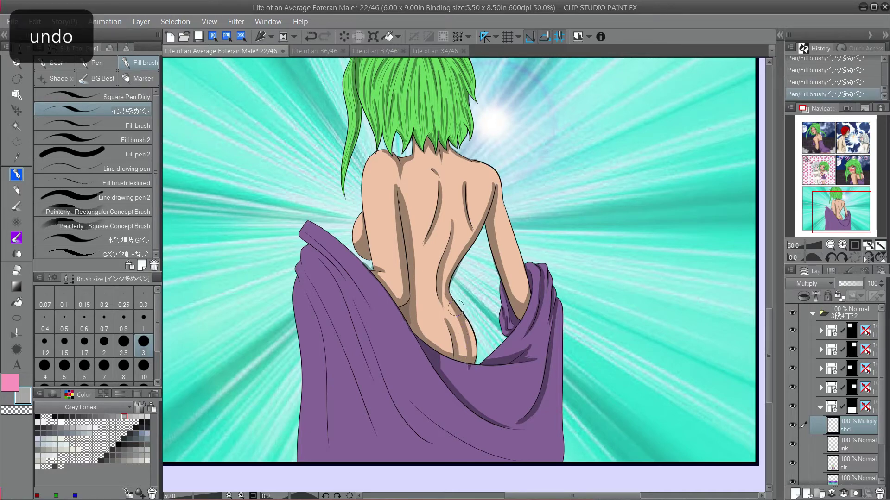
pyautogui.hotkey('ctrl', 'z')
pyautogui.moveTo(445, 289)
pyautogui.mouseDown()
pyautogui.moveTo(468, 362)
pyautogui.moveTo(445, 295)
pyautogui.moveTo(468, 359)
pyautogui.mouseUp()
pyautogui.hotkey('ctrl', 'z')
pyautogui.hotkey('ctrl', 'z')
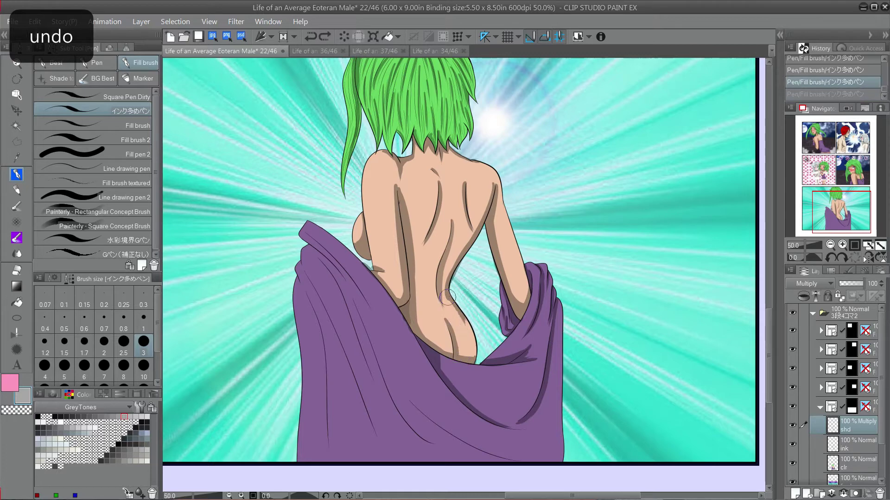
pyautogui.moveTo(445, 289)
pyautogui.mouseDown()
pyautogui.moveTo(467, 360)
pyautogui.moveTo(462, 315)
pyautogui.mouseUp()
pyautogui.hotkey('ctrl', 'z')
pyautogui.hotkey('ctrl', 'z')
pyautogui.moveTo(471, 361); pyautogui.dragTo(463, 316)
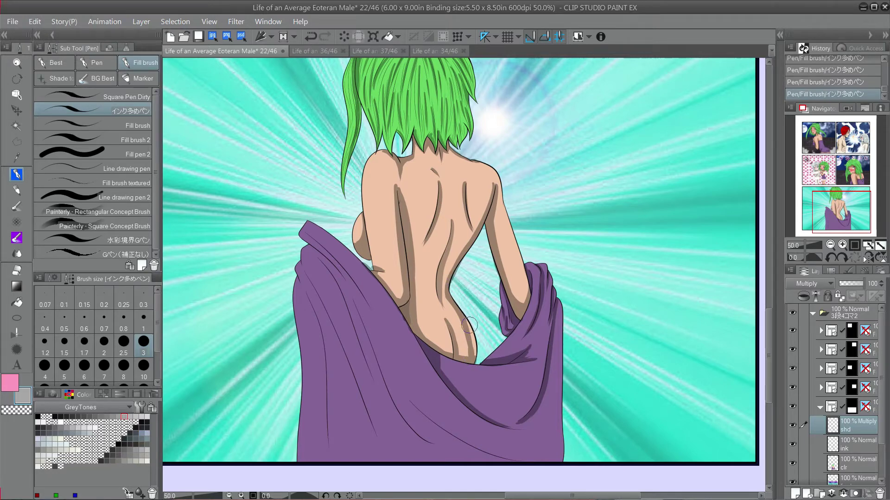
# Erase stray shading beside the waist and refine the shadow below the right shoulder blade.
pyautogui.click(466, 260)
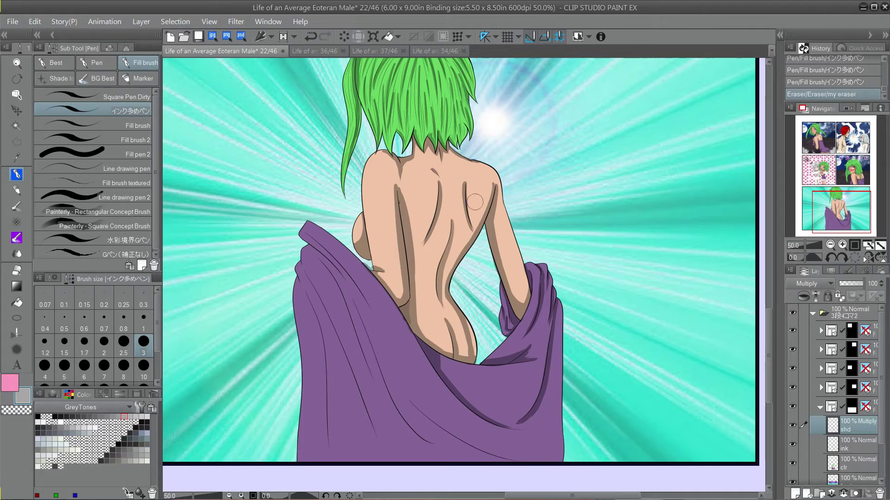
pyautogui.moveTo(466, 212)
pyautogui.mouseDown()
pyautogui.moveTo(464, 246)
pyautogui.moveTo(473, 238)
pyautogui.mouseUp()
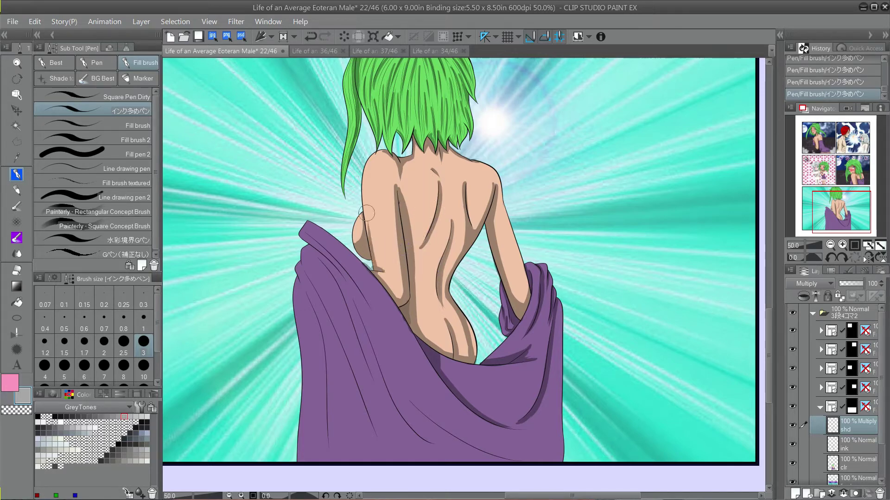
pyautogui.hotkey('ctrl', 'z')
# Paint shadows along the drape's rolled upper-left edge, the long fold descending from it, and the lower fold curving to the right.
pyautogui.moveTo(305, 240); pyautogui.dragTo(433, 421)
pyautogui.hotkey('ctrl', 'z')
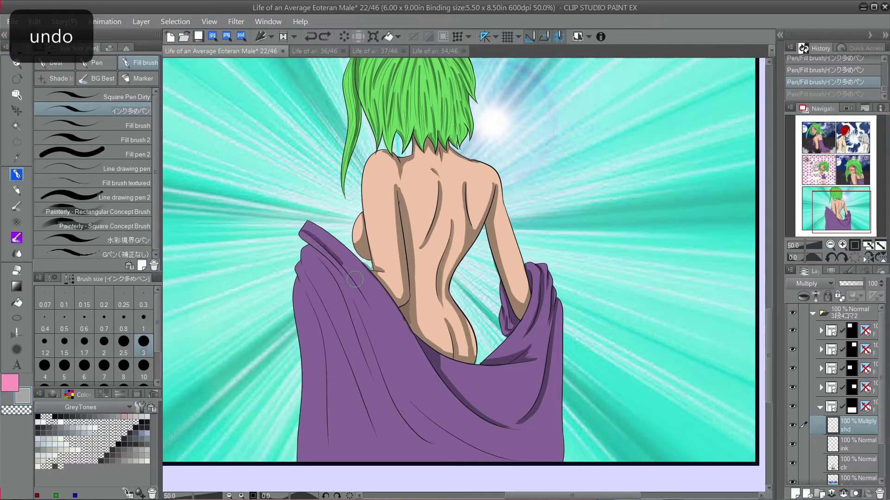
pyautogui.moveTo(309, 246)
pyautogui.mouseDown()
pyautogui.moveTo(347, 289)
pyautogui.moveTo(387, 380)
pyautogui.moveTo(433, 446)
pyautogui.mouseUp()
pyautogui.hotkey('ctrl', 'z')
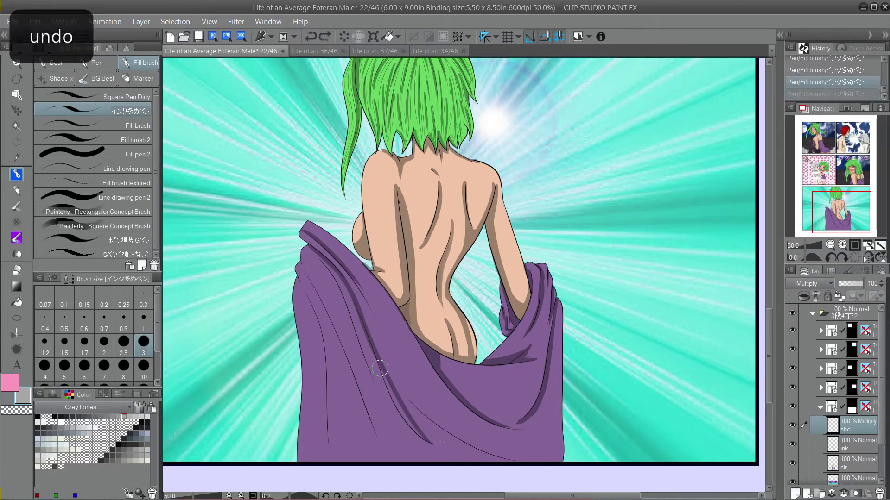
pyautogui.moveTo(380, 358); pyautogui.dragTo(428, 441)
pyautogui.moveTo(399, 397); pyautogui.dragTo(438, 448)
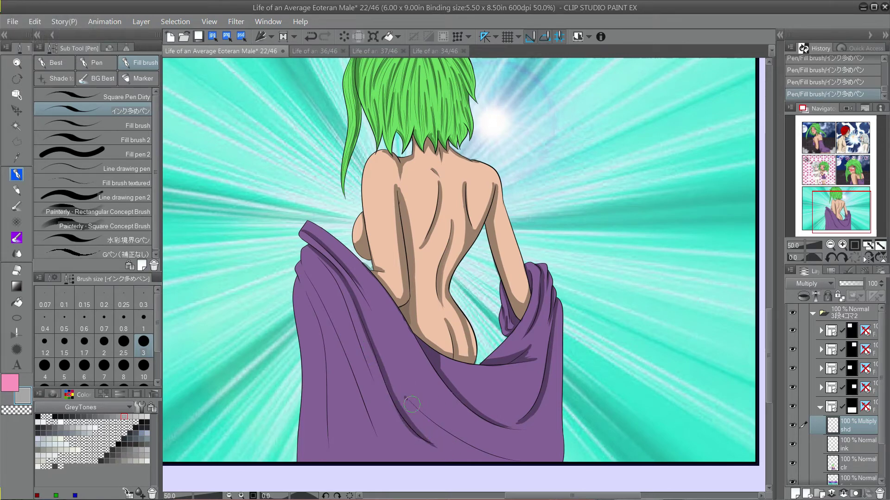
pyautogui.moveTo(404, 398); pyautogui.dragTo(515, 427)
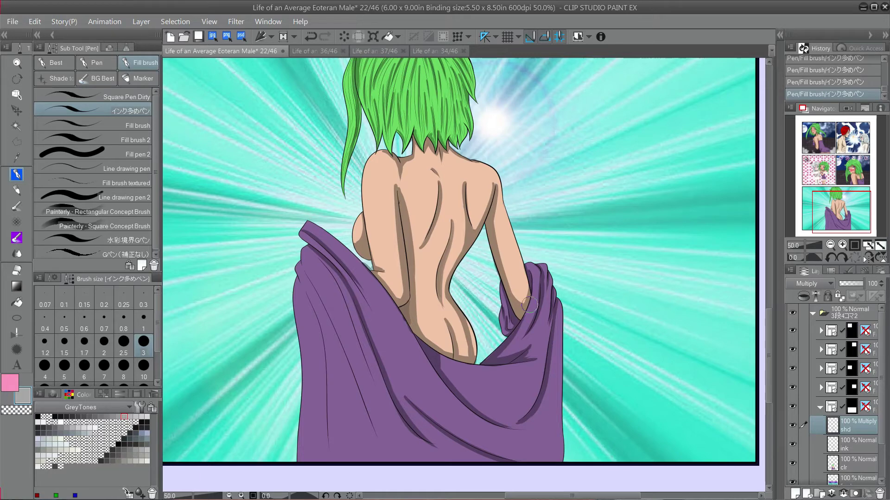
# Shade the drape's inner edge beside the right elbow, undoing strokes that do not fit.
pyautogui.hotkey('ctrl', 'z')
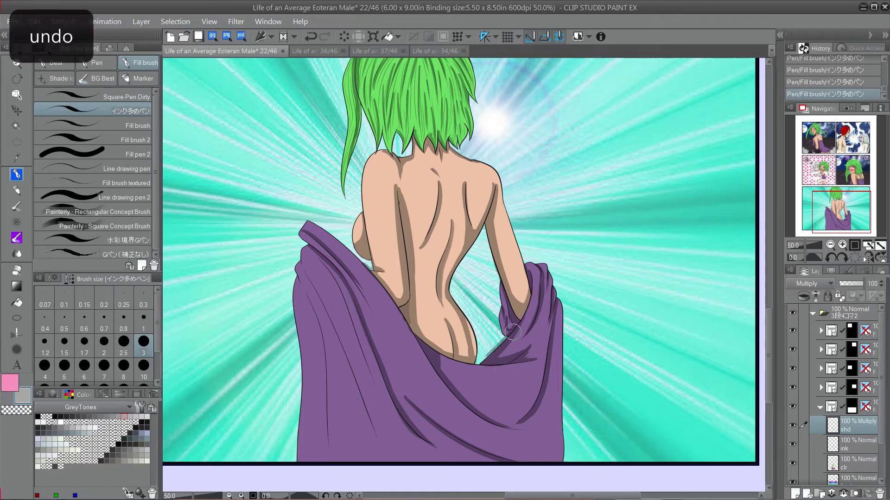
pyautogui.moveTo(507, 340)
pyautogui.mouseDown()
pyautogui.moveTo(531, 298)
pyautogui.moveTo(509, 340)
pyautogui.moveTo(498, 341)
pyautogui.moveTo(529, 301)
pyautogui.moveTo(494, 344)
pyautogui.mouseUp()
pyautogui.hotkey('ctrl', 'z')
pyautogui.hotkey('ctrl', 'z')
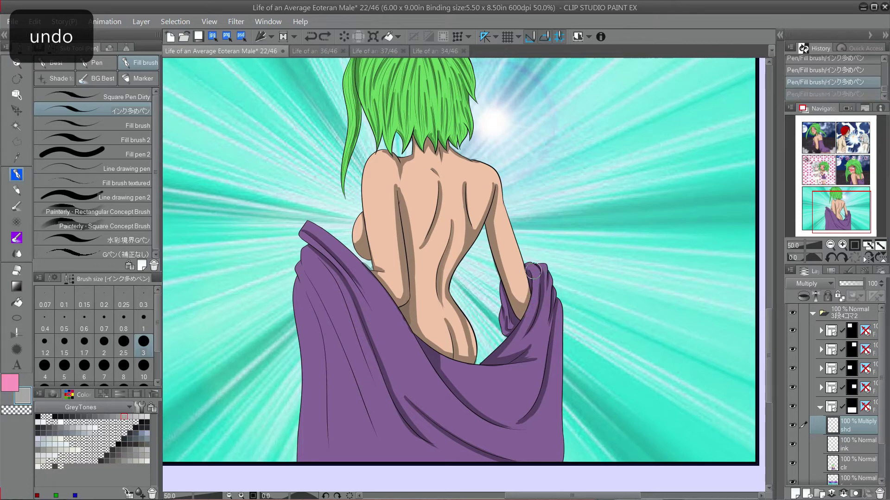
pyautogui.moveTo(528, 270); pyautogui.dragTo(516, 326)
pyautogui.hotkey('ctrl', 'z')
pyautogui.hotkey('ctrl', 'z')
pyautogui.moveTo(527, 292); pyautogui.dragTo(513, 328)
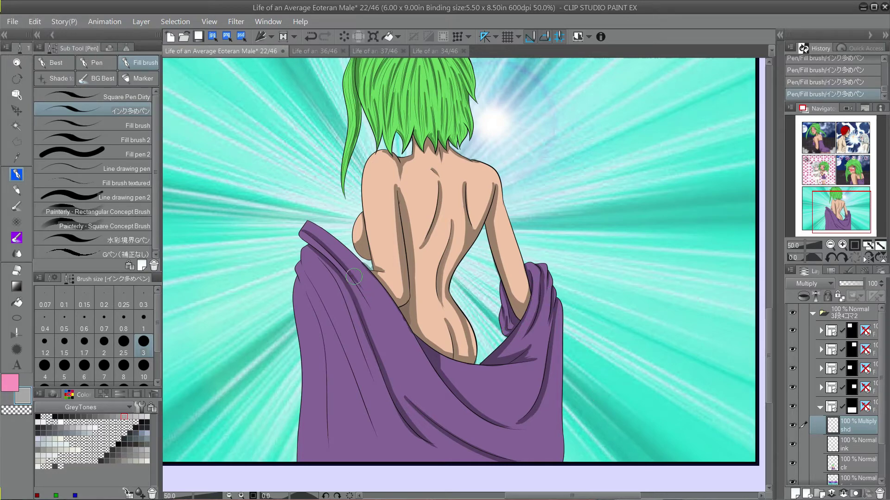
# Shade the short fold near the left elbow and the long fold to its left, down towards the drape's bottom.
pyautogui.moveTo(349, 274); pyautogui.dragTo(370, 313)
pyautogui.hotkey('ctrl', 'z')
pyautogui.moveTo(350, 273); pyautogui.dragTo(370, 310)
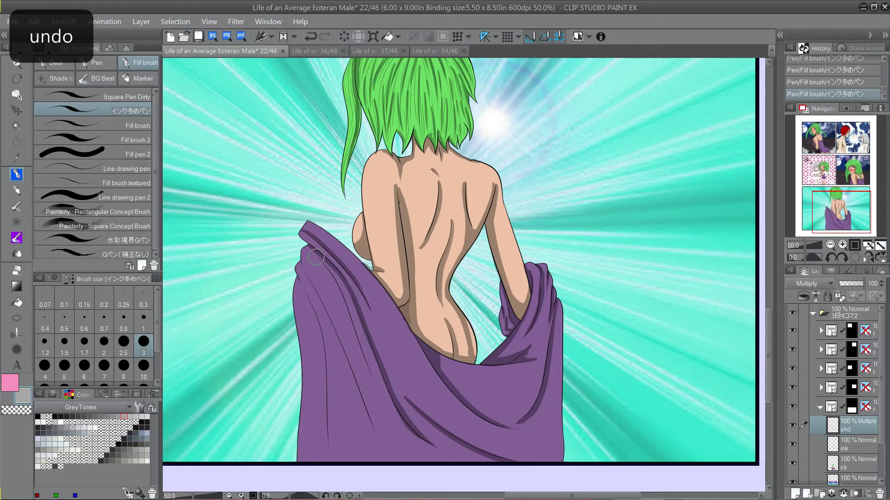
pyautogui.moveTo(317, 258); pyautogui.dragTo(343, 337)
pyautogui.hotkey('ctrl', 'z')
pyautogui.moveTo(318, 258)
pyautogui.mouseDown()
pyautogui.moveTo(383, 424)
pyautogui.moveTo(401, 445)
pyautogui.mouseUp()
pyautogui.hotkey('ctrl', 'z')
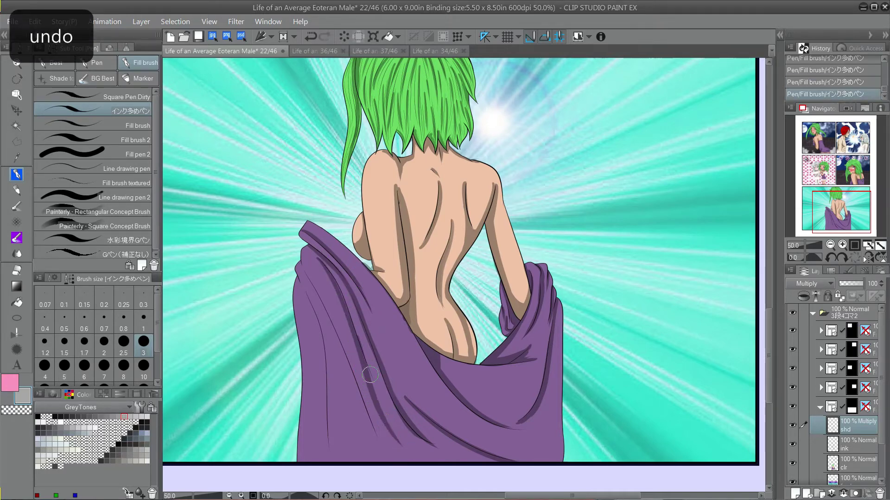
pyautogui.hotkey('ctrl', 'z')
pyautogui.moveTo(348, 321); pyautogui.dragTo(399, 442)
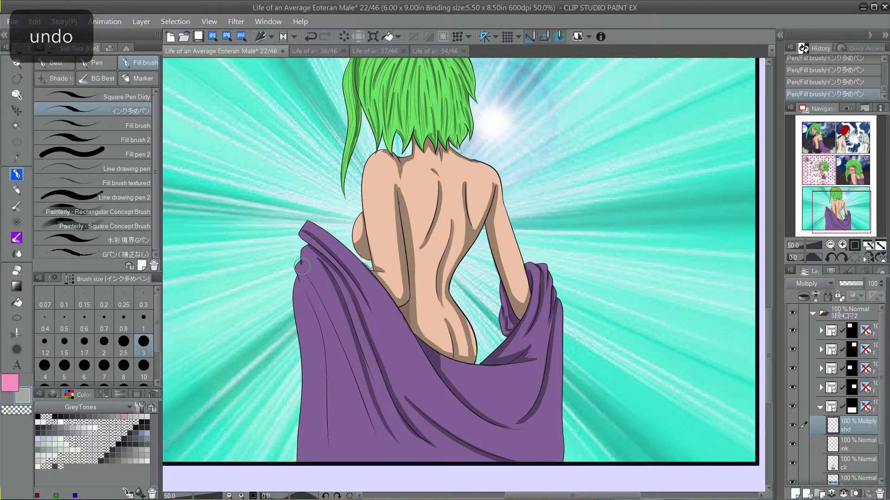
# Paint a tapering shadow along the next long fold running from the drape's upper-left corner towards the bottom.
pyautogui.moveTo(302, 264); pyautogui.dragTo(319, 298)
pyautogui.hotkey('ctrl', 'z')
pyautogui.moveTo(302, 265); pyautogui.dragTo(378, 436)
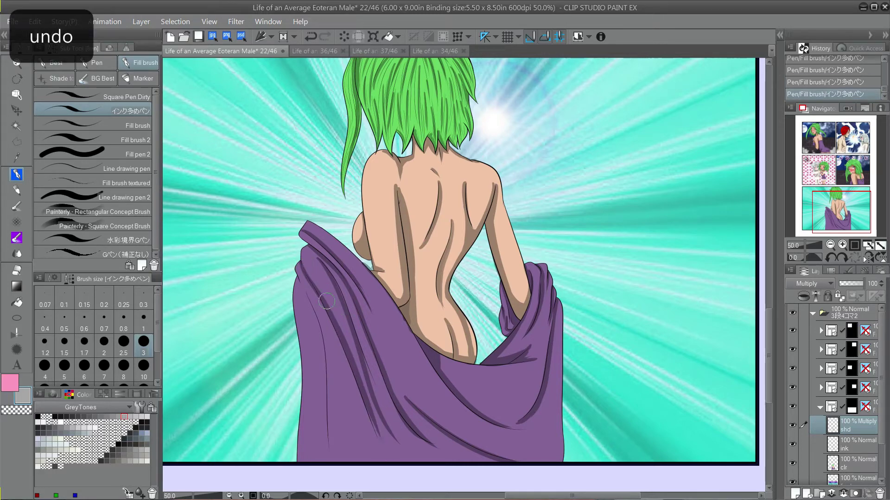
pyautogui.hotkey('ctrl', 'z')
pyautogui.moveTo(309, 285); pyautogui.dragTo(383, 461)
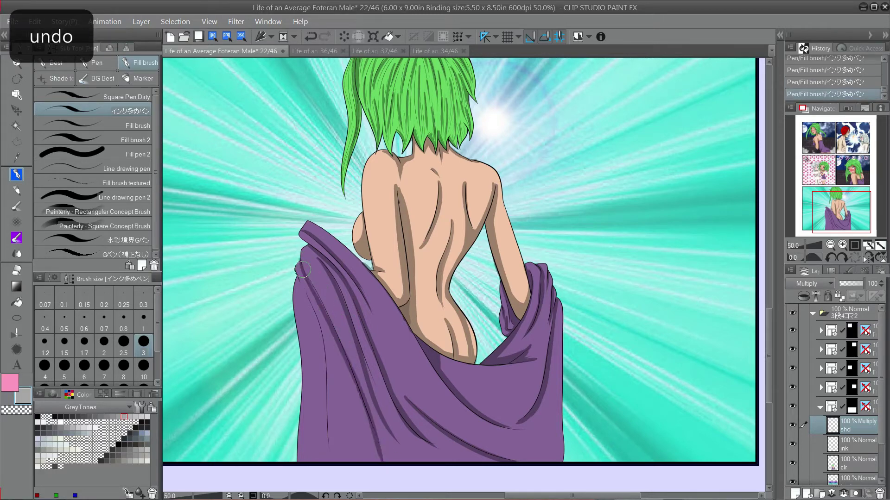
pyautogui.hotkey('ctrl', 'z')
pyautogui.moveTo(303, 269); pyautogui.dragTo(371, 423)
# Shade the leftmost vertical fold of the drape down to the panel's bottom border, repeating the stroke until it fits.
pyautogui.moveTo(297, 277)
pyautogui.mouseDown()
pyautogui.moveTo(325, 343)
pyautogui.moveTo(355, 470)
pyautogui.mouseUp()
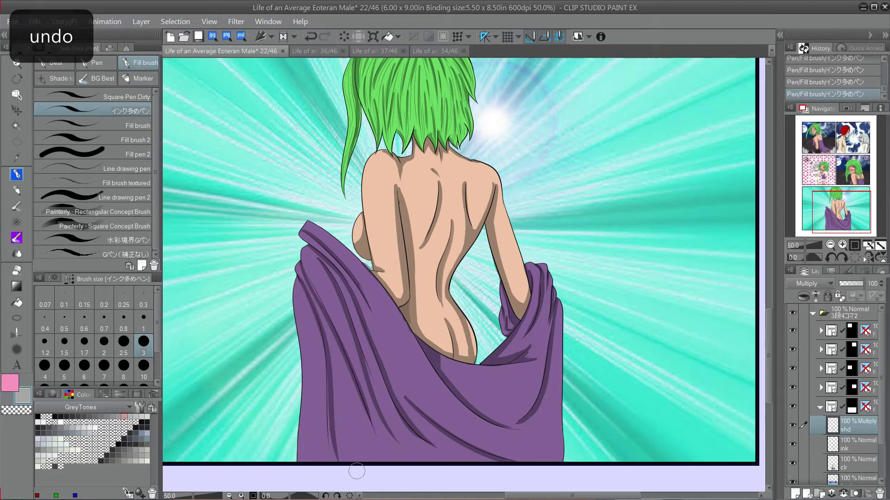
pyautogui.hotkey('ctrl', 'z')
pyautogui.moveTo(299, 283); pyautogui.dragTo(333, 447)
pyautogui.hotkey('ctrl', 'z')
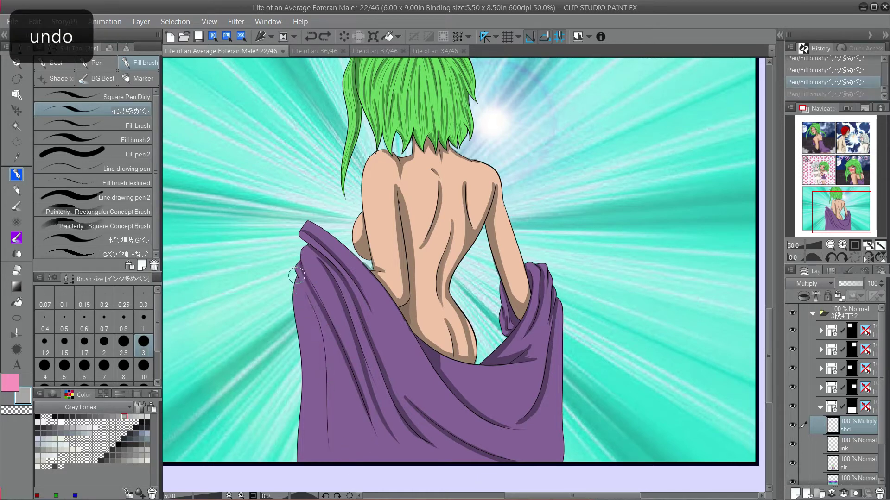
pyautogui.moveTo(299, 280); pyautogui.dragTo(333, 448)
pyautogui.hotkey('ctrl', 'z')
pyautogui.moveTo(297, 276); pyautogui.dragTo(338, 472)
pyautogui.hotkey('ctrl', 'y')
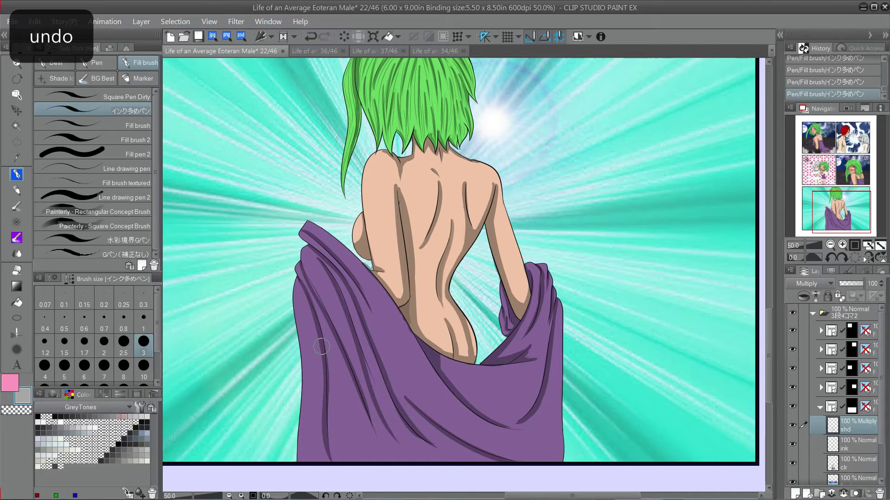
# Repaint the shadow of the drape's leftmost vertical fold and extend it down to the panel's bottom border.
pyautogui.hotkey('ctrl', 'z')
pyautogui.moveTo(297, 271)
pyautogui.mouseDown()
pyautogui.moveTo(315, 323)
pyautogui.moveTo(326, 445)
pyautogui.mouseUp()
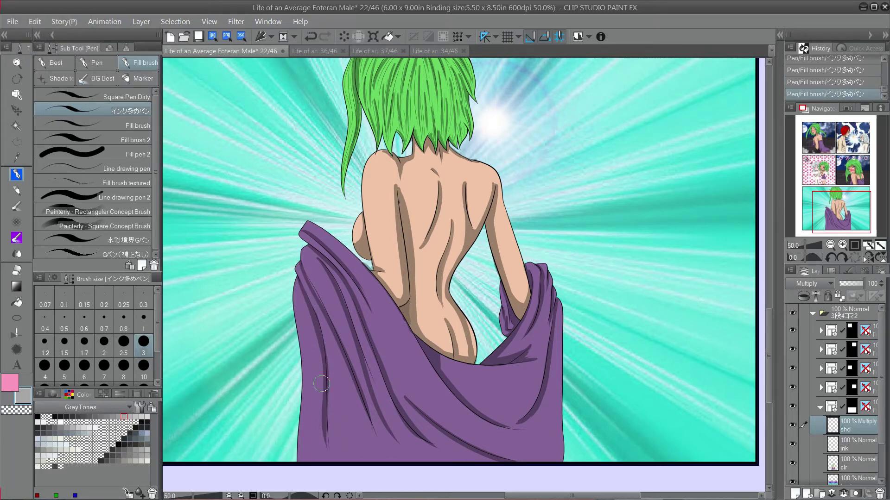
pyautogui.moveTo(321, 383); pyautogui.dragTo(332, 461)
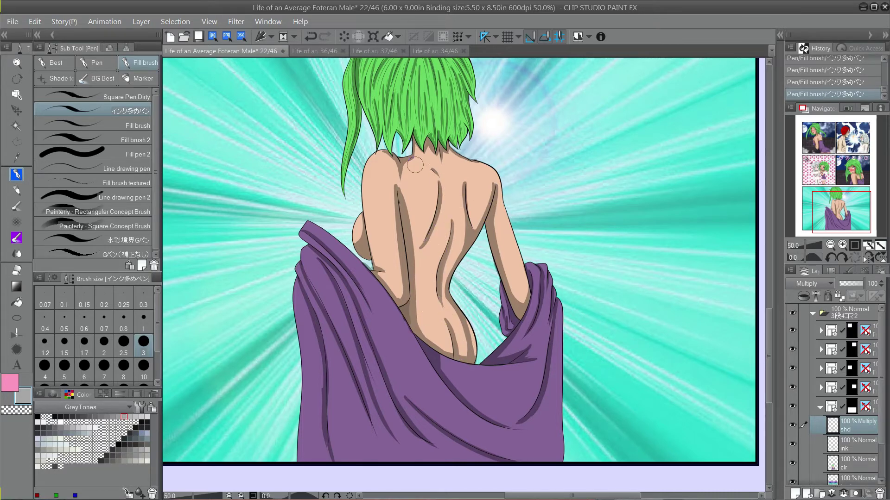
# Shade the drape's left outer edge down to the panel's bottom border, repeating the stroke until it fits.
pyautogui.moveTo(482, 194); pyautogui.dragTo(473, 171)
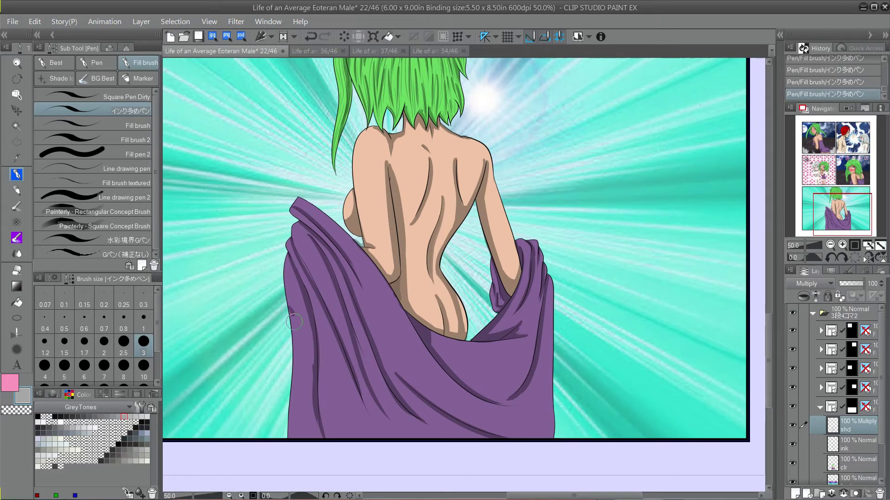
pyautogui.moveTo(294, 321); pyautogui.dragTo(294, 438)
pyautogui.hotkey('ctrl', 'z')
pyautogui.moveTo(289, 310); pyautogui.dragTo(293, 439)
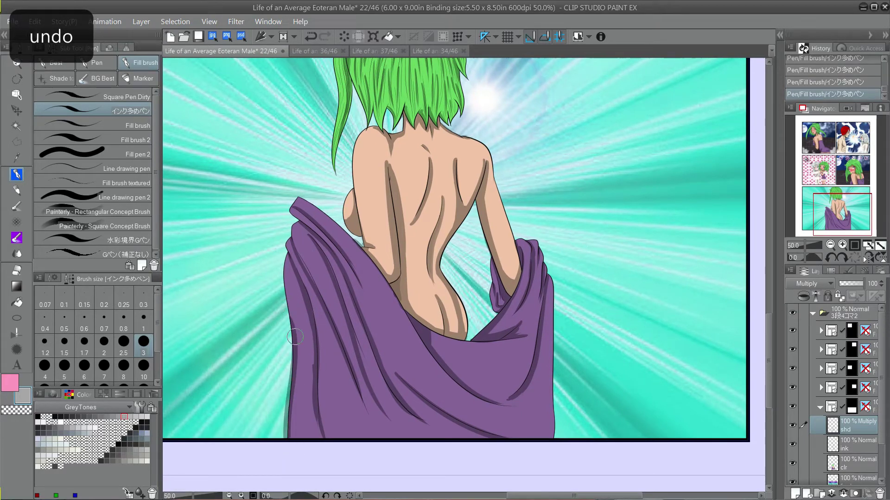
# Shade the lower part of the drape's right outer edge down to its corner, undoing strokes that do not fit.
pyautogui.moveTo(549, 333); pyautogui.dragTo(548, 435)
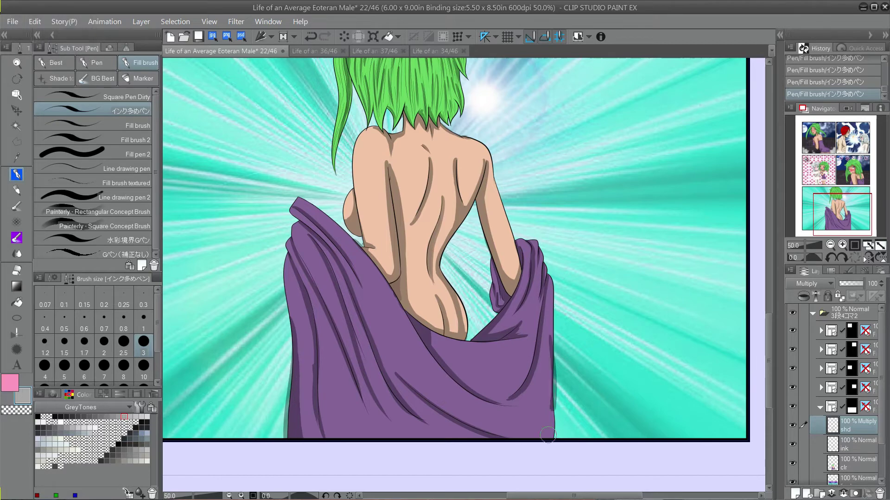
pyautogui.hotkey('ctrl', 'z')
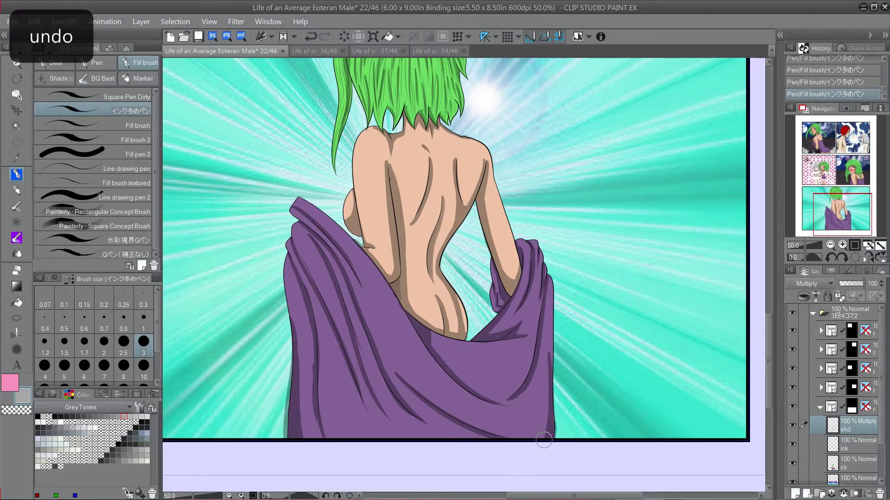
pyautogui.hotkey('ctrl', 'z')
pyautogui.hotkey('ctrl', 'y')
pyautogui.hotkey('ctrl', 'z')
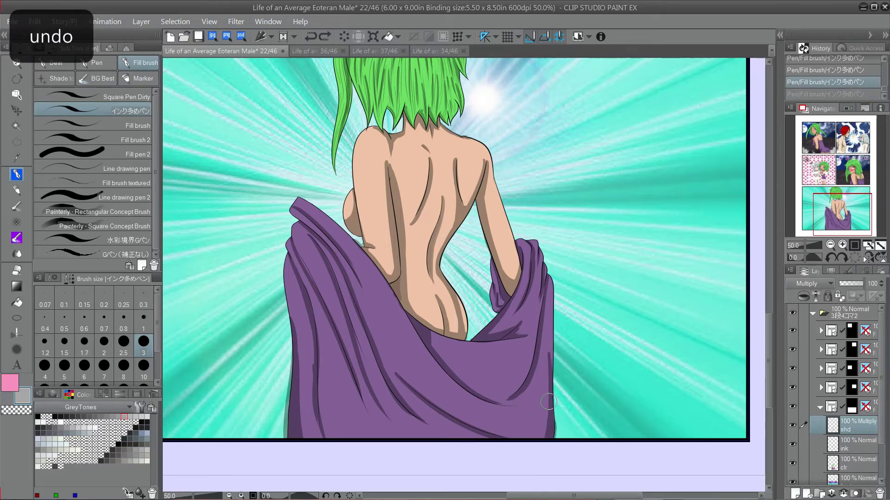
# Add a tapering fold shadow rising from the drape's bottom border left of centre and fill it in.
pyautogui.hotkey('ctrl', 'y')
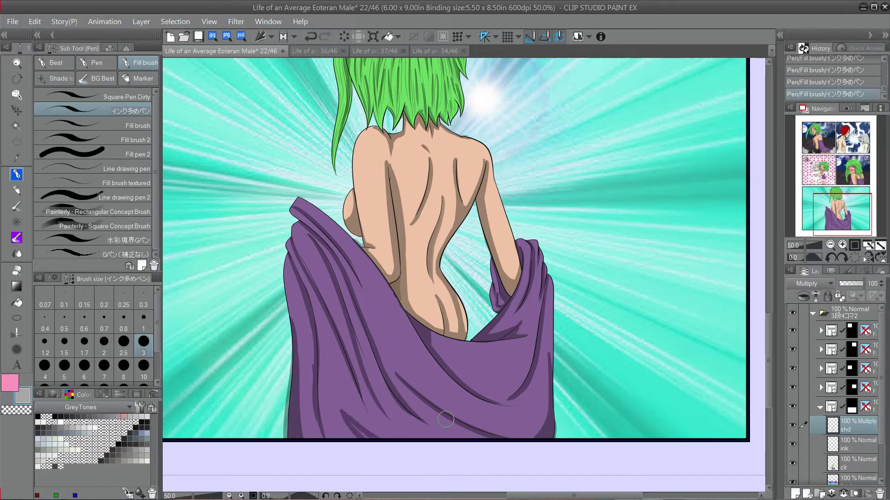
pyautogui.hotkey('ctrl', 'z')
pyautogui.hotkey('ctrl', 'y')
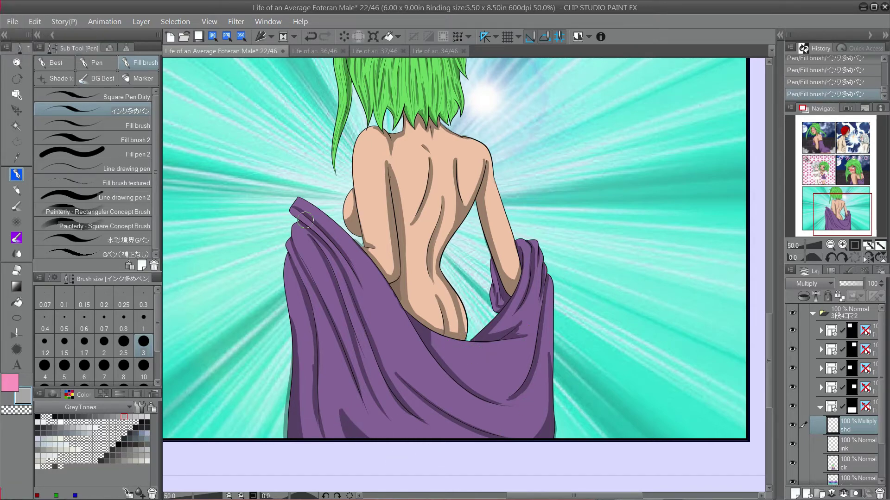
# Shade the underside of the rolled rim at the drape's upper-left corner, reworking the strokes until they fit.
pyautogui.hotkey('ctrl', 'z')
pyautogui.hotkey('ctrl', 'y')
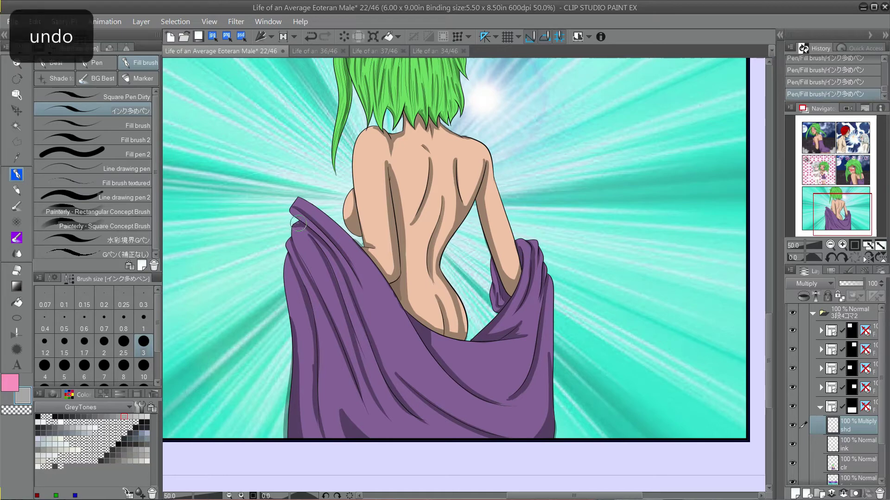
pyautogui.hotkey('ctrl', 'z')
pyautogui.hotkey('ctrl', 'y')
pyautogui.hotkey('ctrl', 'z')
pyautogui.hotkey('ctrl', 'y')
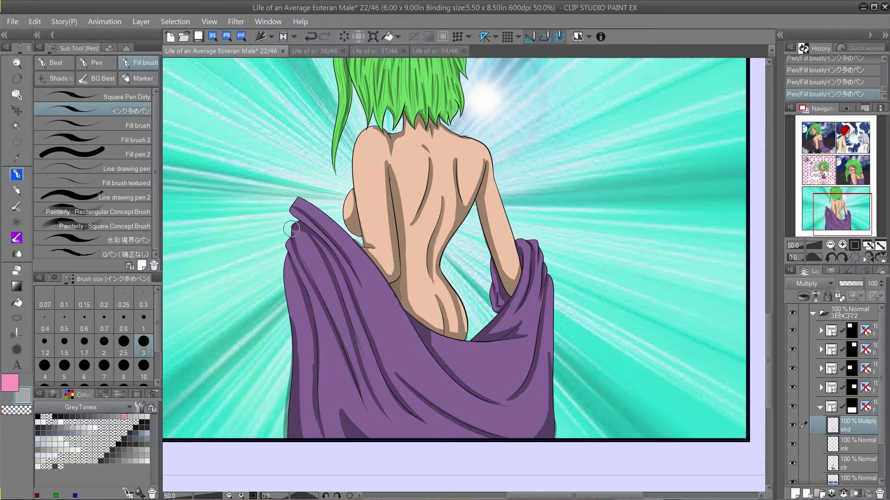
pyautogui.hotkey('ctrl', 'z')
pyautogui.hotkey('ctrl', 'y')
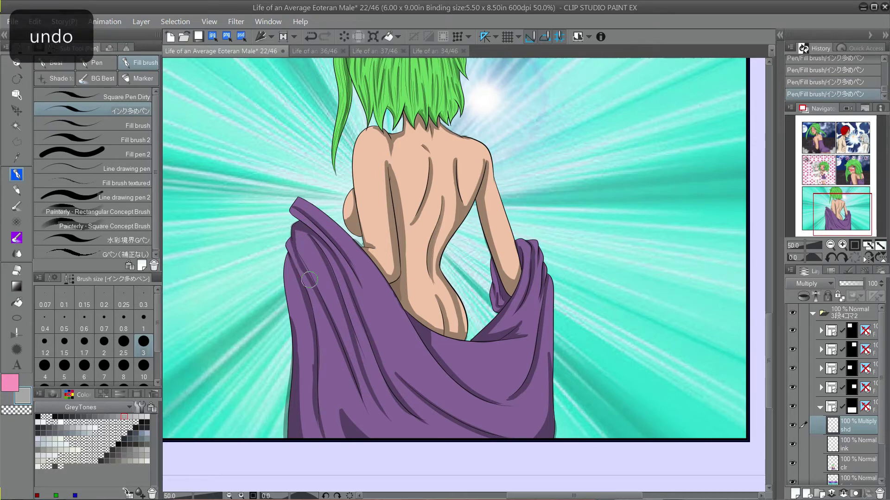
# Touch up the small fold shadows along the drape's upper-left edge below the rim, undoing unwanted strokes.
pyautogui.hotkey('ctrl', 'z')
pyautogui.moveTo(295, 246); pyautogui.dragTo(297, 257)
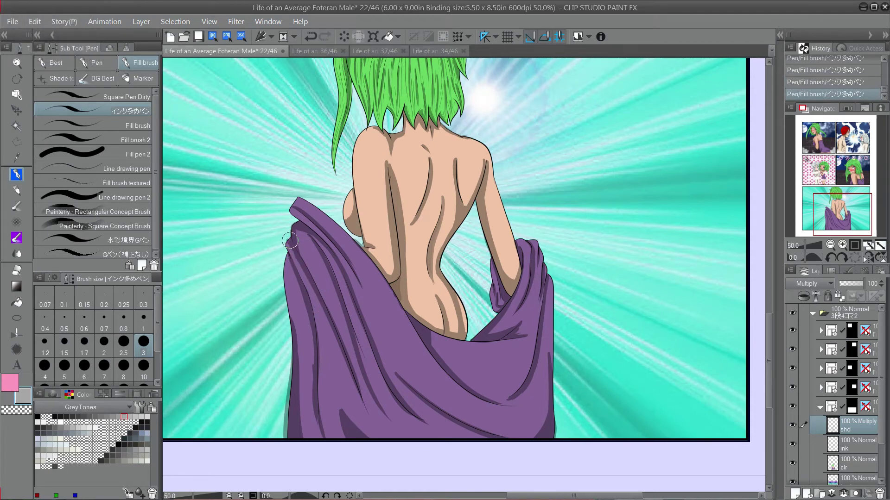
pyautogui.hotkey('ctrl', 'z')
pyautogui.moveTo(292, 320)
pyautogui.mouseDown()
pyautogui.moveTo(287, 273)
pyautogui.moveTo(293, 334)
pyautogui.mouseUp()
pyautogui.hotkey('ctrl', 'z')
pyautogui.hotkey('ctrl', 'z')
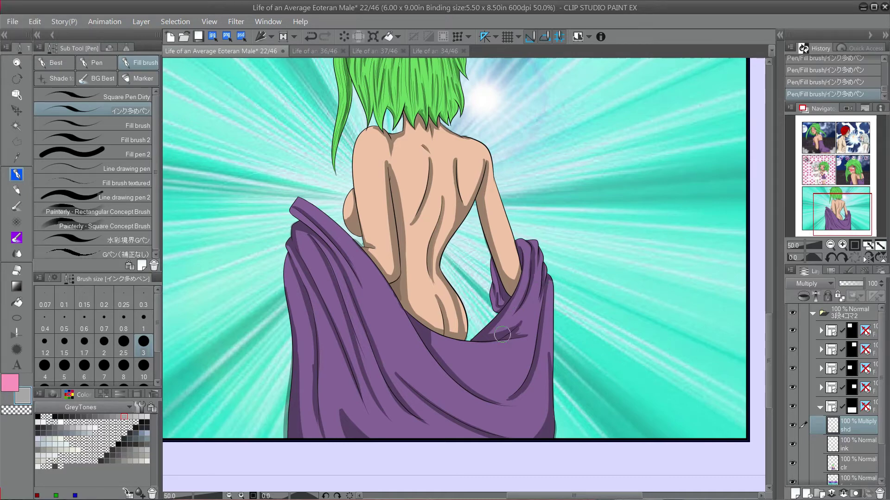
# Shade along the drape's inner edge from the left elbow past the lower back, redoing the first stroke.
pyautogui.moveTo(388, 284)
pyautogui.mouseDown()
pyautogui.moveTo(409, 339)
pyautogui.moveTo(397, 295)
pyautogui.moveTo(444, 373)
pyautogui.mouseUp()
pyautogui.hotkey('ctrl', 'z')
pyautogui.moveTo(403, 313); pyautogui.dragTo(440, 366)
# Shade the hair where the long side lock meets the head, undoing strokes that do not fit.
pyautogui.scroll(3, 457, 273)
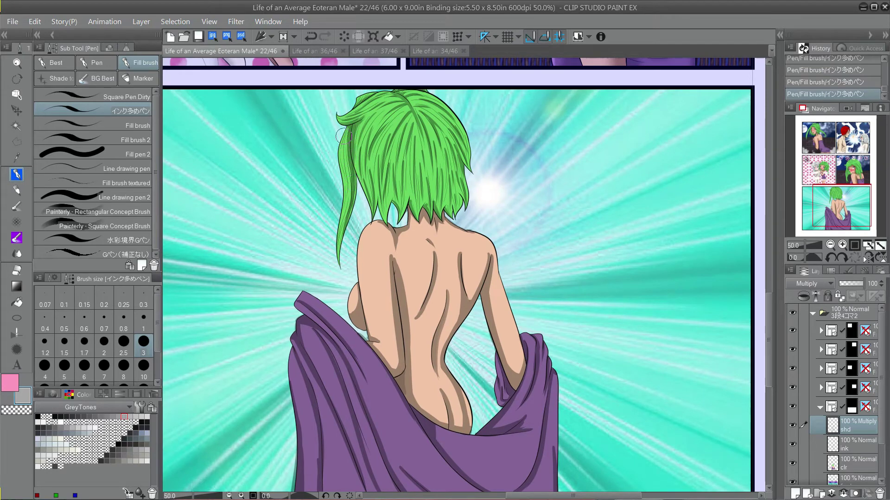
pyautogui.moveTo(343, 134); pyautogui.dragTo(348, 184)
pyautogui.hotkey('ctrl', 'z')
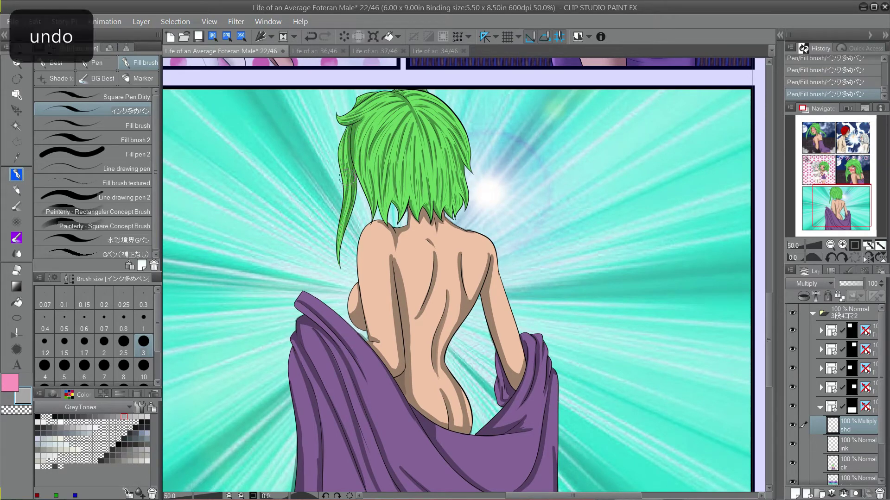
pyautogui.hotkey('ctrl', 'z')
pyautogui.moveTo(347, 173); pyautogui.dragTo(337, 232)
pyautogui.moveTo(392, 202); pyautogui.dragTo(385, 224)
pyautogui.hotkey('ctrl', 'z')
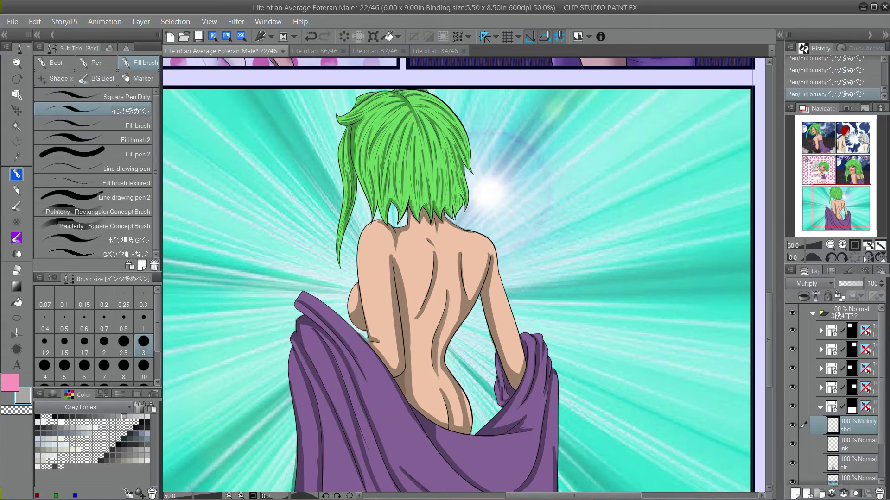
# Examine the shading over the whole figure, from the hair down to the drape's bottom edge.
pyautogui.moveTo(463, 278); pyautogui.dragTo(497, 264)
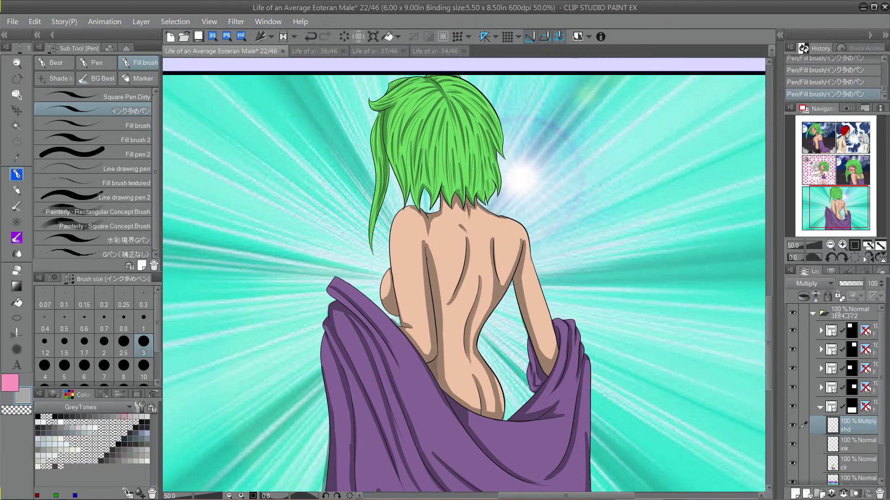
pyautogui.scroll(-2, 463, 278)
pyautogui.scroll(1, 463, 278)
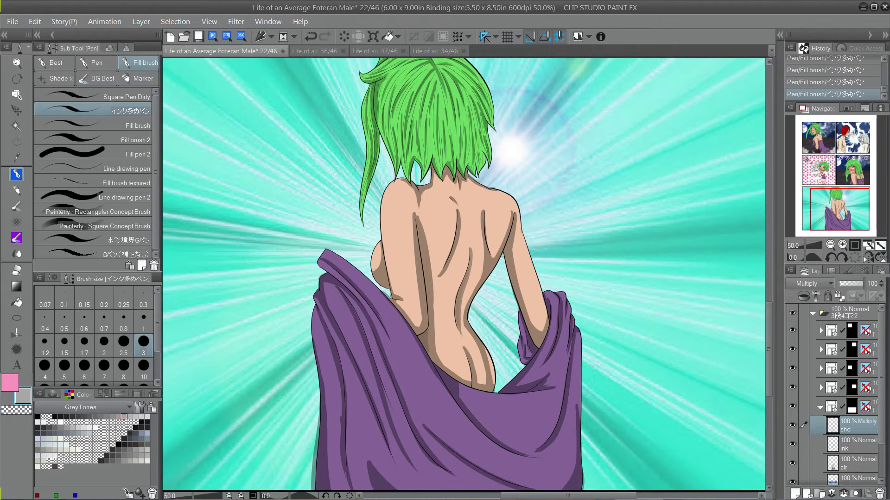
pyautogui.scroll(1, 463, 278)
pyautogui.scroll(2, 463, 278)
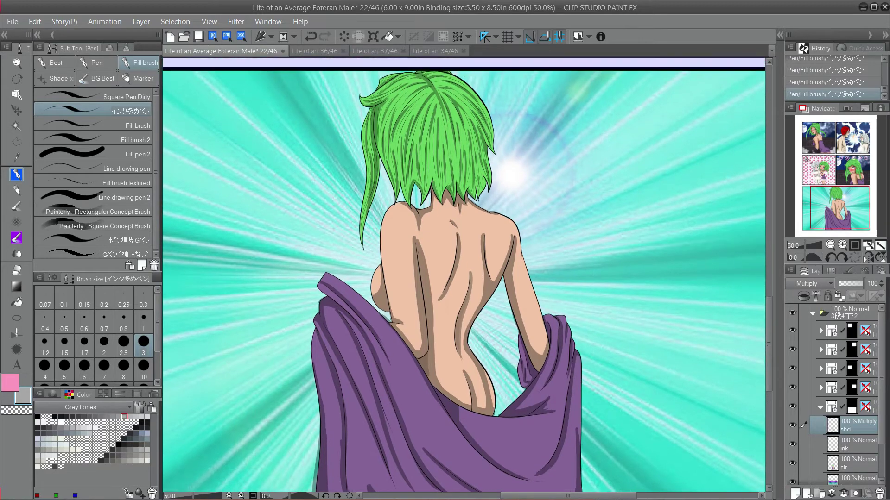
pyautogui.scroll(-2, 464, 278)
pyautogui.scroll(-1, 463, 278)
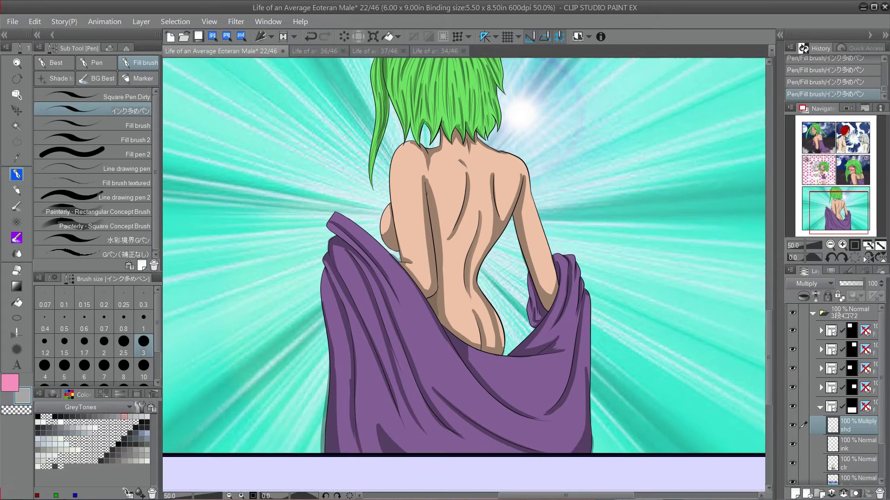
pyautogui.scroll(1, 464, 278)
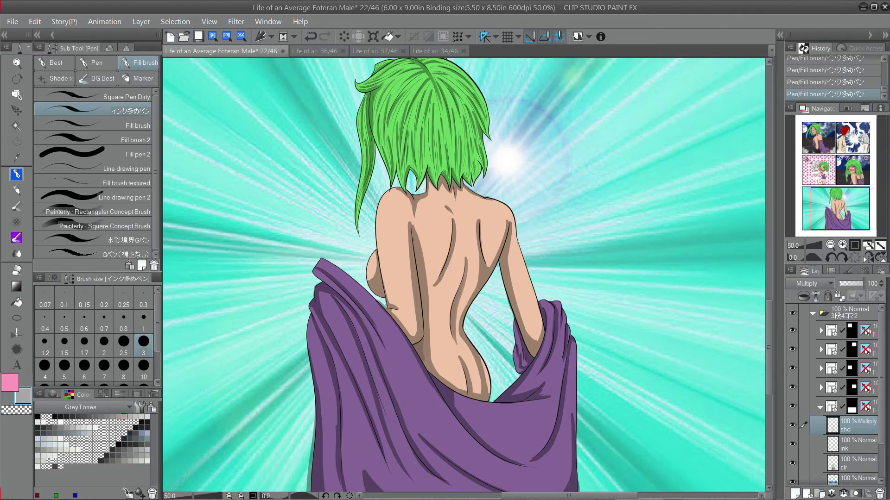
pyautogui.scroll(-3, 555, 263)
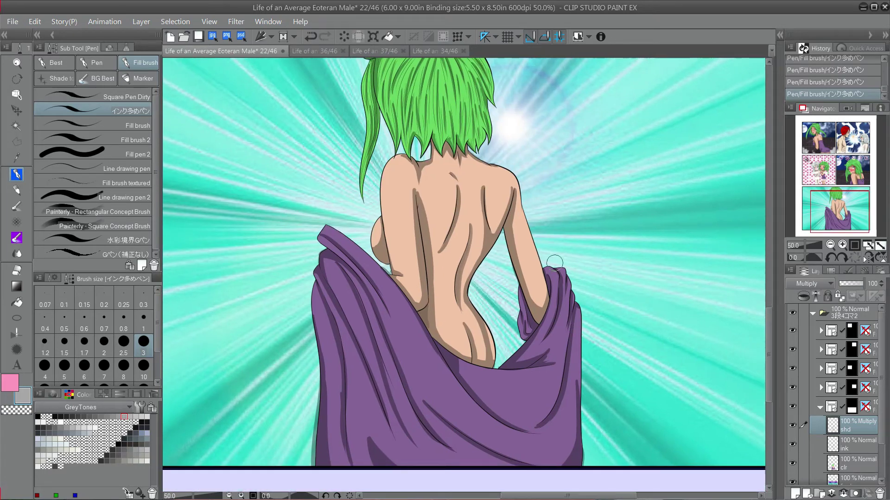
# Soften the hard shadow edges on the figure's side, back and both arms with the Blur blending tool.
pyautogui.click(17, 253)
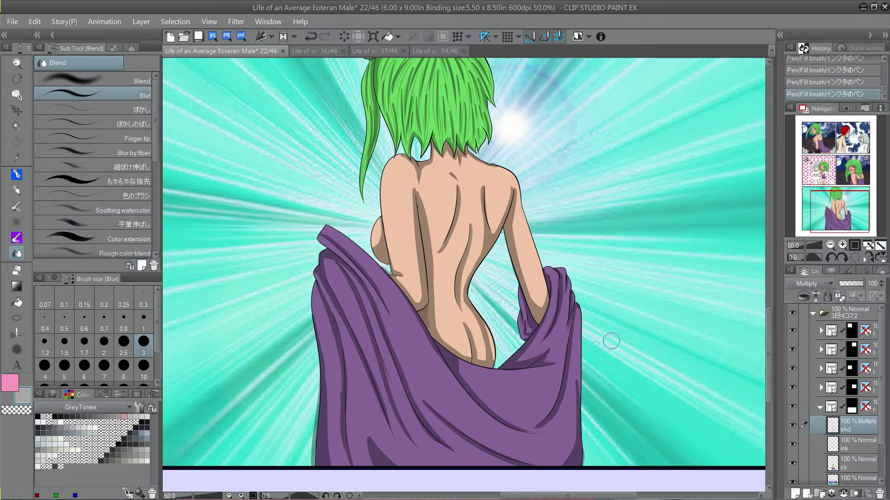
pyautogui.moveTo(370, 246); pyautogui.dragTo(375, 215)
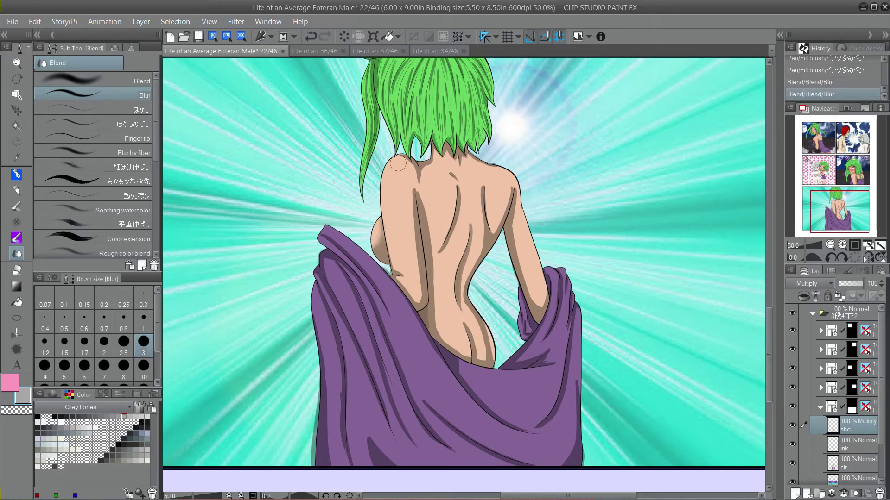
pyautogui.moveTo(403, 278); pyautogui.dragTo(407, 224)
pyautogui.moveTo(394, 265)
pyautogui.mouseDown()
pyautogui.moveTo(410, 294)
pyautogui.moveTo(386, 269)
pyautogui.moveTo(419, 297)
pyautogui.moveTo(415, 267)
pyautogui.moveTo(419, 303)
pyautogui.moveTo(411, 182)
pyautogui.moveTo(454, 343)
pyautogui.moveTo(448, 321)
pyautogui.moveTo(428, 319)
pyautogui.moveTo(440, 321)
pyautogui.moveTo(428, 307)
pyautogui.moveTo(453, 335)
pyautogui.moveTo(424, 304)
pyautogui.moveTo(438, 284)
pyautogui.moveTo(477, 307)
pyautogui.moveTo(442, 312)
pyautogui.moveTo(466, 354)
pyautogui.moveTo(434, 319)
pyautogui.moveTo(450, 316)
pyautogui.moveTo(442, 335)
pyautogui.moveTo(465, 352)
pyautogui.mouseUp()
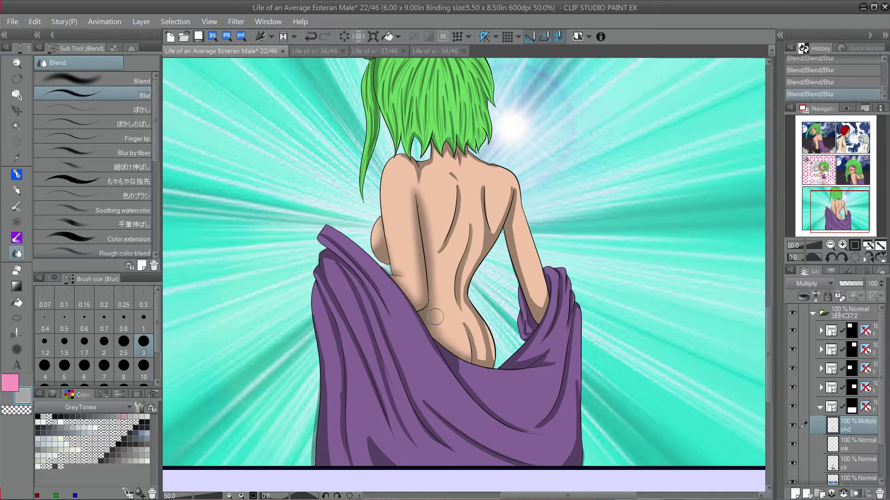
pyautogui.moveTo(435, 317)
pyautogui.mouseDown()
pyautogui.moveTo(469, 321)
pyautogui.moveTo(468, 355)
pyautogui.moveTo(466, 320)
pyautogui.moveTo(483, 359)
pyautogui.moveTo(471, 347)
pyautogui.moveTo(490, 357)
pyautogui.moveTo(480, 343)
pyautogui.moveTo(482, 307)
pyautogui.moveTo(467, 298)
pyautogui.moveTo(484, 334)
pyautogui.moveTo(461, 291)
pyautogui.moveTo(473, 321)
pyautogui.moveTo(473, 221)
pyautogui.moveTo(465, 271)
pyautogui.moveTo(467, 303)
pyautogui.moveTo(482, 184)
pyautogui.moveTo(483, 238)
pyautogui.moveTo(505, 238)
pyautogui.moveTo(492, 234)
pyautogui.moveTo(513, 185)
pyautogui.moveTo(513, 239)
pyautogui.moveTo(484, 187)
pyautogui.moveTo(521, 273)
pyautogui.moveTo(510, 260)
pyautogui.moveTo(533, 273)
pyautogui.moveTo(537, 300)
pyautogui.moveTo(549, 269)
pyautogui.moveTo(552, 283)
pyautogui.mouseUp()
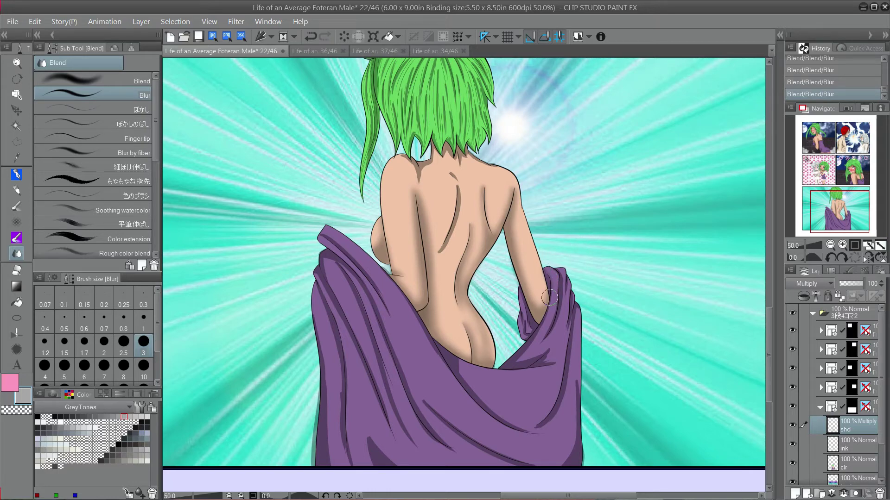
pyautogui.moveTo(546, 281)
pyautogui.mouseDown()
pyautogui.moveTo(455, 184)
pyautogui.moveTo(463, 193)
pyautogui.moveTo(460, 185)
pyautogui.moveTo(449, 253)
pyautogui.moveTo(457, 185)
pyautogui.moveTo(440, 253)
pyautogui.moveTo(486, 281)
pyautogui.moveTo(450, 245)
pyautogui.mouseUp()
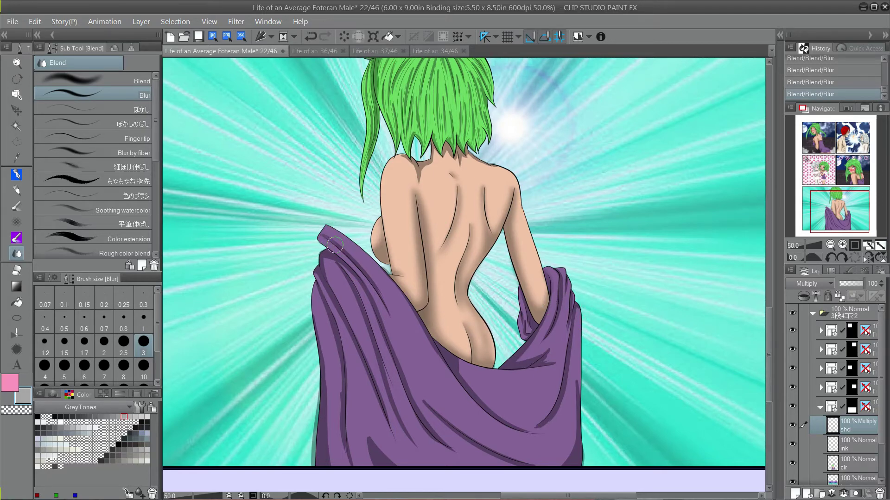
# Blur the shadows along the drape's rim and central folds, undoing the blend that does not fit.
pyautogui.moveTo(331, 242)
pyautogui.mouseDown()
pyautogui.moveTo(389, 311)
pyautogui.moveTo(390, 278)
pyautogui.moveTo(475, 405)
pyautogui.mouseUp()
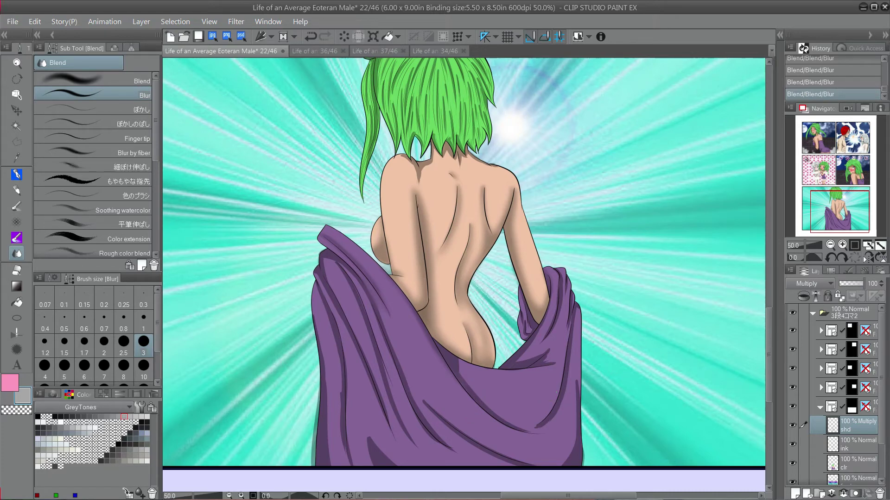
pyautogui.moveTo(839, 211); pyautogui.dragTo(841, 212)
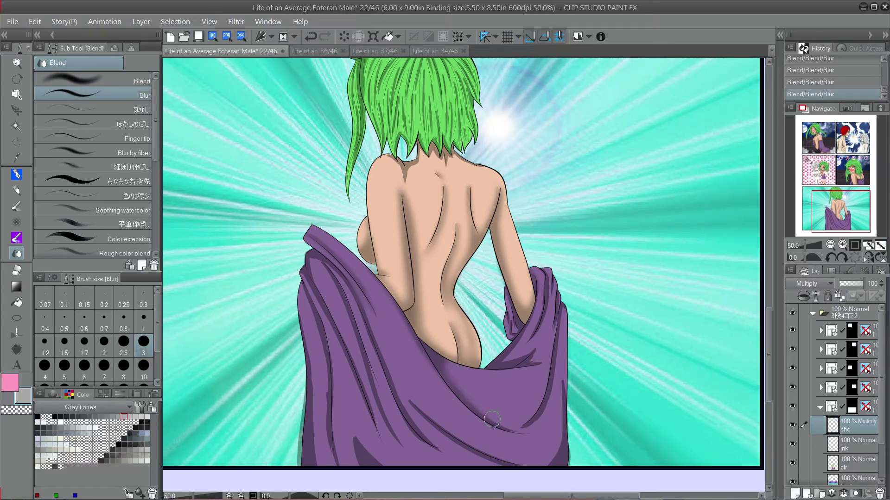
pyautogui.hotkey('ctrl', 'z')
# Blur the shadows at the nape and shoulders and soften the strand shadows throughout the green hair.
pyautogui.scroll(5, 531, 427)
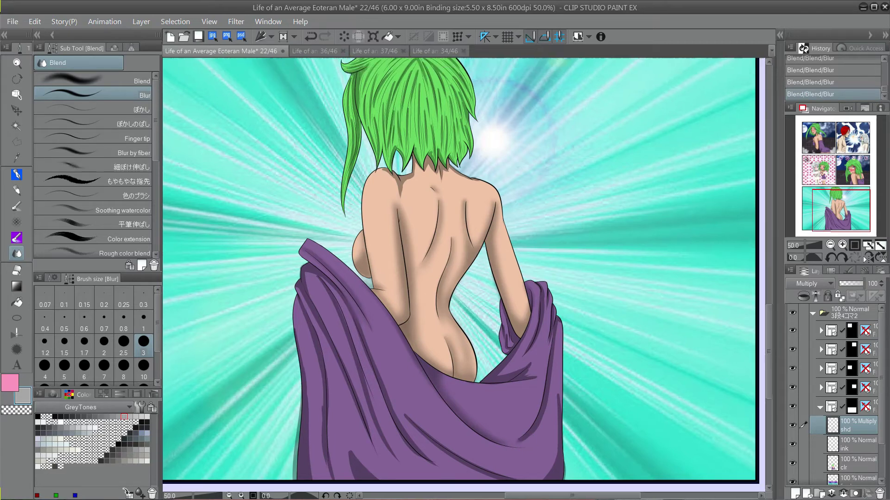
pyautogui.moveTo(370, 246)
pyautogui.mouseDown()
pyautogui.moveTo(386, 274)
pyautogui.moveTo(400, 241)
pyautogui.moveTo(388, 263)
pyautogui.moveTo(404, 269)
pyautogui.moveTo(417, 250)
pyautogui.moveTo(403, 236)
pyautogui.moveTo(419, 253)
pyautogui.moveTo(425, 244)
pyautogui.moveTo(417, 235)
pyautogui.moveTo(417, 263)
pyautogui.moveTo(433, 246)
pyautogui.moveTo(477, 262)
pyautogui.mouseUp()
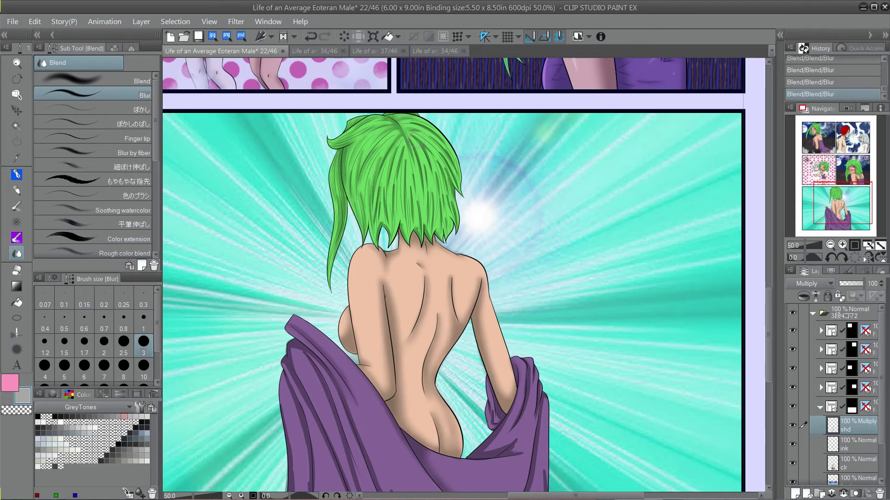
pyautogui.moveTo(416, 139); pyautogui.dragTo(420, 194)
pyautogui.moveTo(399, 149); pyautogui.dragTo(393, 220)
pyautogui.moveTo(382, 181); pyautogui.dragTo(379, 221)
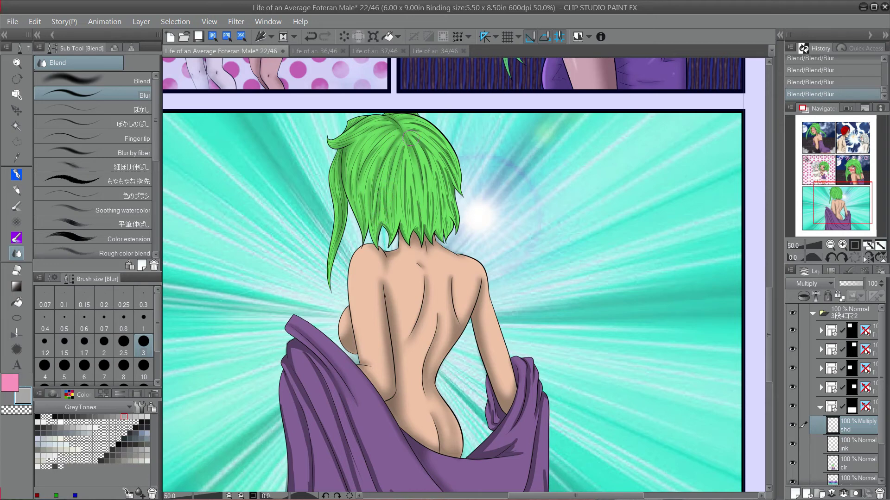
pyautogui.moveTo(406, 155); pyautogui.dragTo(418, 234)
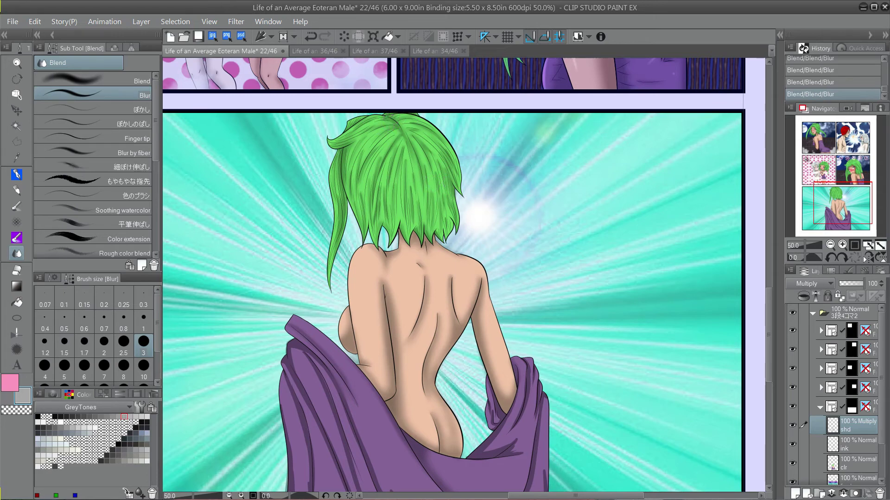
# Blur the remaining shadows on the drape's folds below the hips and around the wrap near the hand.
pyautogui.moveTo(463, 278); pyautogui.dragTo(425, 195)
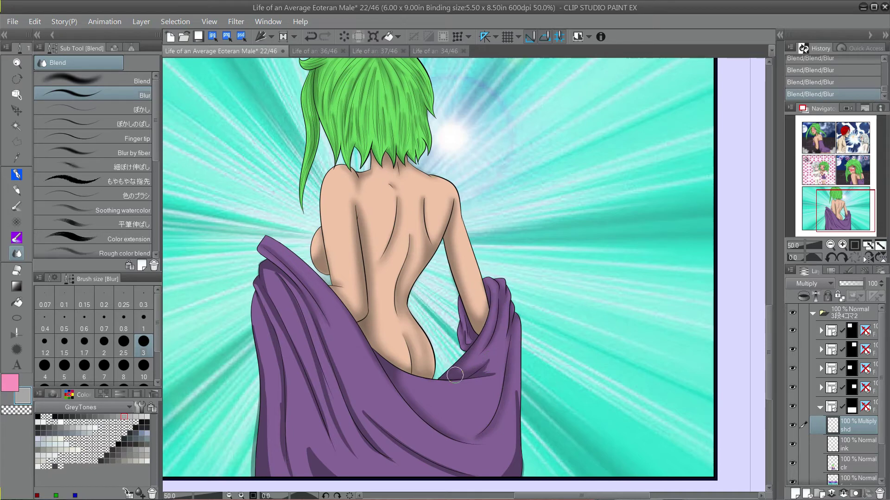
pyautogui.moveTo(455, 375)
pyautogui.mouseDown()
pyautogui.moveTo(489, 361)
pyautogui.moveTo(517, 362)
pyautogui.moveTo(482, 373)
pyautogui.mouseUp()
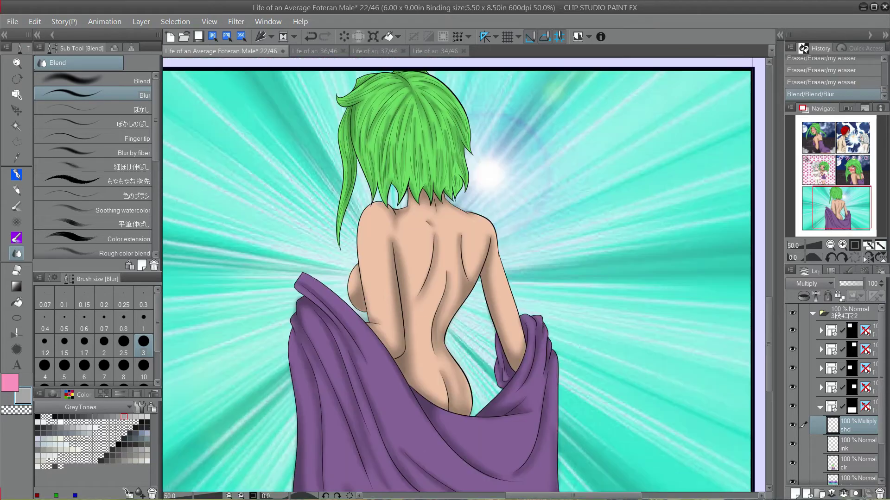
pyautogui.moveTo(463, 273); pyautogui.dragTo(478, 259)
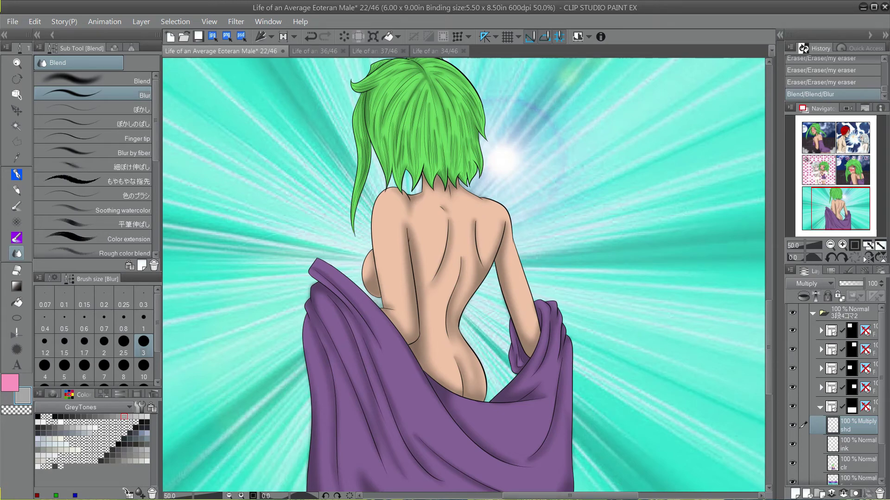
# Hide the shd layer, select all the figure's bare skin with the Magic wand, and expand the selected area.
pyautogui.moveTo(881, 378); pyautogui.dragTo(881, 394)
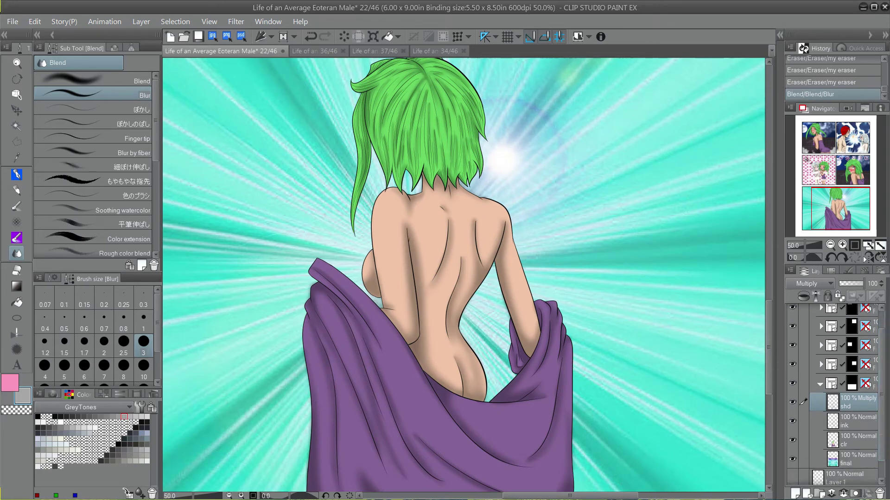
pyautogui.click(792, 402)
pyautogui.press('w')
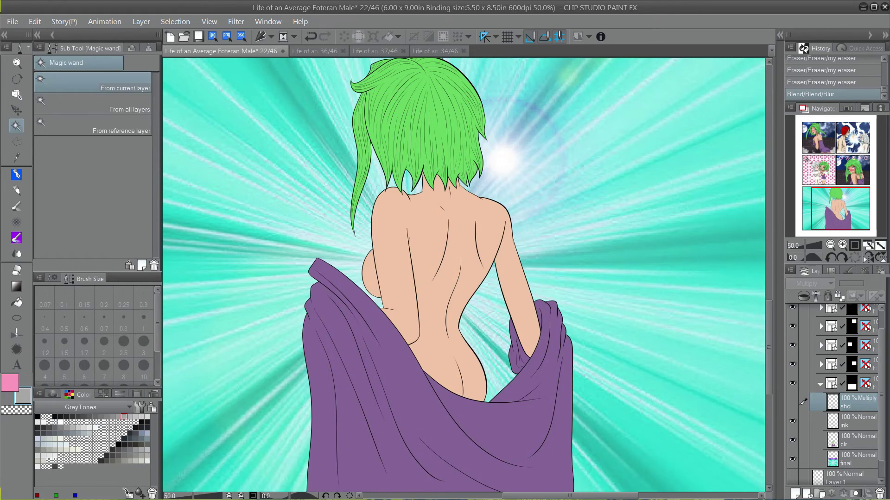
pyautogui.click(371, 274)
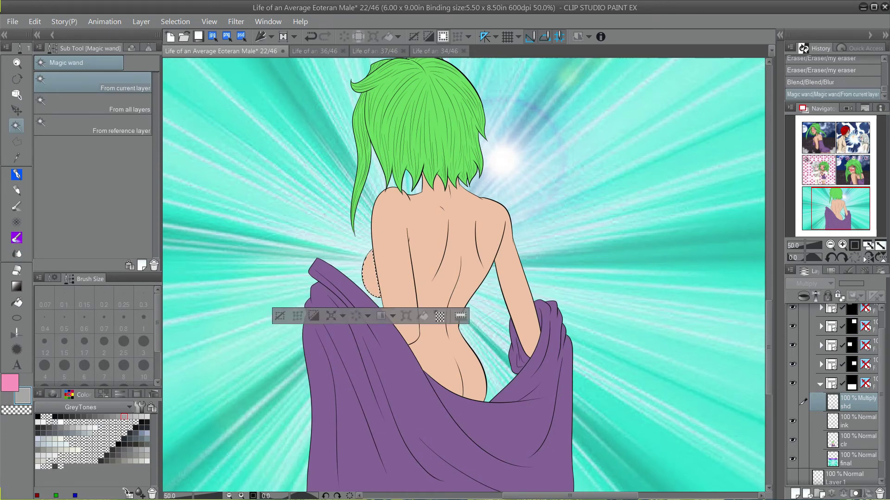
pyautogui.keyDown('shift'); pyautogui.click(429, 250); pyautogui.keyUp('shift')
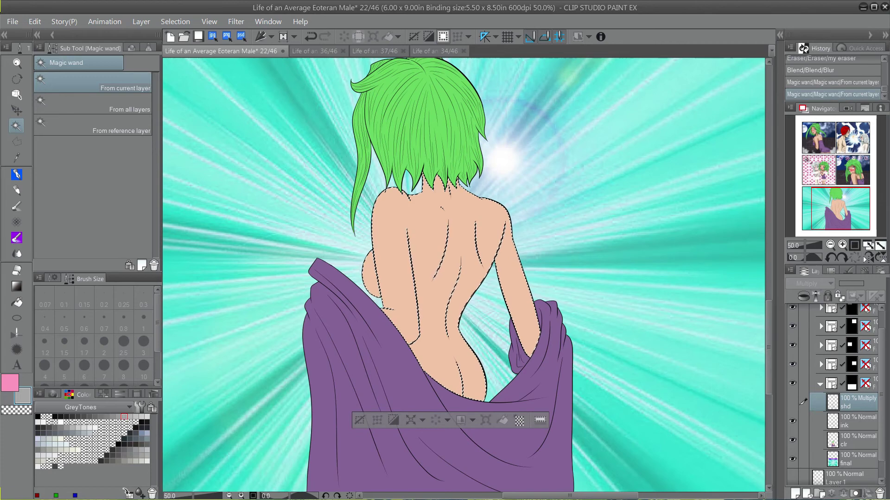
pyautogui.click(411, 421)
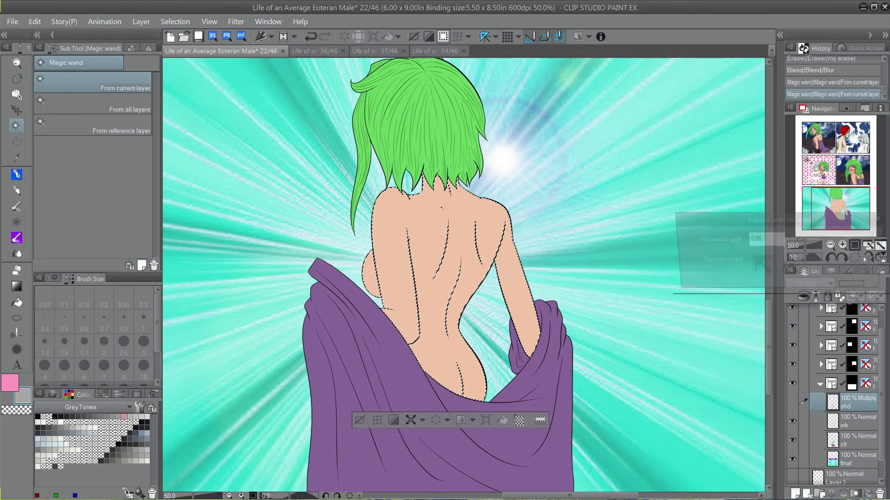
pyautogui.press('Return')
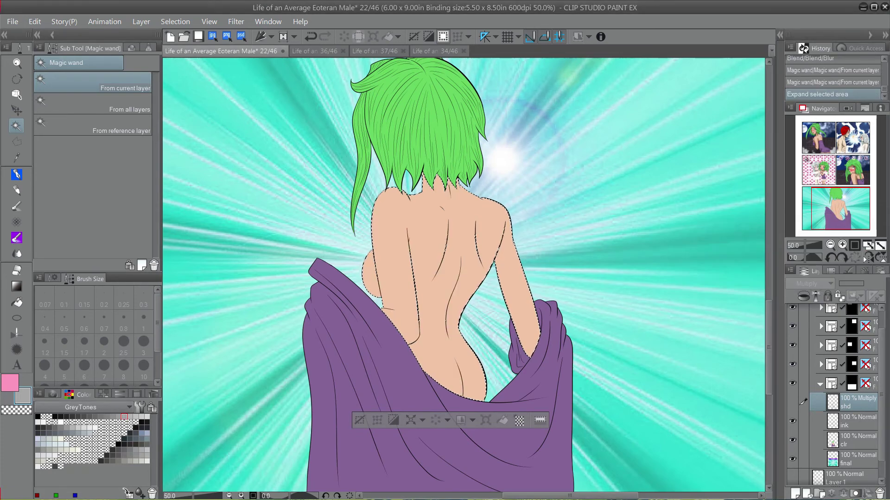
# Show the shd layer again and copy its skin shading onto a separate layer below it.
pyautogui.click(792, 402)
pyautogui.hotkey('ctrl', 'c')
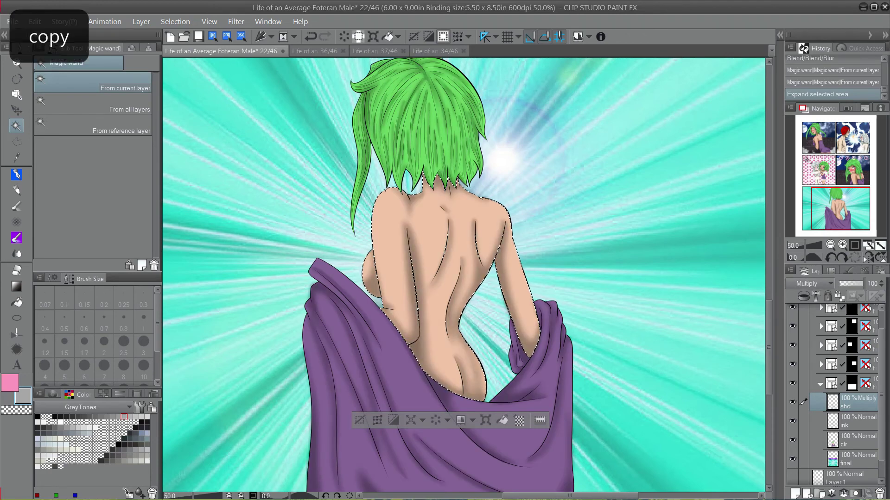
pyautogui.click(852, 421)
pyautogui.hotkey('ctrl', 'v')
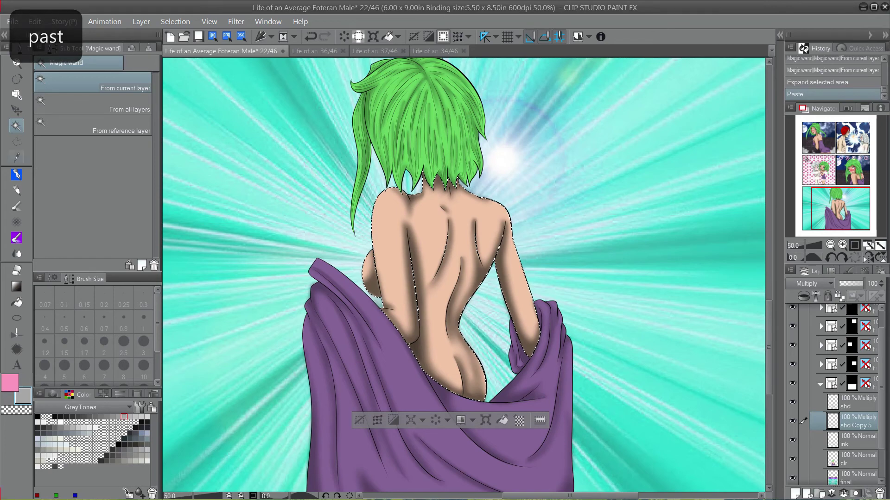
# Clear the selection, choose white as the secondary color, and set the copied skin shading layer to Color burn.
pyautogui.press('i')
pyautogui.click(509, 227)
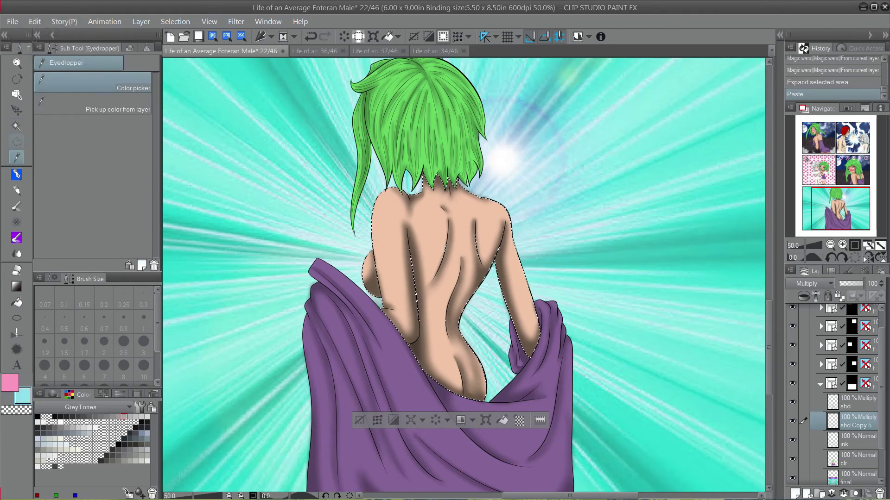
pyautogui.press('m')
pyautogui.hotkey('ctrl', 'd')
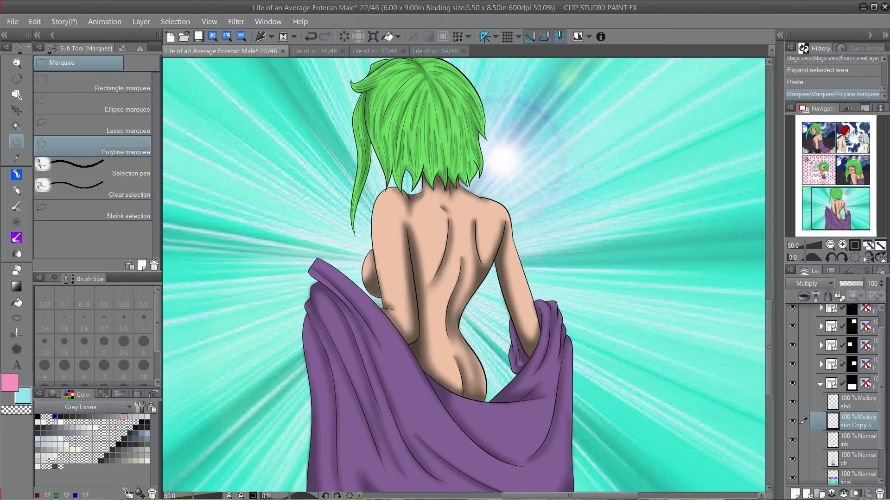
pyautogui.click(61, 422)
pyautogui.click(809, 284)
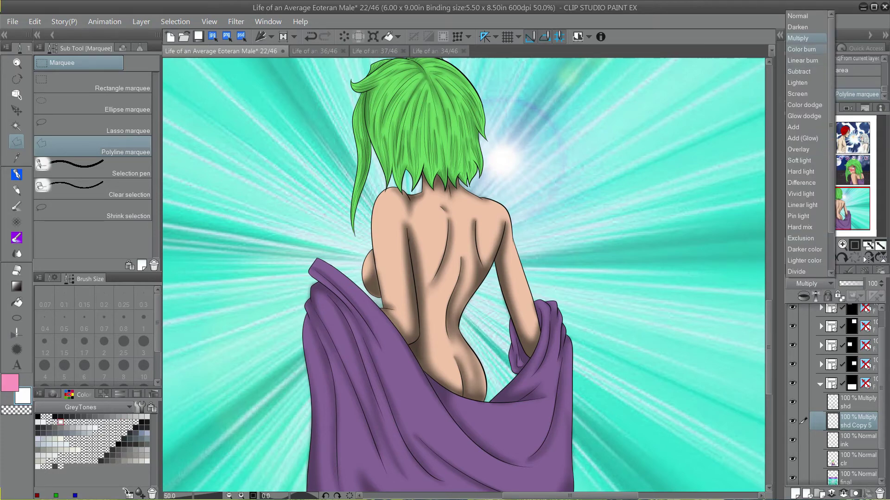
pyautogui.click(804, 49)
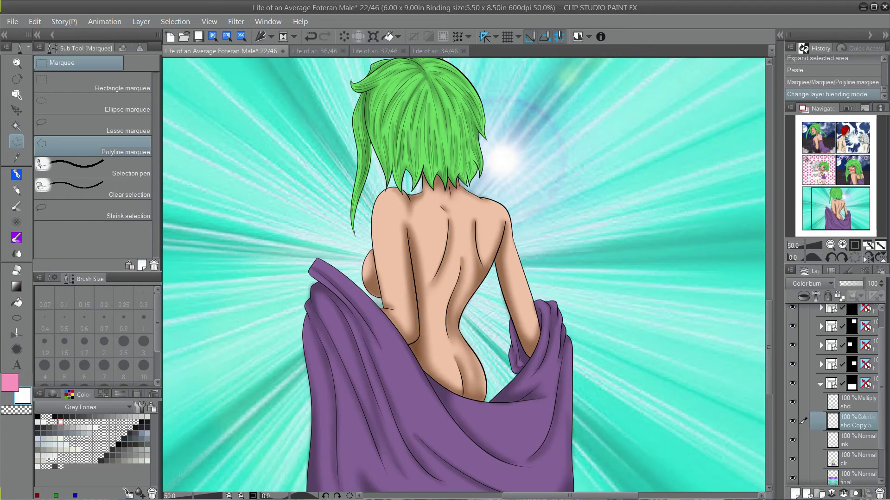
# Load My Color Set and choose the FX - Big Airbrush from the shade tools with pink as the drawing color.
pyautogui.press('x')
pyautogui.click(81, 407)
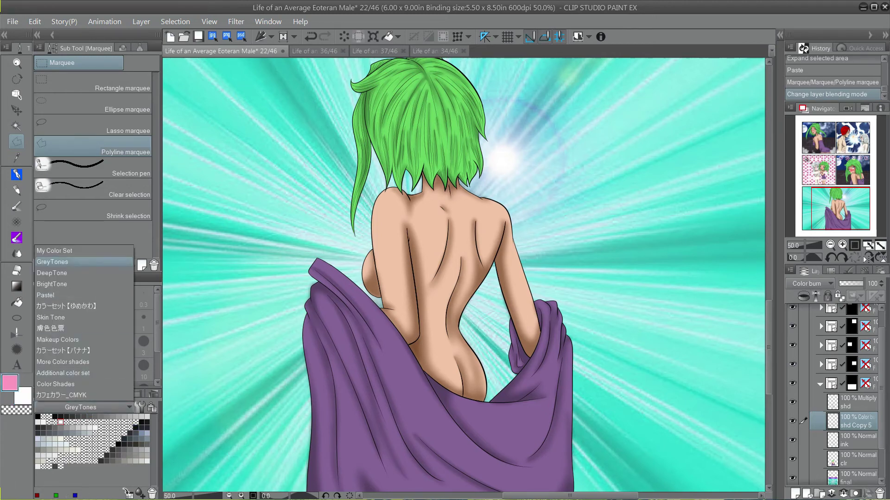
pyautogui.click(69, 249)
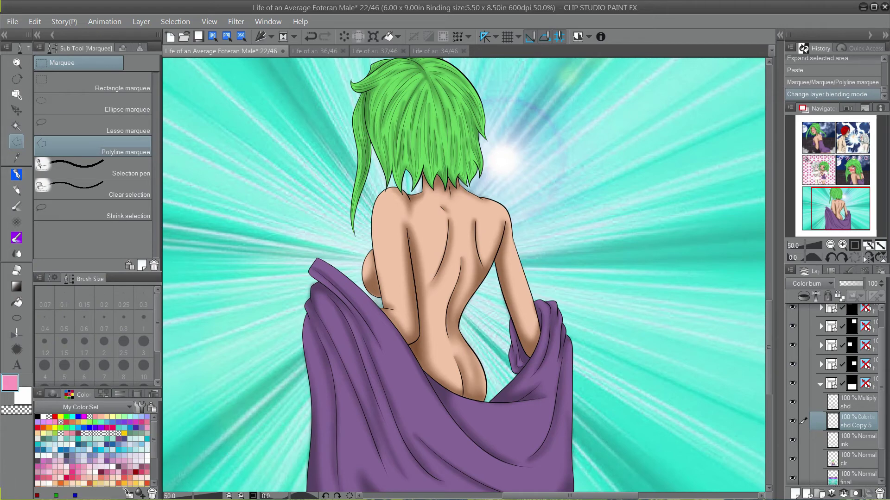
pyautogui.click(16, 174)
pyautogui.click(54, 79)
pyautogui.click(93, 96)
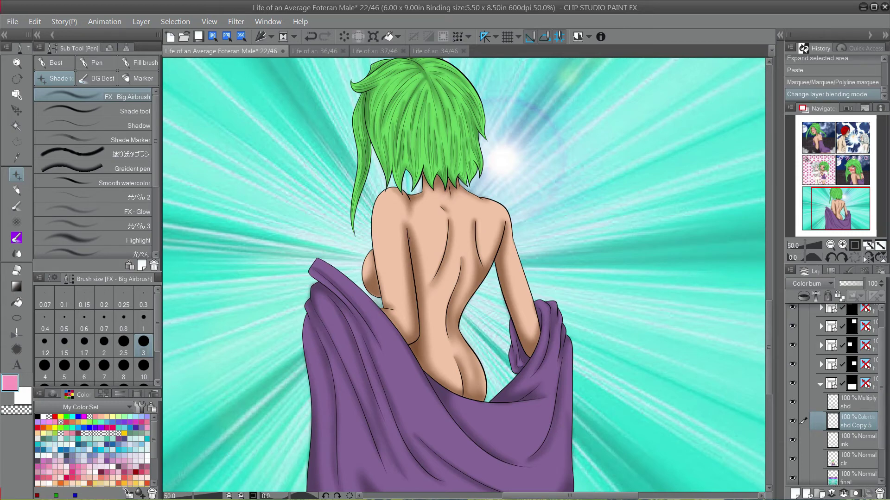
# Airbrush soft pink tints over the skin on the figure's arms, shoulders and back on the Color burn layer.
pyautogui.moveTo(761, 170); pyautogui.dragTo(757, 189)
pyautogui.moveTo(357, 298)
pyautogui.mouseDown()
pyautogui.moveTo(411, 276)
pyautogui.moveTo(389, 218)
pyautogui.mouseUp()
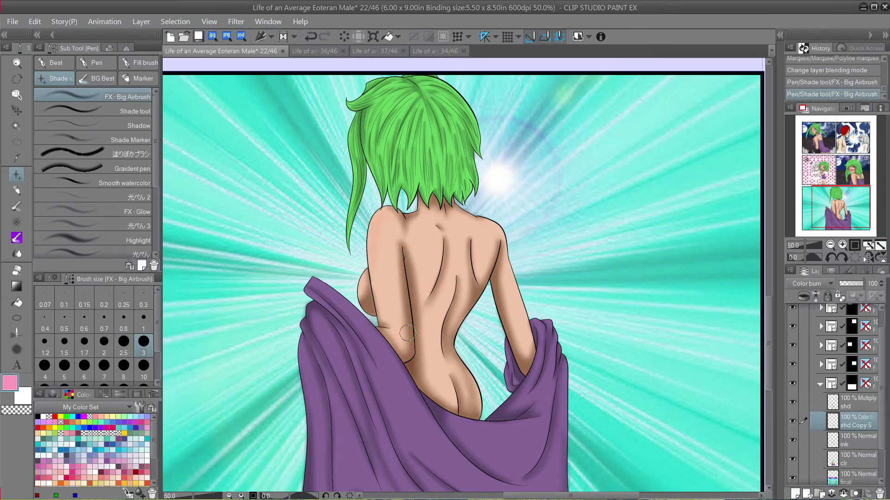
pyautogui.moveTo(408, 333); pyautogui.dragTo(397, 337)
pyautogui.moveTo(427, 259); pyautogui.dragTo(434, 237)
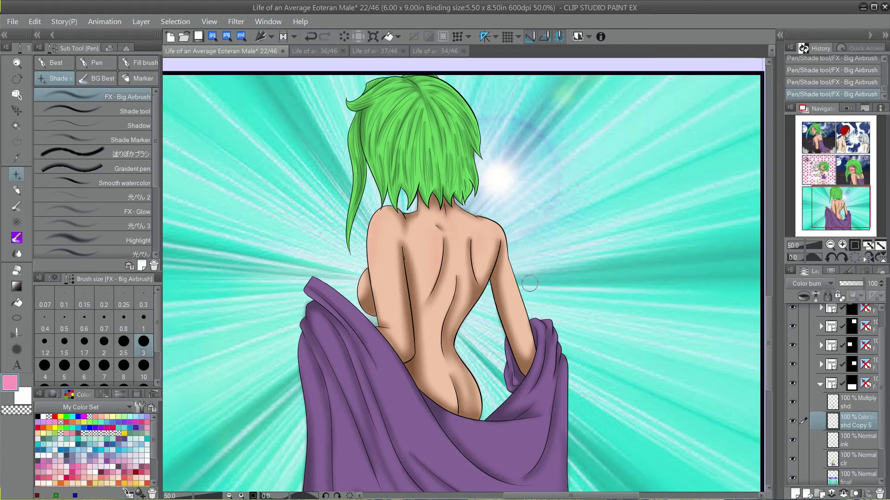
pyautogui.hotkey('ctrl', 'y')
pyautogui.moveTo(464, 275)
pyautogui.mouseDown()
pyautogui.moveTo(468, 233)
pyautogui.moveTo(468, 242)
pyautogui.mouseUp()
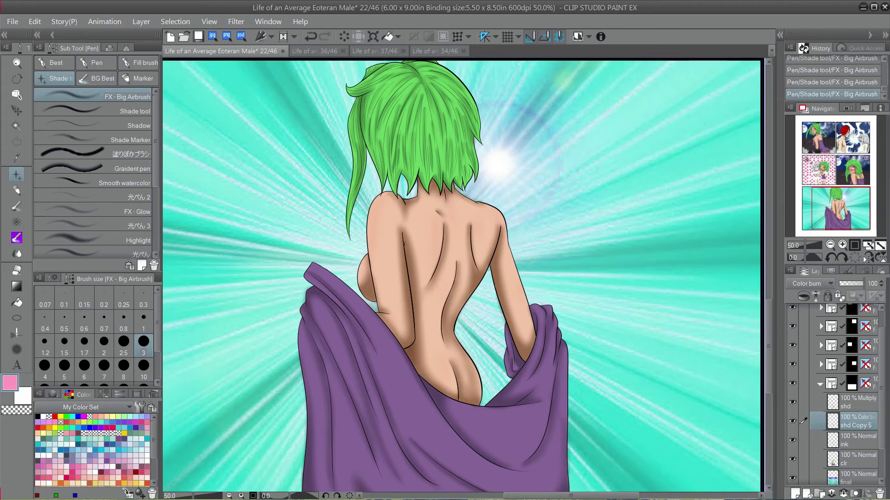
pyautogui.scroll(-2, 464, 275)
pyautogui.hotkey('ctrl', '-')
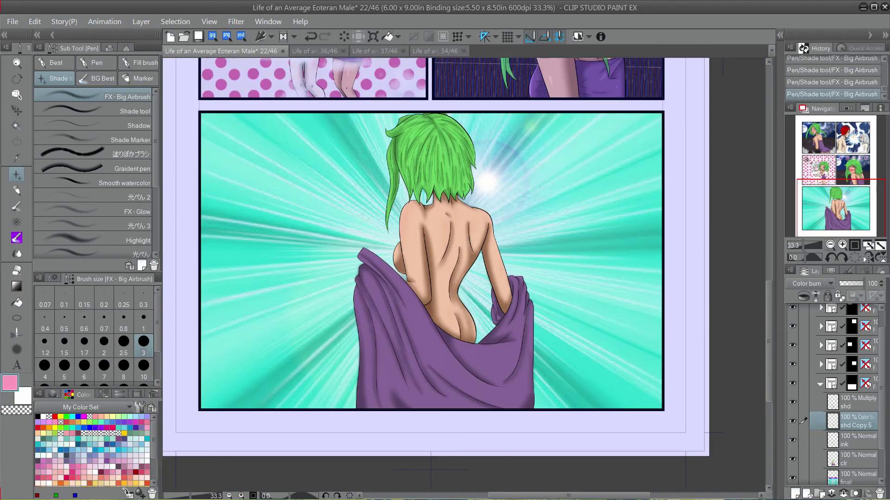
pyautogui.hotkey('ctrl', '+')
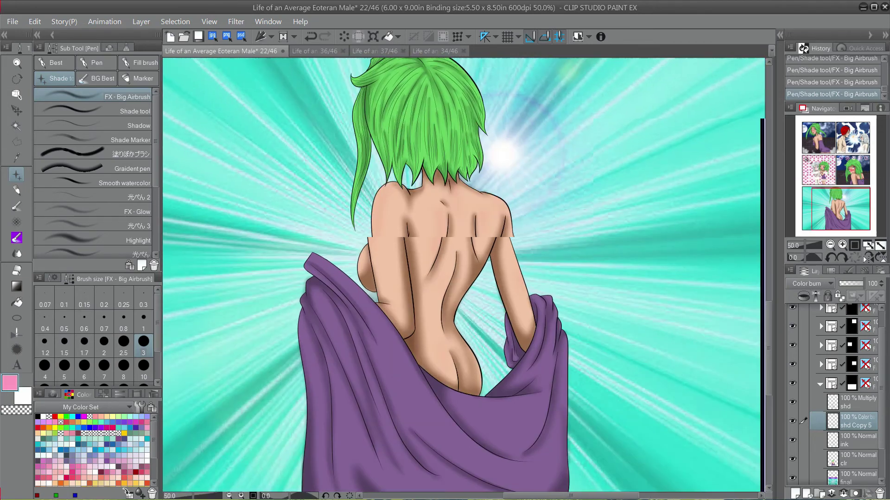
pyautogui.scroll(1, 464, 274)
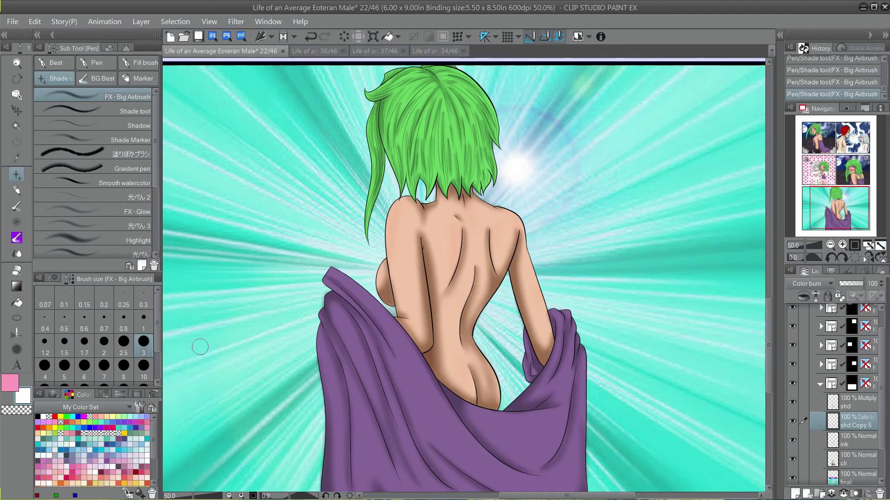
# Try a thin light band across the green hair on the clr layer with the 光ぺん 2 brush.
pyautogui.click(83, 197)
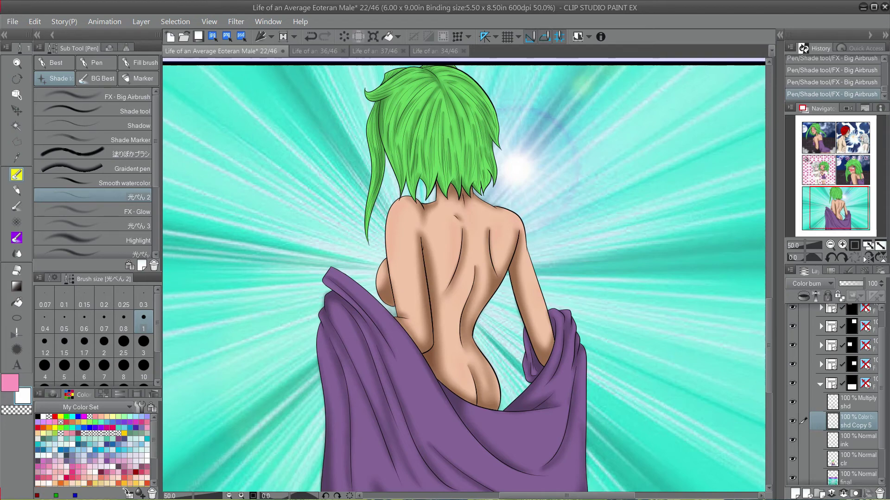
pyautogui.moveTo(695, 249); pyautogui.dragTo(686, 297)
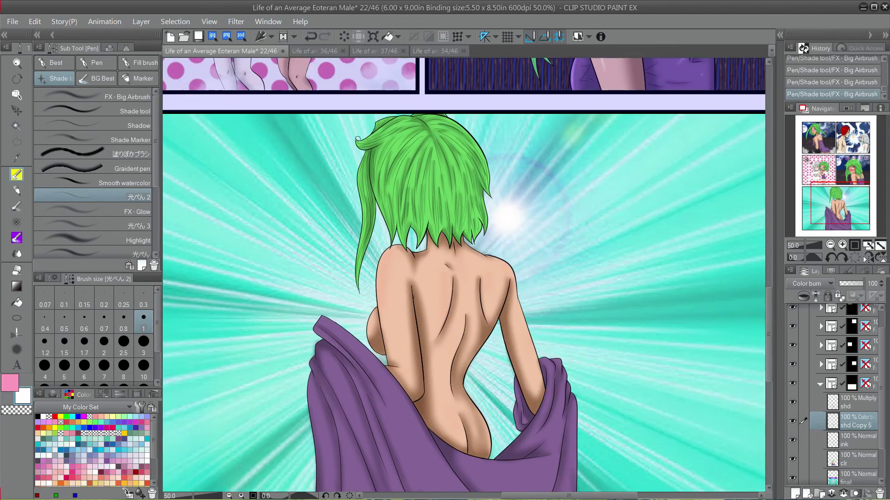
pyautogui.hotkey('ctrl', 'z')
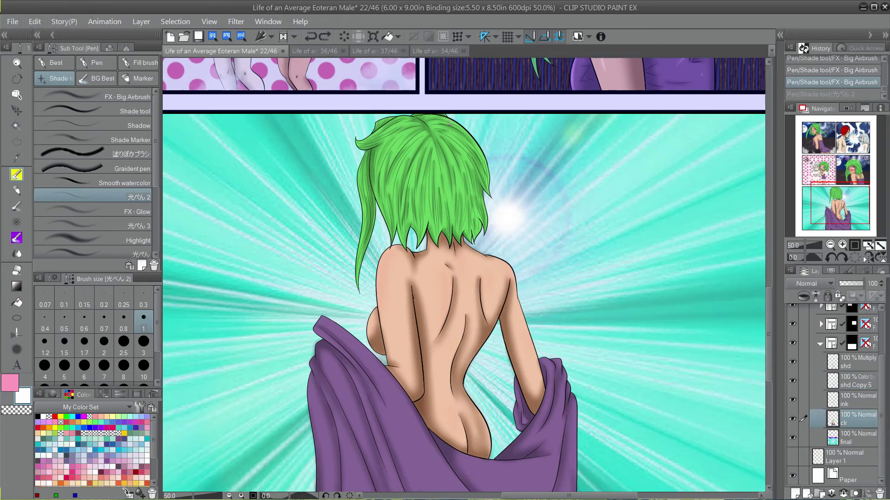
pyautogui.moveTo(255, 202)
pyautogui.mouseDown()
pyautogui.moveTo(563, 149)
pyautogui.moveTo(721, 148)
pyautogui.mouseUp()
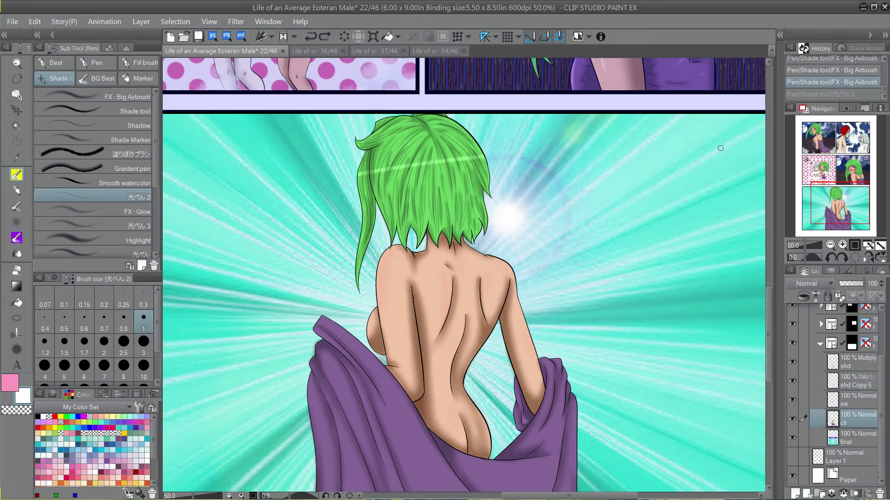
pyautogui.hotkey('ctrl', 'z')
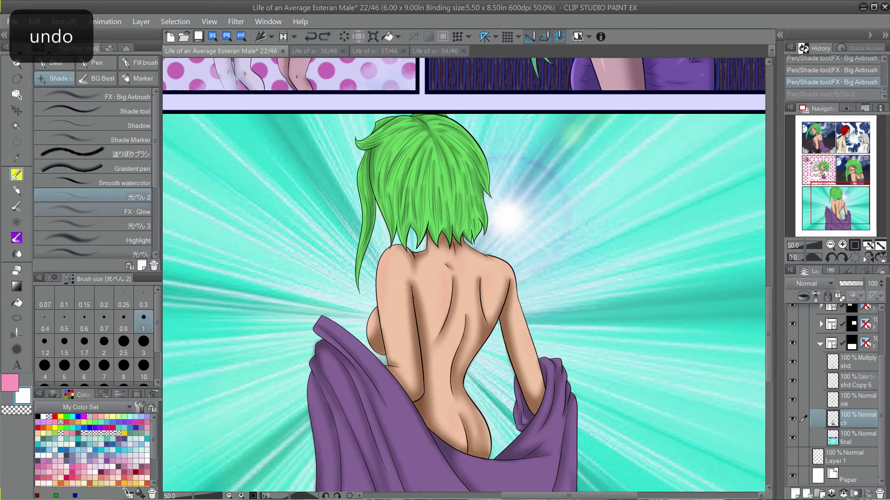
# Paint a soft glow across the upper part of the green hair with the FX - Glow brush.
pyautogui.click(116, 211)
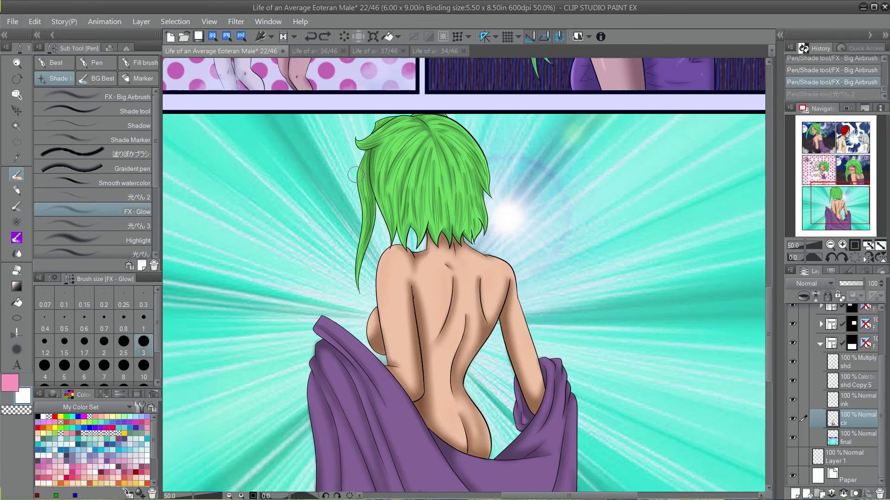
pyautogui.moveTo(359, 175); pyautogui.dragTo(481, 155)
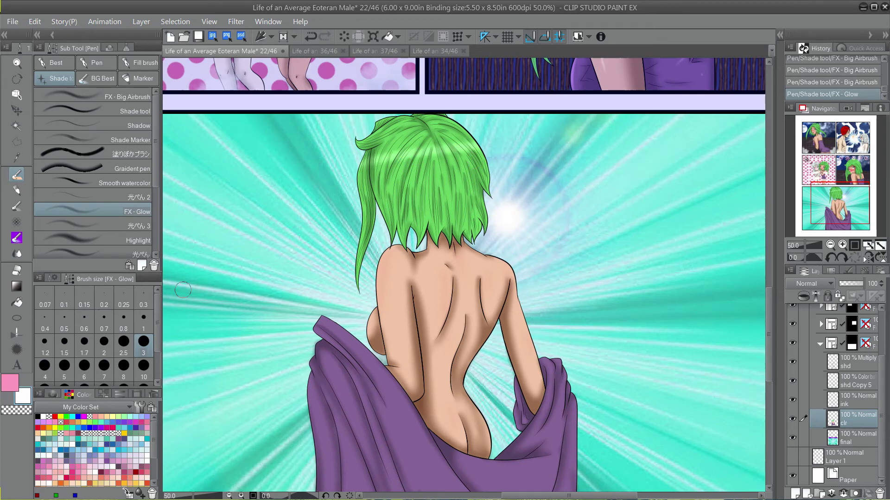
pyautogui.click(144, 320)
# Add a bright highlight band across the crown of the hair with 光ぺん 2 at size 1, undoing strokes that do not fit.
pyautogui.click(93, 197)
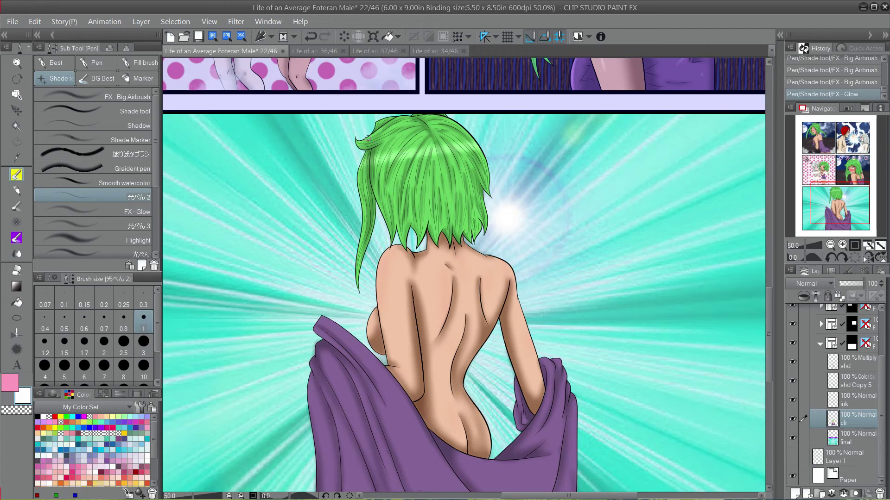
pyautogui.moveTo(398, 143); pyautogui.dragTo(466, 141)
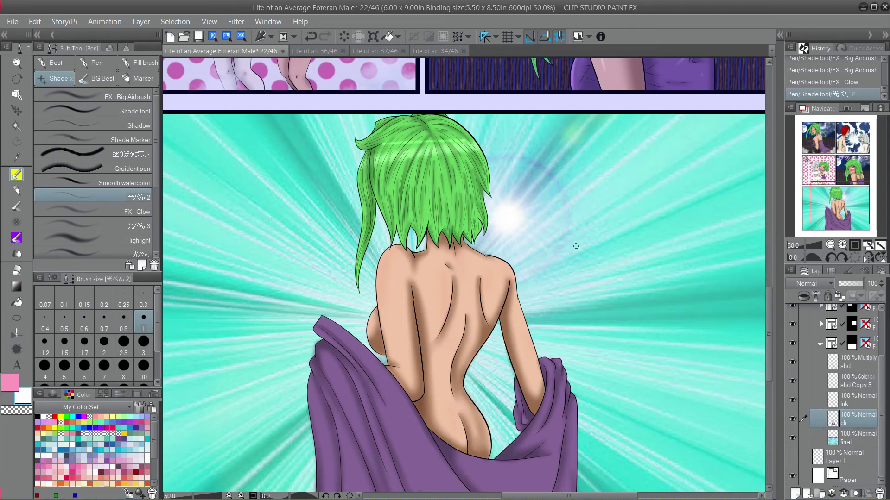
pyautogui.hotkey('ctrl', 'z')
pyautogui.moveTo(360, 162)
pyautogui.mouseDown()
pyautogui.moveTo(478, 145)
pyautogui.moveTo(520, 125)
pyautogui.mouseUp()
pyautogui.hotkey('ctrl', 'z')
pyautogui.moveTo(401, 155)
pyautogui.mouseDown()
pyautogui.moveTo(513, 142)
pyautogui.moveTo(409, 155)
pyautogui.mouseUp()
pyautogui.hotkey('ctrl', 'z')
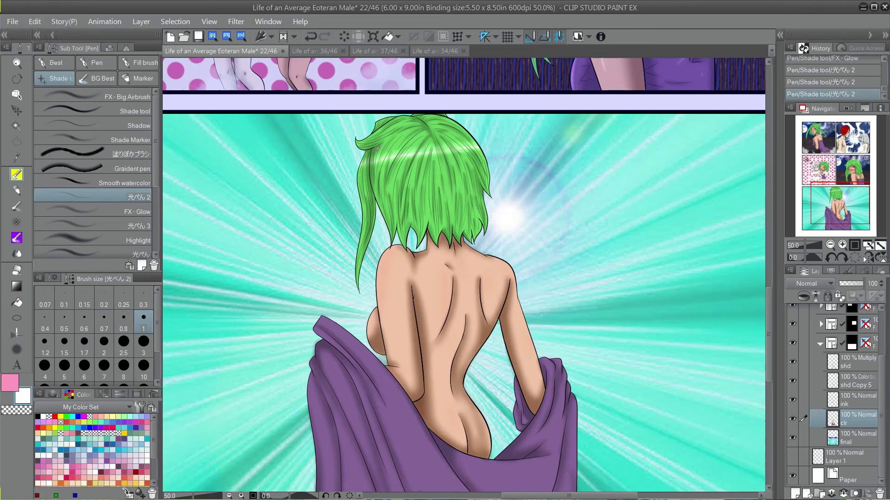
# Try highlight strokes on the hair's upper tuft and long side strand, undoing those that do not fit.
pyautogui.moveTo(375, 121); pyautogui.dragTo(373, 128)
pyautogui.hotkey('ctrl', 'z')
pyautogui.moveTo(357, 180); pyautogui.dragTo(360, 223)
pyautogui.hotkey('ctrl', 'z')
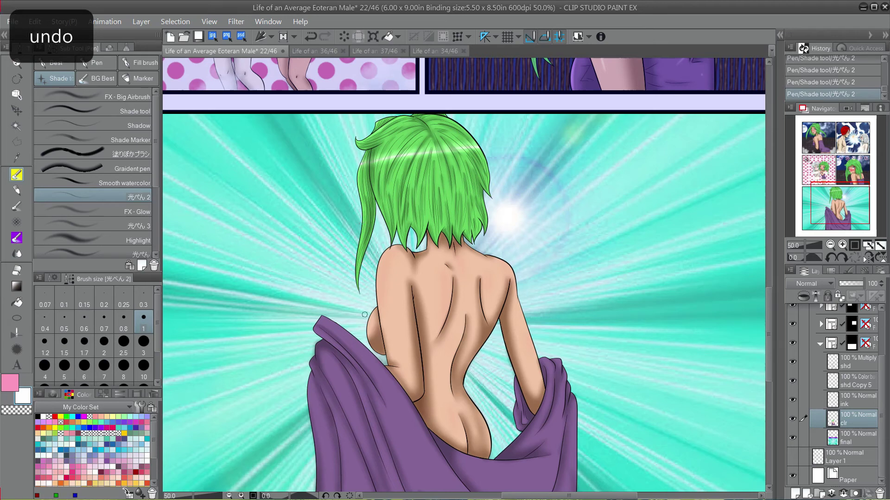
# Rework the thin highlight strokes on the hair's long side strand and lower locks, undoing those that do not fit.
pyautogui.hotkey('ctrl', 'z')
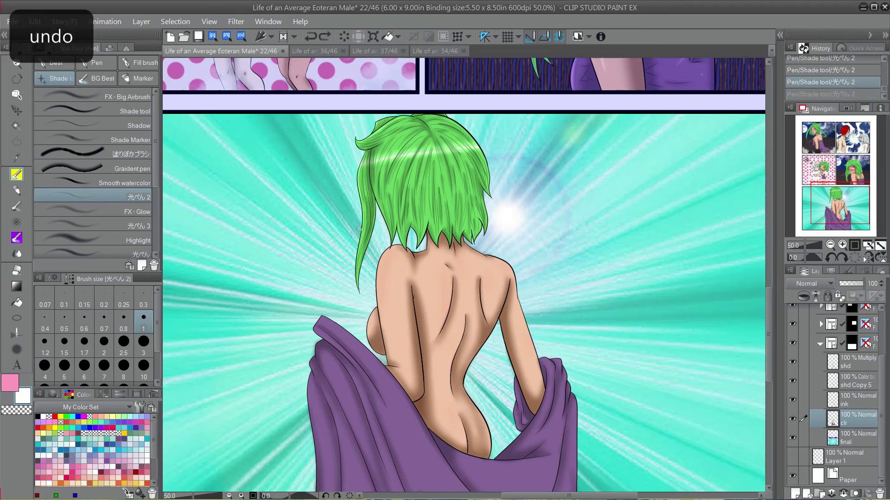
pyautogui.moveTo(358, 242); pyautogui.dragTo(357, 288)
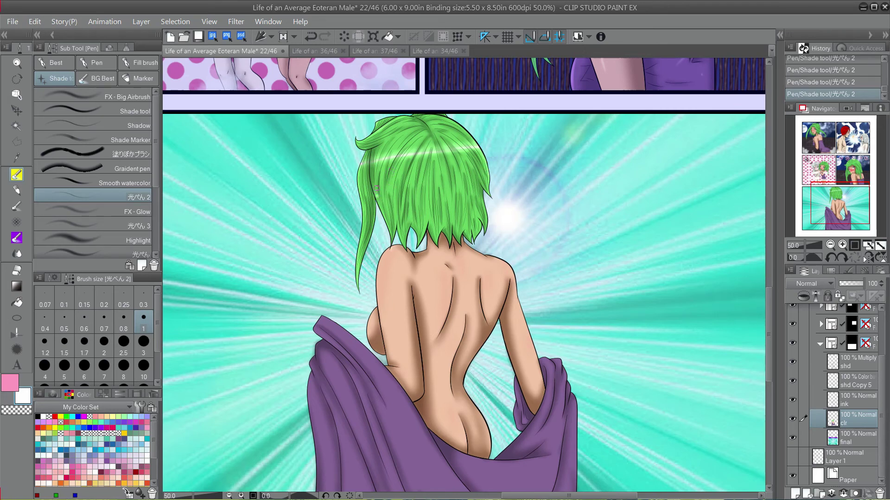
pyautogui.hotkey('ctrl', 'z')
pyautogui.hotkey('ctrl', 'y')
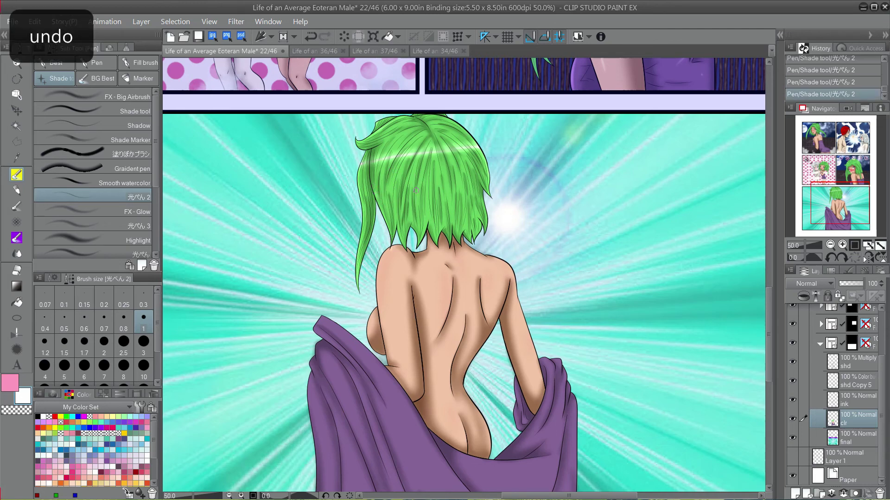
pyautogui.hotkey('ctrl', 'z')
pyautogui.hotkey('ctrl', 'y')
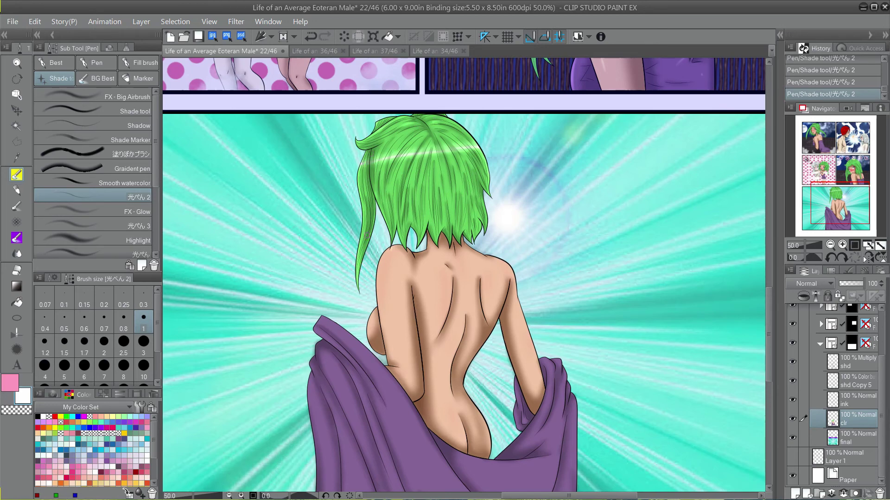
# Try a thin highlight down the outer edge of the upper arm nearest the long hair strand.
pyautogui.moveTo(382, 257); pyautogui.dragTo(394, 366)
pyautogui.hotkey('ctrl', 'z')
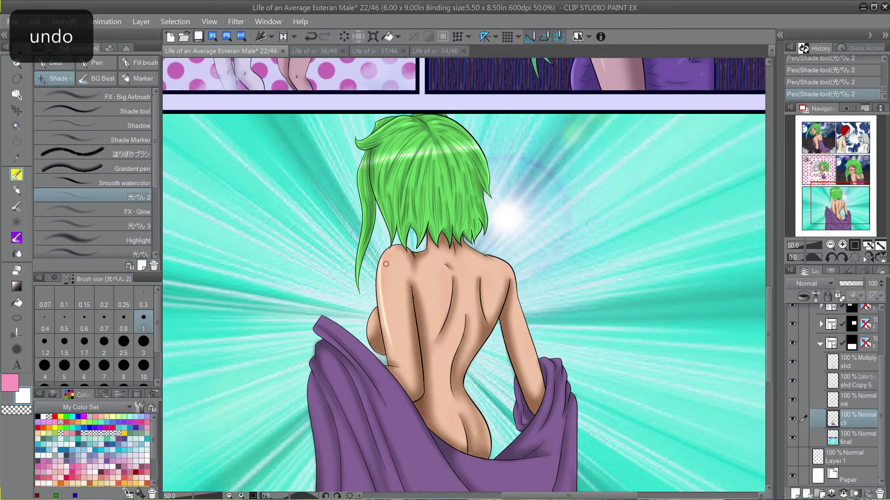
pyautogui.hotkey('ctrl', 'z')
pyautogui.moveTo(385, 251); pyautogui.dragTo(383, 315)
pyautogui.hotkey('ctrl', 'z')
pyautogui.moveTo(386, 250); pyautogui.dragTo(384, 316)
pyautogui.hotkey('ctrl', 'z')
pyautogui.moveTo(383, 258); pyautogui.dragTo(382, 316)
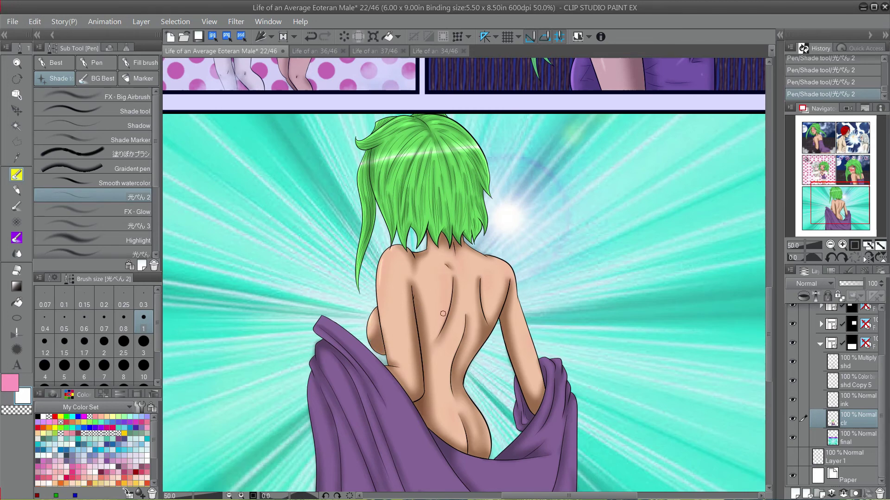
# Dab a small highlight on the upper back and test strokes on the cloth around the lowered arm, undoing misfits.
pyautogui.click(429, 267)
pyautogui.hotkey('ctrl', 'z')
pyautogui.moveTo(514, 378); pyautogui.dragTo(517, 427)
pyautogui.hotkey('ctrl', 'z')
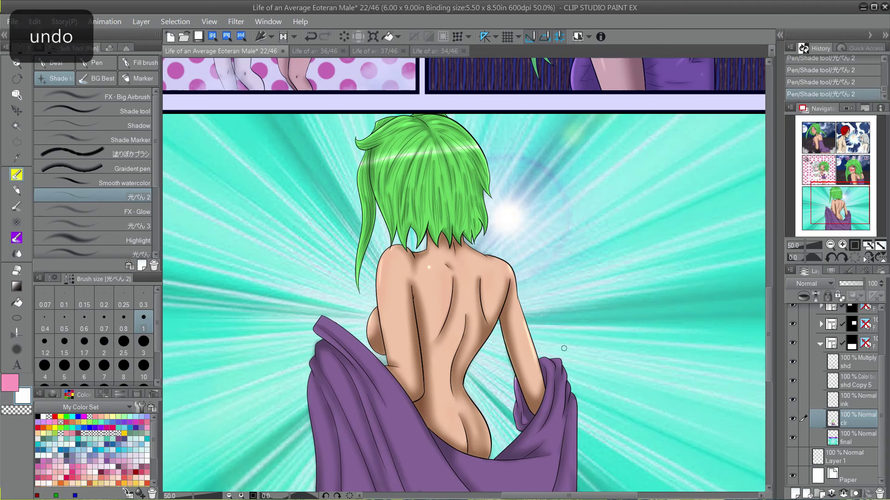
pyautogui.hotkey('ctrl', 'z')
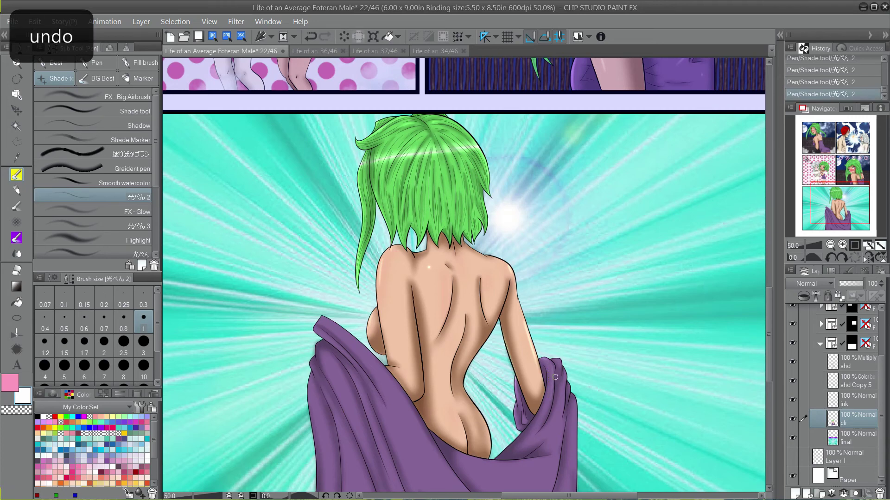
pyautogui.hotkey('ctrl', 'z')
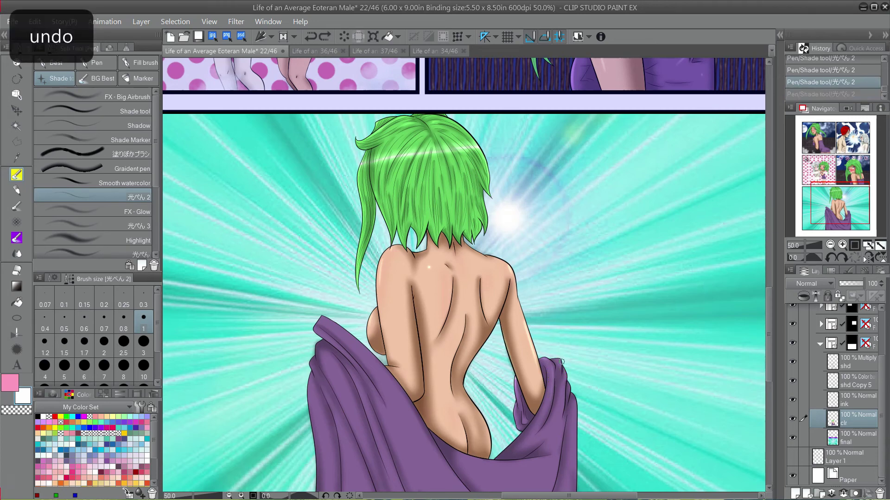
# Stroke a thin highlight along the purple cloth's upper edge from its raised corner, undoing attempts that do not fit.
pyautogui.moveTo(321, 316); pyautogui.dragTo(377, 366)
pyautogui.hotkey('ctrl', 'z')
pyautogui.moveTo(321, 317); pyautogui.dragTo(376, 371)
pyautogui.hotkey('ctrl', 'z')
pyautogui.moveTo(319, 317)
pyautogui.mouseDown()
pyautogui.moveTo(377, 367)
pyautogui.moveTo(422, 441)
pyautogui.mouseUp()
pyautogui.hotkey('ctrl', 'z')
pyautogui.moveTo(451, 353); pyautogui.dragTo(437, 335)
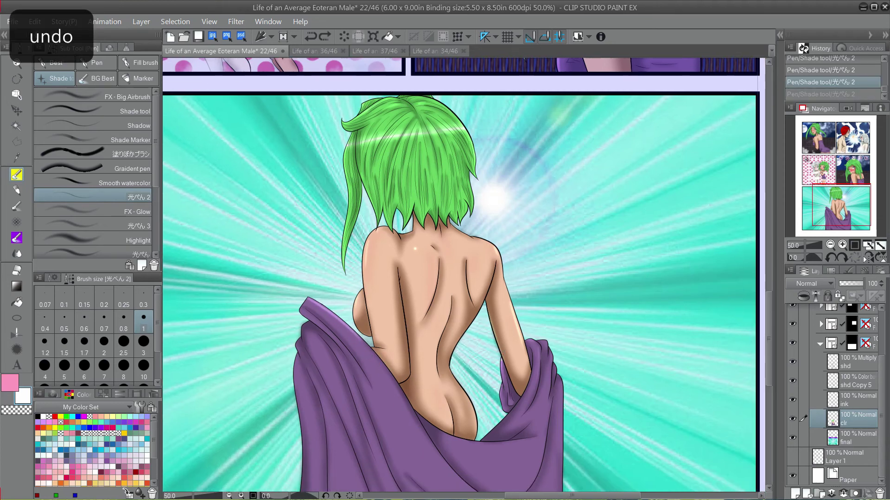
# Add light streaks along the cloth's upper edge and a small dot on its middle, comparing strokes with undo and redo.
pyautogui.hotkey('ctrl', 'y')
pyautogui.hotkey('ctrl', 'z')
pyautogui.hotkey('ctrl', 'y')
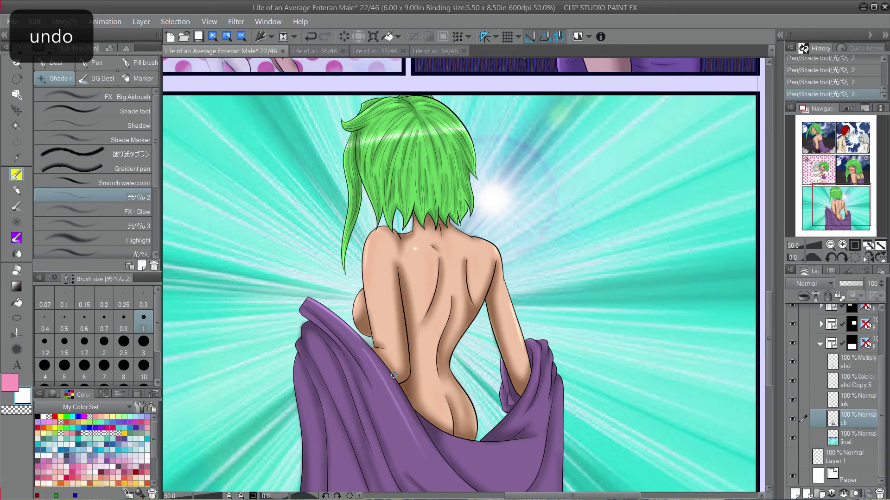
pyautogui.hotkey('ctrl', 'z')
pyautogui.hotkey('ctrl', 'y')
pyautogui.hotkey('ctrl', 'z')
pyautogui.hotkey('ctrl', 'y')
pyautogui.hotkey('ctrl', 'z')
pyautogui.hotkey('ctrl', 'y')
pyautogui.hotkey('ctrl', 'z')
pyautogui.hotkey('ctrl', 'y')
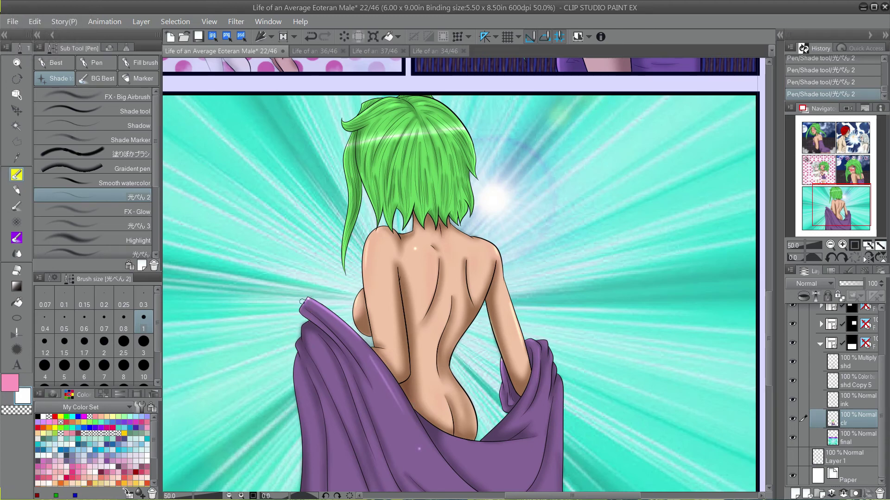
# Try a curved highlight across the cloth fold below the hips, and dab a small light dot there.
pyautogui.moveTo(337, 321)
pyautogui.mouseDown()
pyautogui.moveTo(319, 274)
pyautogui.moveTo(323, 260)
pyautogui.mouseUp()
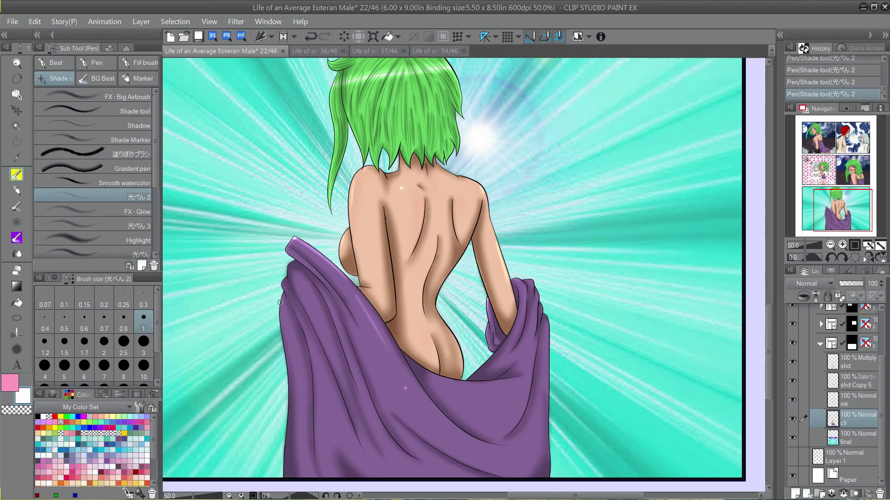
pyautogui.hotkey('ctrl', 'z')
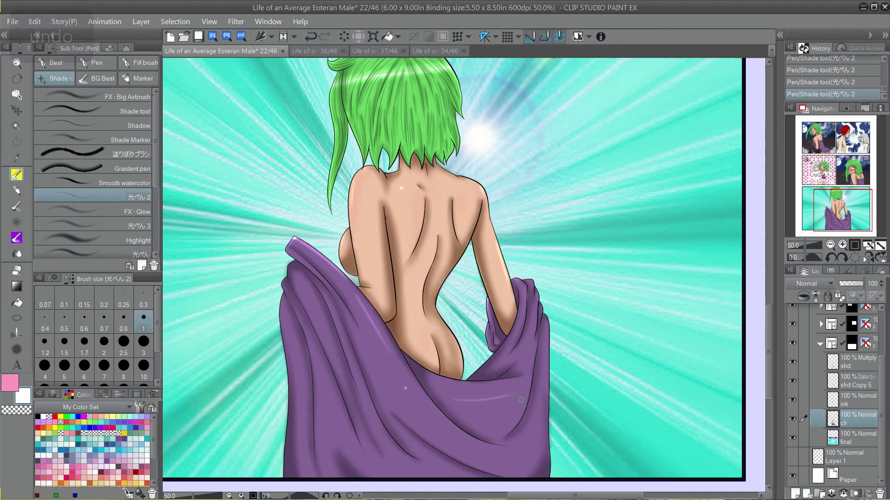
pyautogui.hotkey('ctrl', 'y')
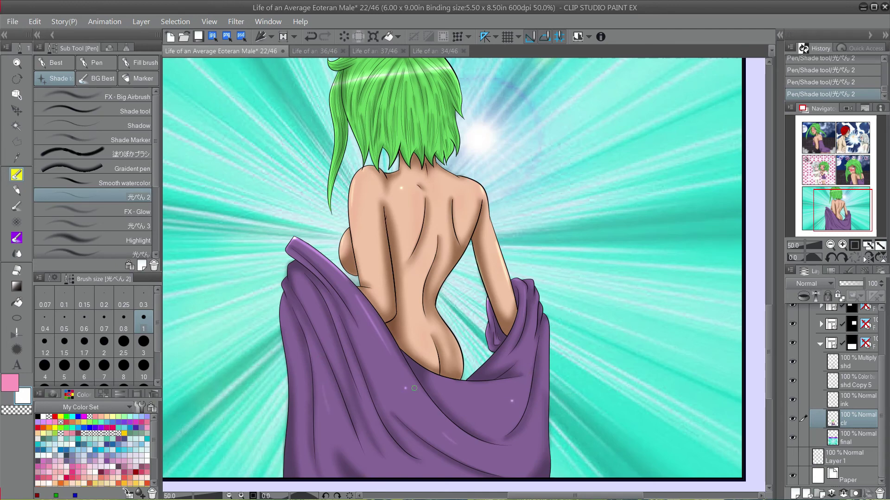
pyautogui.hotkey('ctrl', 'z')
pyautogui.hotkey('ctrl', 'z')
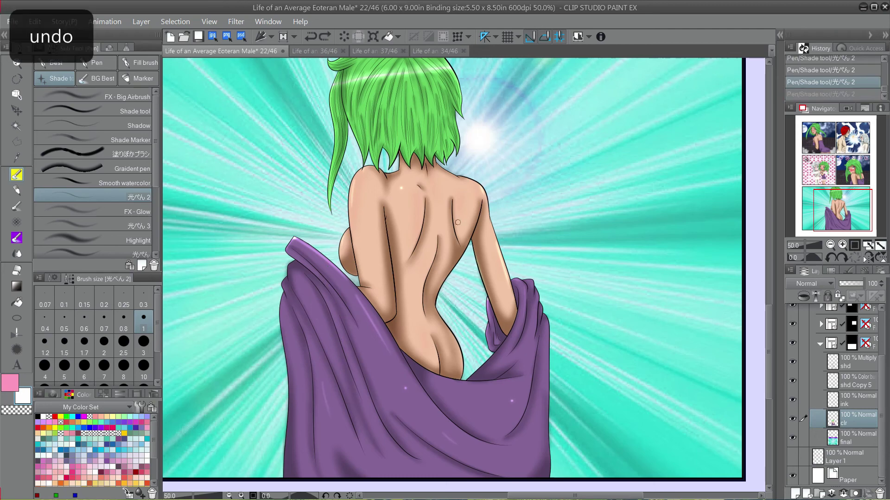
# Add short highlight streaks on the cloth's long hanging folds, undoing strokes that do not fit.
pyautogui.hotkey('ctrl', 'z')
pyautogui.moveTo(303, 285); pyautogui.dragTo(325, 337)
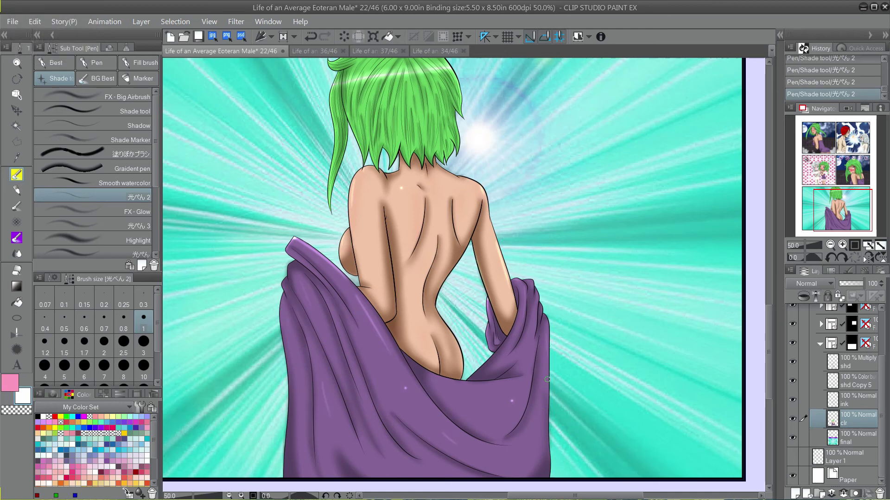
pyautogui.hotkey('ctrl', 'z')
pyautogui.hotkey('ctrl', 'z')
pyautogui.hotkey('ctrl', 'z')
pyautogui.hotkey('ctrl', 'z')
# Select the shd layer, choose a light grey from the GreyTones color set, and switch to the インク多めペン fill brush.
pyautogui.click(853, 362)
pyautogui.click(83, 408)
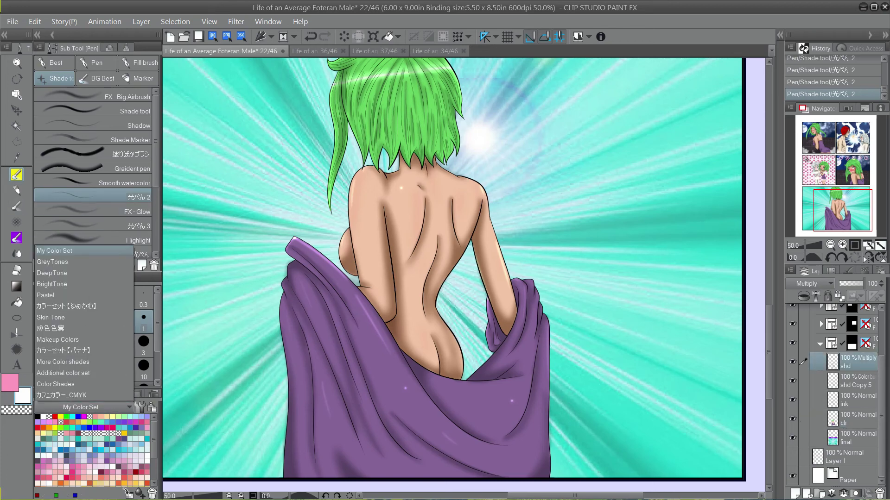
pyautogui.click(84, 260)
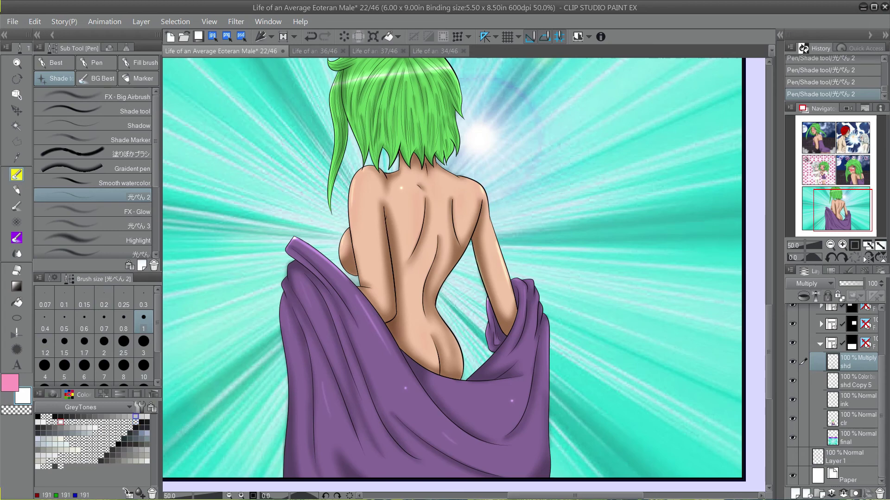
pyautogui.click(124, 416)
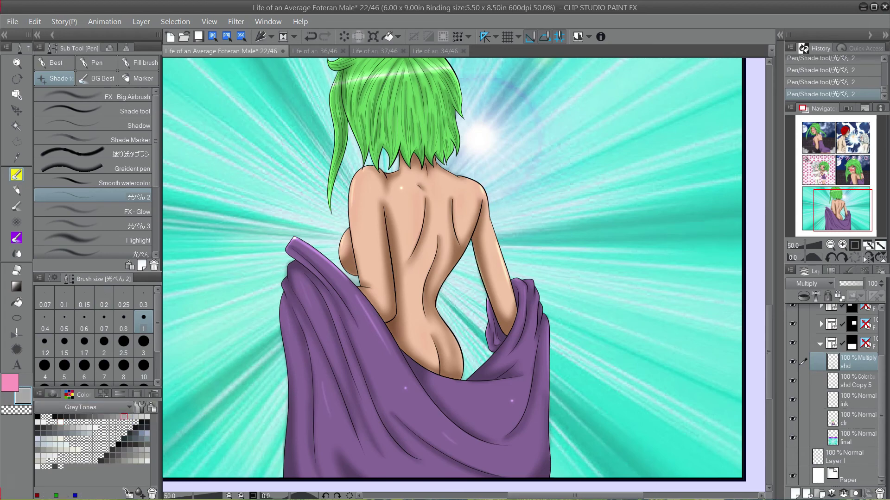
pyautogui.press('p')
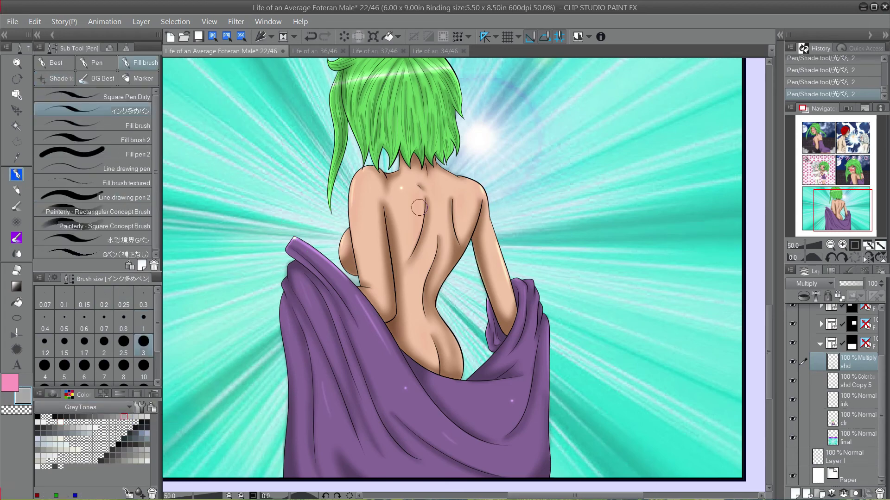
# Paint a grey shadow at size 3 along the cloth's edge below the hips, undoing strokes that do not fit.
pyautogui.moveTo(427, 370); pyautogui.dragTo(494, 368)
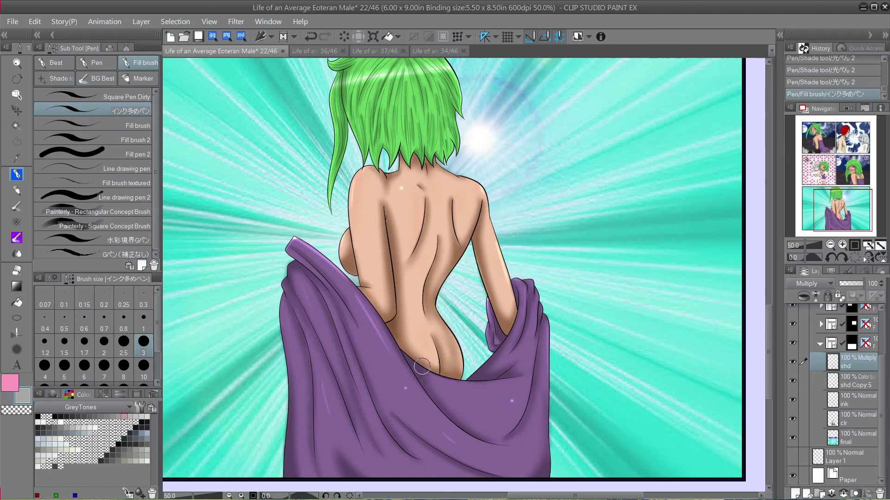
pyautogui.moveTo(422, 366)
pyautogui.mouseDown()
pyautogui.moveTo(479, 363)
pyautogui.moveTo(483, 375)
pyautogui.mouseUp()
pyautogui.hotkey('ctrl', 'z')
pyautogui.moveTo(428, 373); pyautogui.dragTo(491, 373)
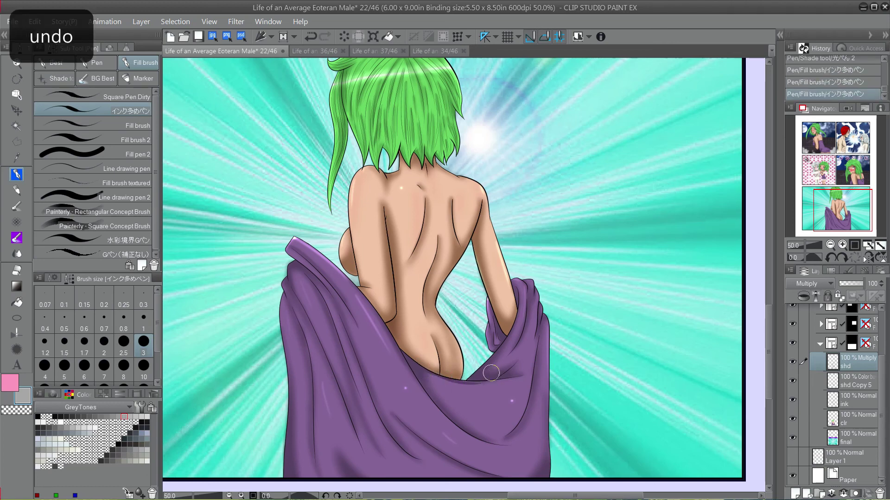
pyautogui.hotkey('ctrl', 'z')
pyautogui.moveTo(420, 369); pyautogui.dragTo(490, 373)
pyautogui.hotkey('ctrl', 'z')
pyautogui.moveTo(420, 368); pyautogui.dragTo(491, 375)
pyautogui.hotkey('ctrl', 'z')
pyautogui.moveTo(416, 366)
pyautogui.mouseDown()
pyautogui.moveTo(491, 372)
pyautogui.moveTo(475, 378)
pyautogui.mouseUp()
pyautogui.hotkey('ctrl', 'z')
pyautogui.hotkey('ctrl', 'z')
pyautogui.moveTo(420, 369); pyautogui.dragTo(496, 379)
pyautogui.hotkey('ctrl', 'z')
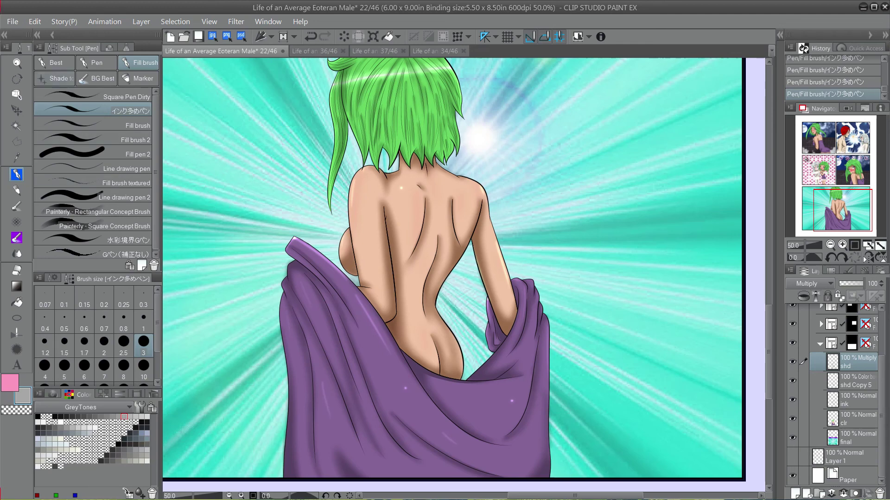
# Set the color back to white and soften the new shadow along the cloth's edge with the Blur brush at size 3.
pyautogui.press('p')
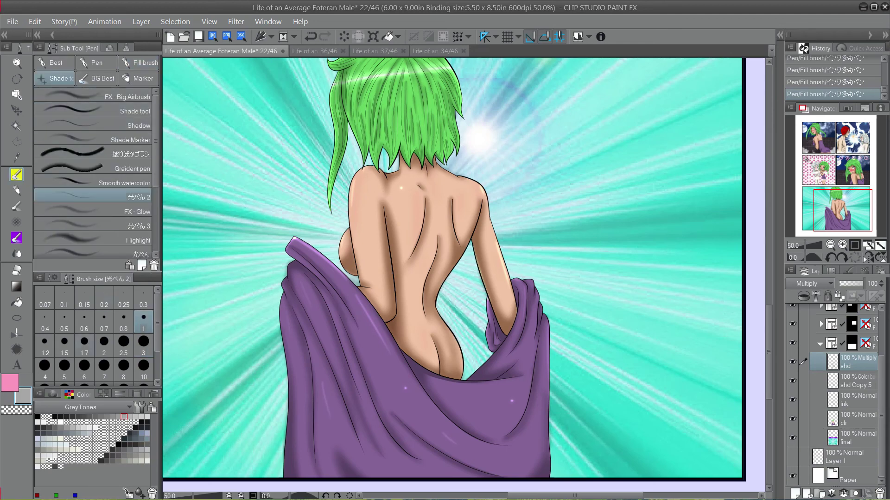
pyautogui.click(61, 422)
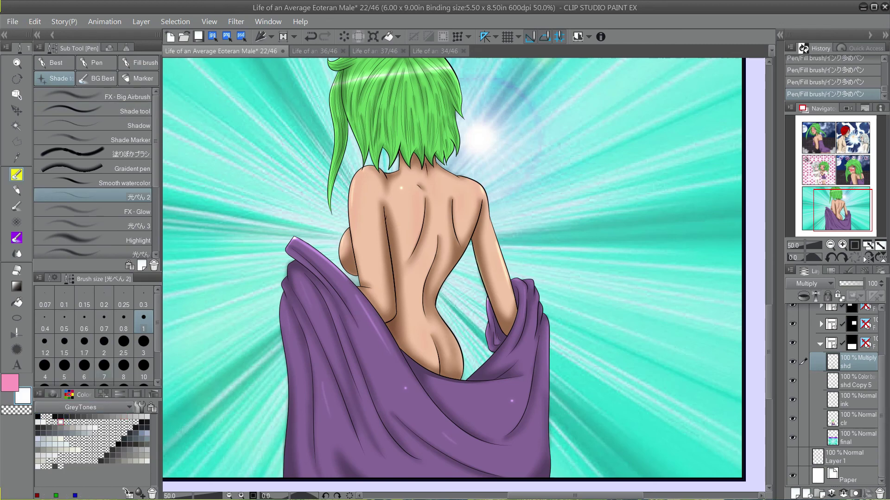
pyautogui.press('j')
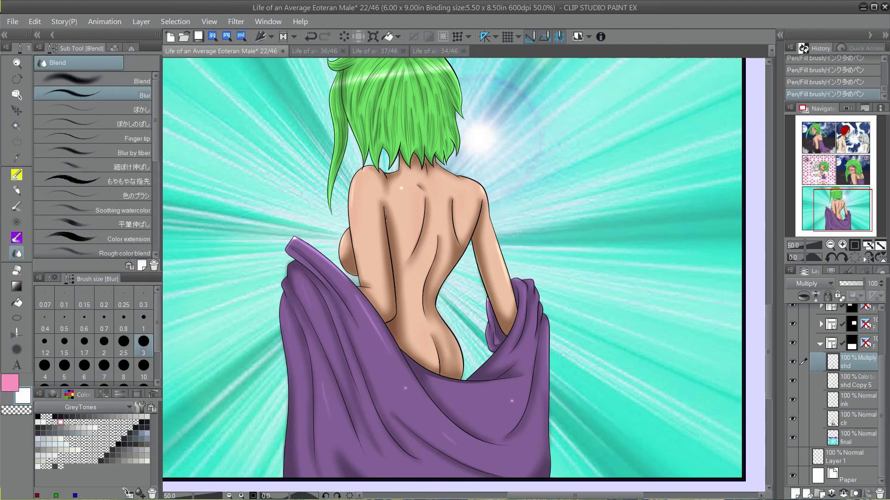
pyautogui.moveTo(448, 381); pyautogui.dragTo(476, 385)
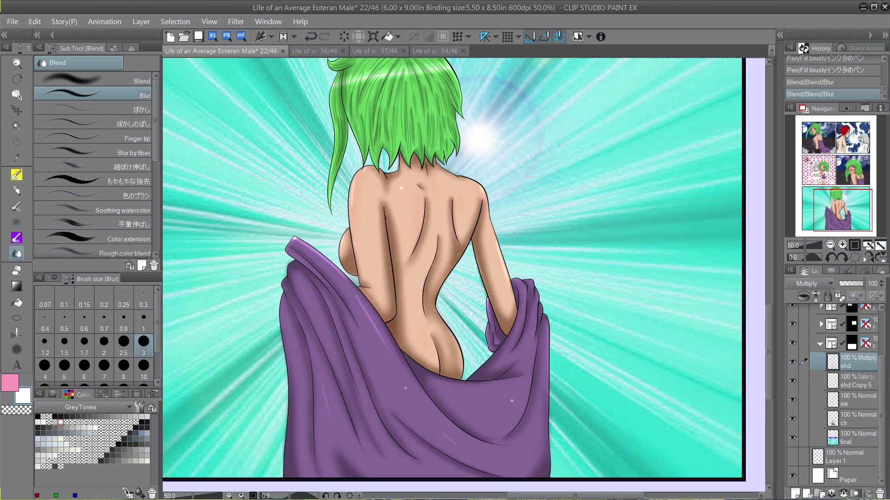
# Blur the highlight at the cloth's raised corner on the clr layer, and switch to the FX - Big Airbrush in pink.
pyautogui.click(851, 419)
pyautogui.moveTo(293, 244); pyautogui.dragTo(296, 241)
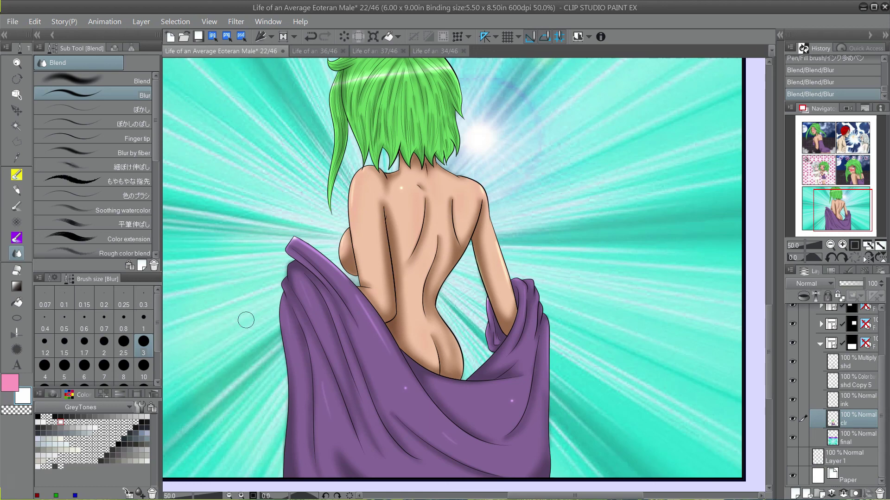
pyautogui.press('p')
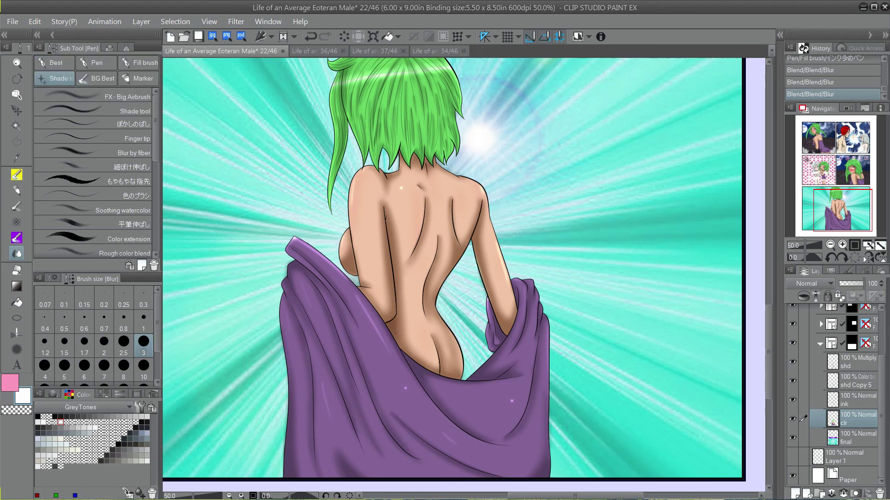
pyautogui.scroll(3, 411, 124)
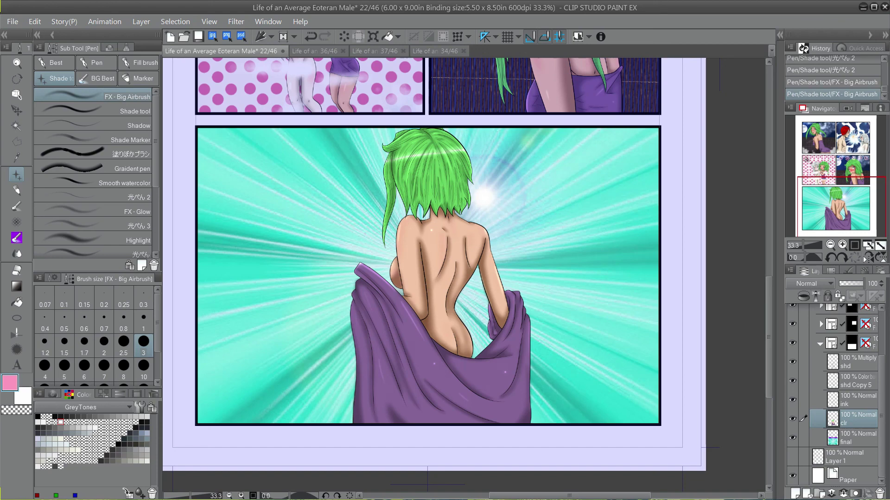
# Collapse the bottom panel's frame folder, select the 3段4コマ2 folder, and check the finished page as a whole and up close.
pyautogui.click(820, 344)
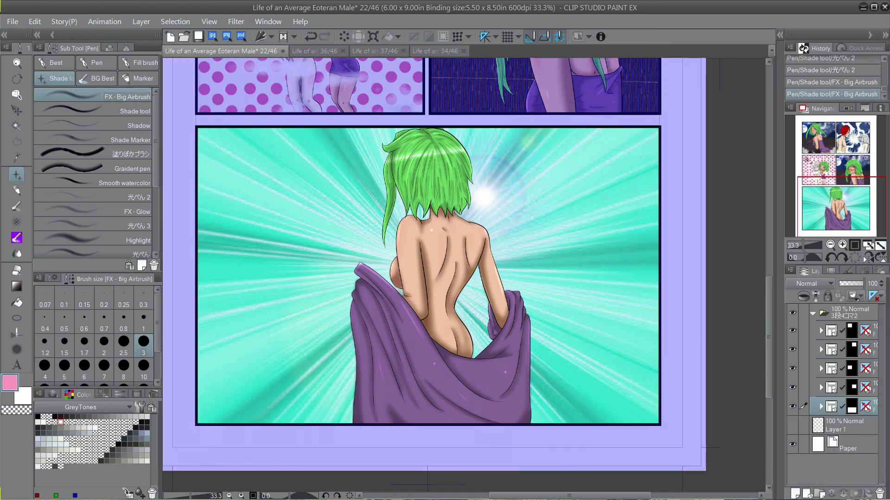
pyautogui.click(848, 313)
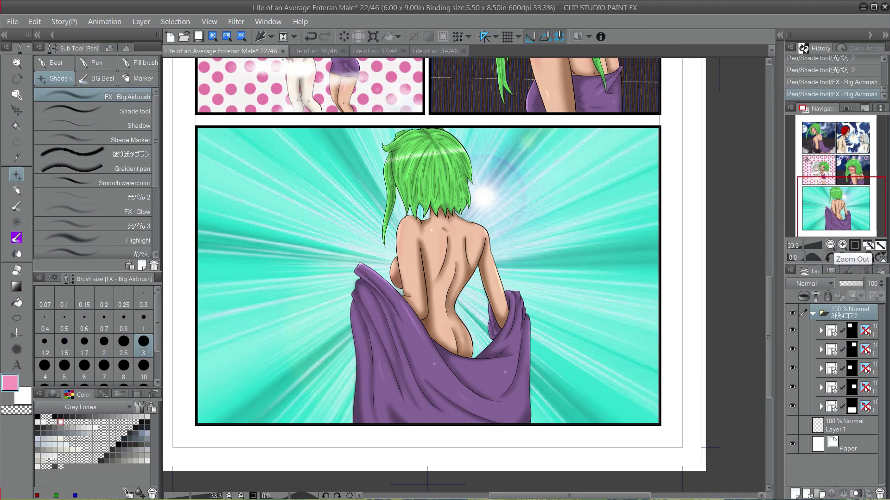
pyautogui.click(831, 245)
pyautogui.click(830, 245)
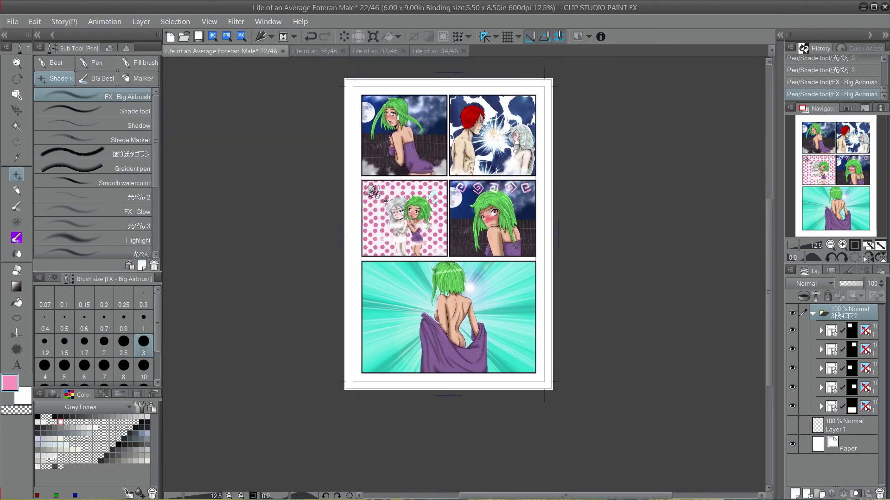
pyautogui.hotkey('ctrl', '+')
pyautogui.hotkey('ctrl', '+')
pyautogui.scroll(3, 464, 273)
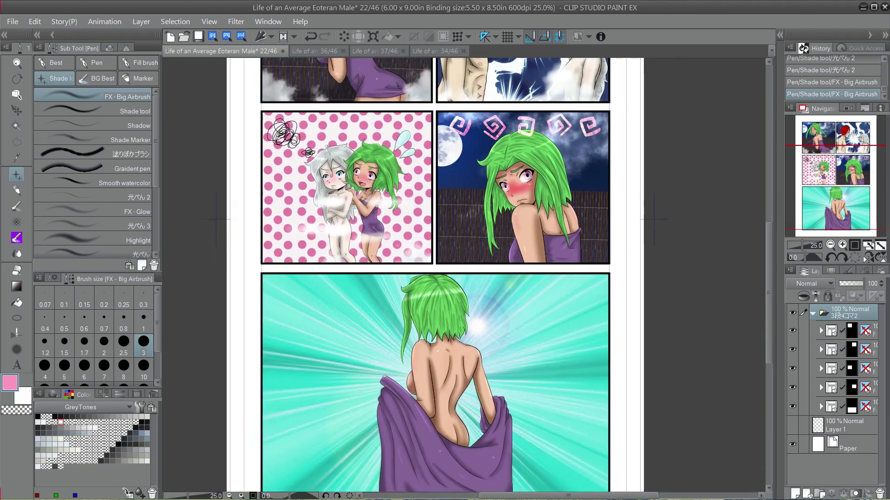
# Examine the coloring of the four upper comic panels up close, from the top row down to the middle row.
pyautogui.hotkey('ctrl', '+')
pyautogui.moveTo(464, 273); pyautogui.dragTo(587, 392)
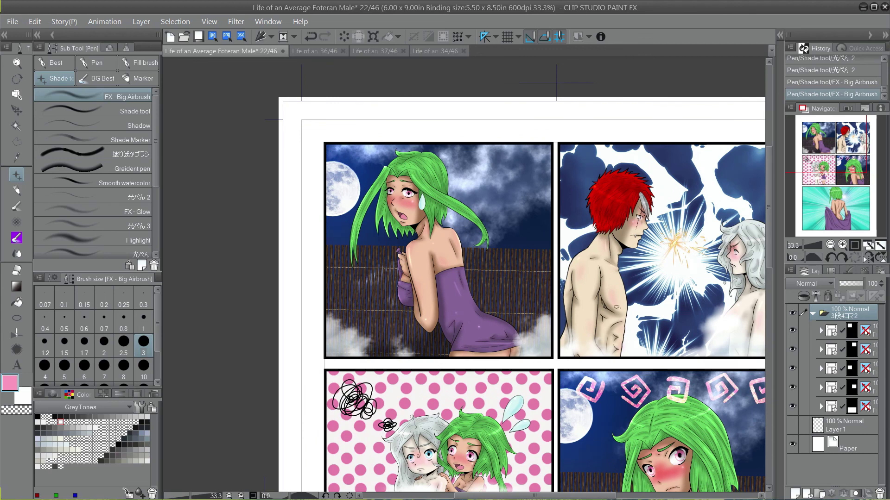
pyautogui.hscroll(3, 463, 274)
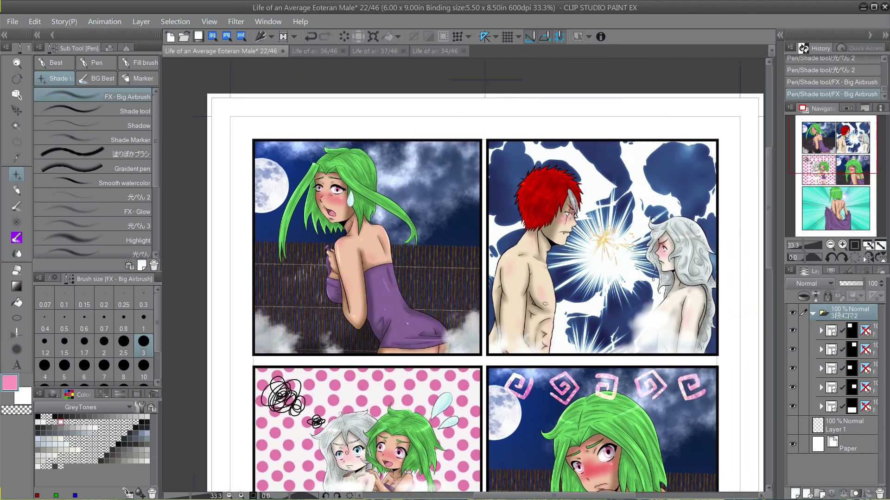
pyautogui.moveTo(510, 352); pyautogui.dragTo(430, 301)
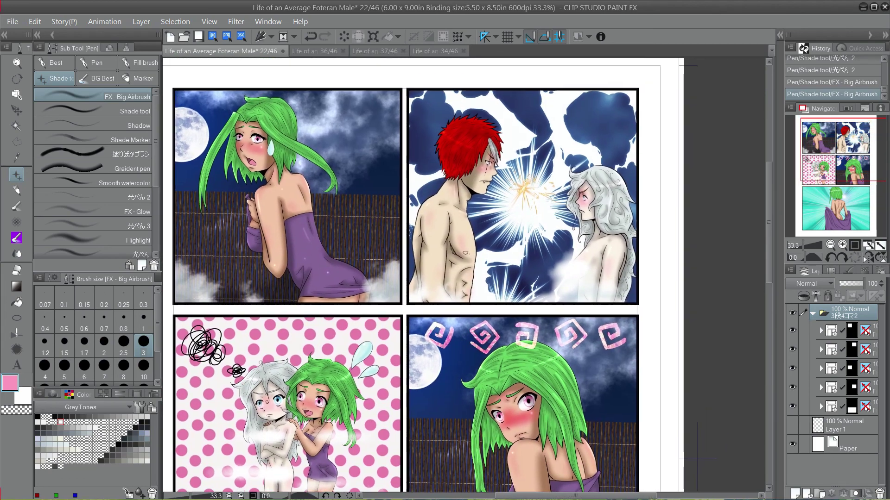
pyautogui.scroll(1, 464, 273)
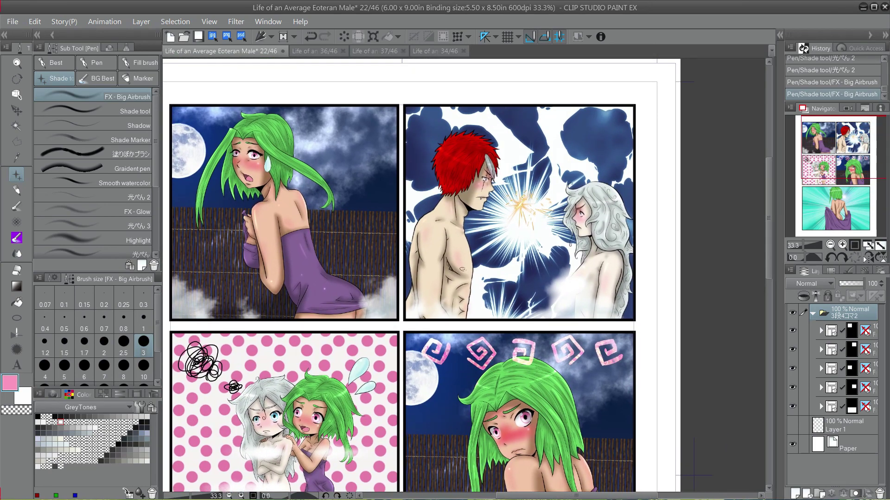
pyautogui.hscroll(2, 463, 273)
pyautogui.scroll(1, 464, 273)
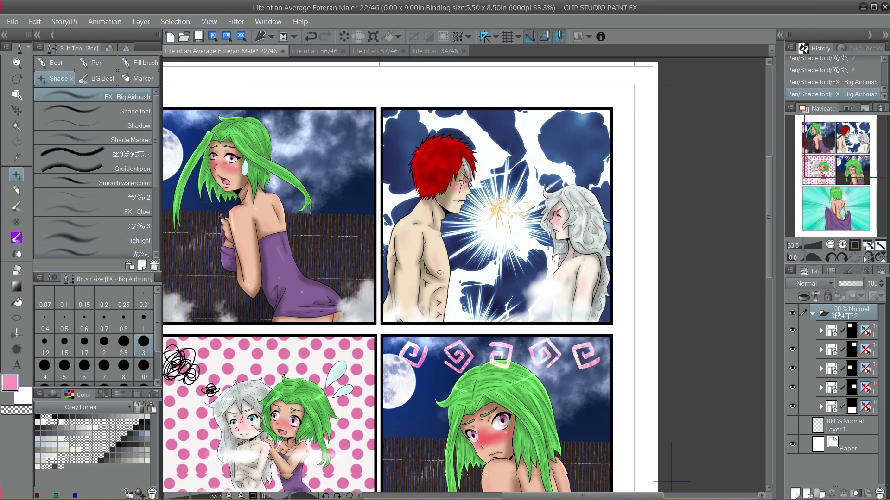
pyautogui.scroll(-3, 464, 273)
pyautogui.hscroll(-3, 463, 274)
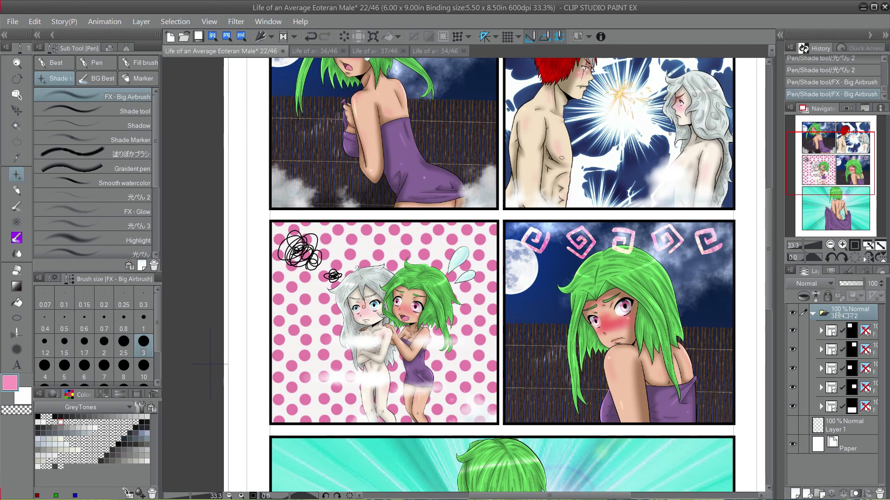
pyautogui.scroll(-1, 464, 273)
pyautogui.hscroll(4, 464, 274)
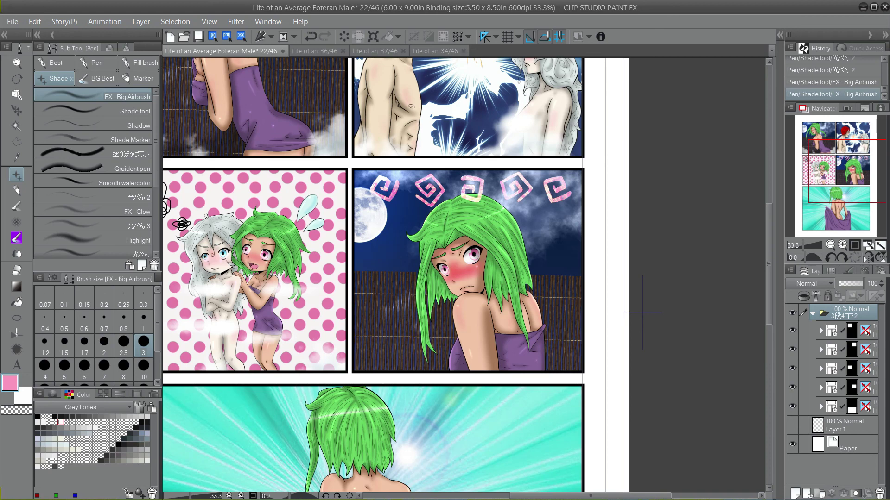
# Examine the bottom panel's finished figure and purple cloth up close, and view the entire comic page at 12.5% zoom.
pyautogui.scroll(-5, 464, 274)
pyautogui.hscroll(-3, 463, 274)
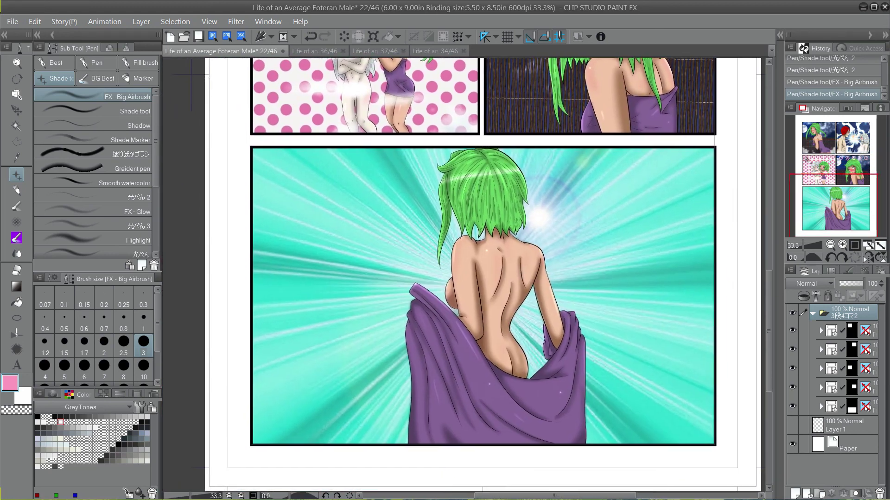
pyautogui.hscroll(1, 466, 274)
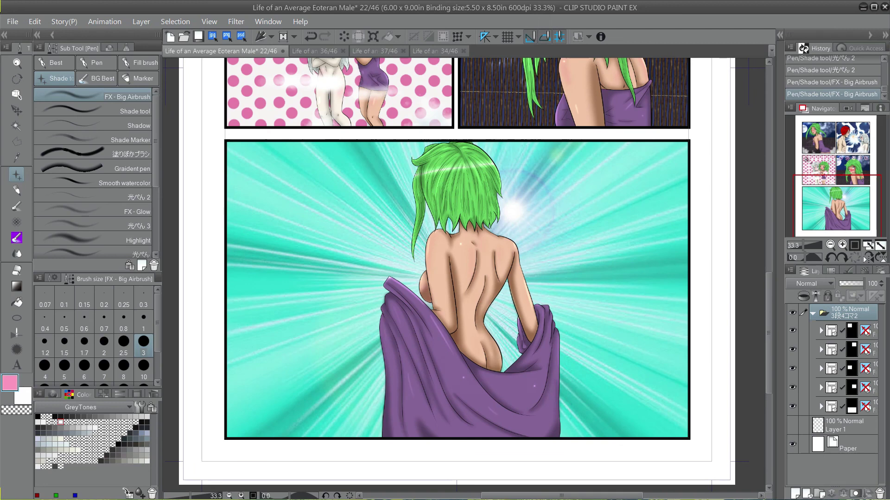
pyautogui.scroll(1, 462, 250)
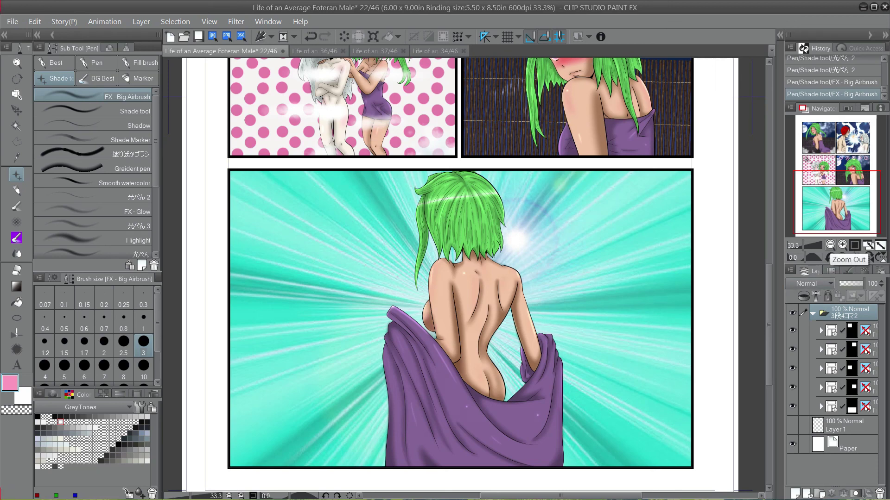
pyautogui.click(830, 245)
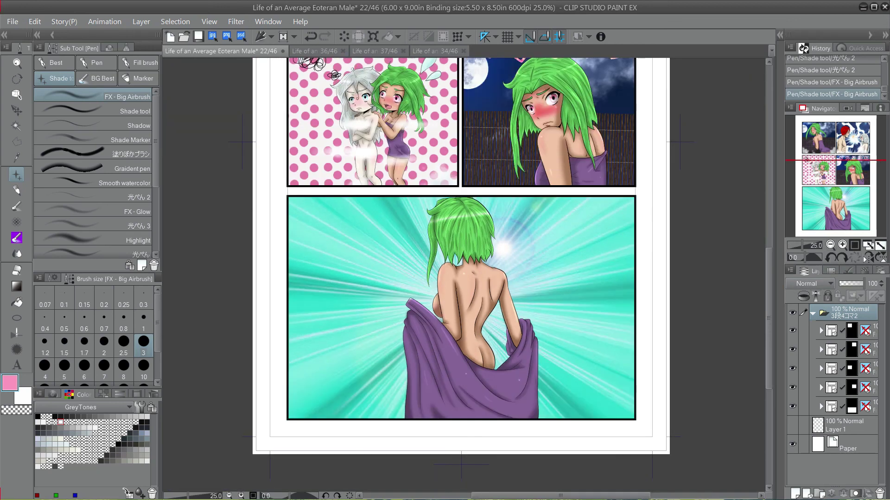
pyautogui.moveTo(837, 203); pyautogui.dragTo(836, 187)
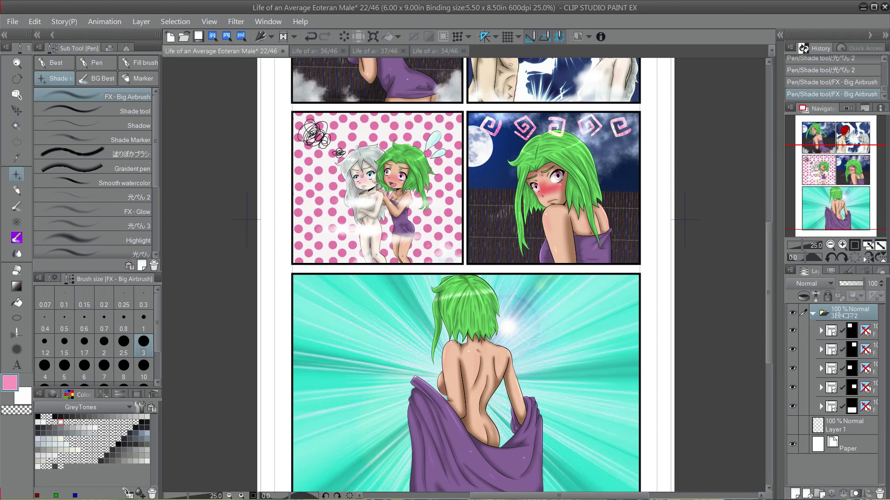
pyautogui.hotkey('ctrl', '-')
pyautogui.hotkey('ctrl', '-')
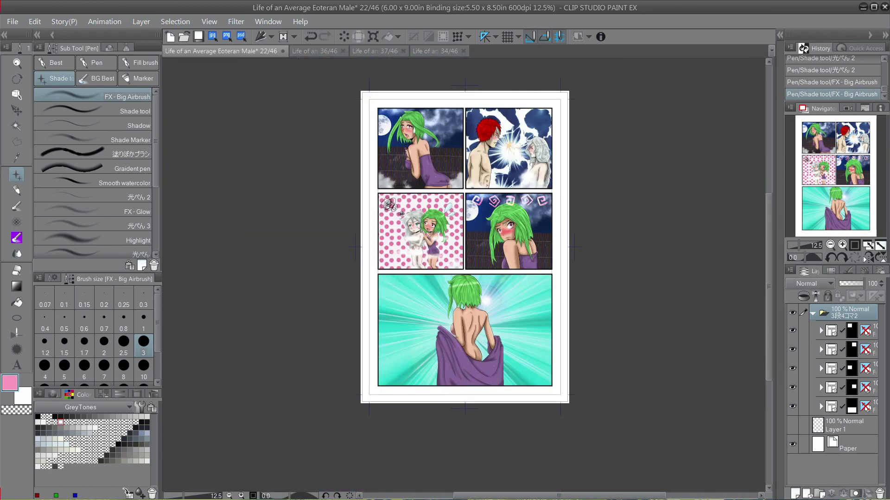